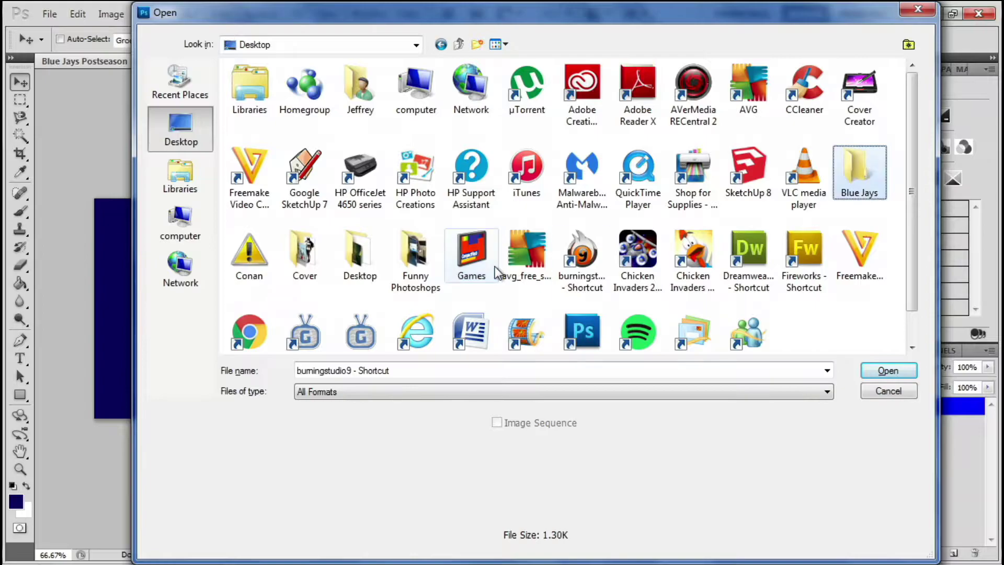
Open the stadium photo and stretch it across the banner's full width.
{"action": "key", "text": "Right"}
{"action": "key", "text": "Right"}
{"action": "key", "text": "Return"}
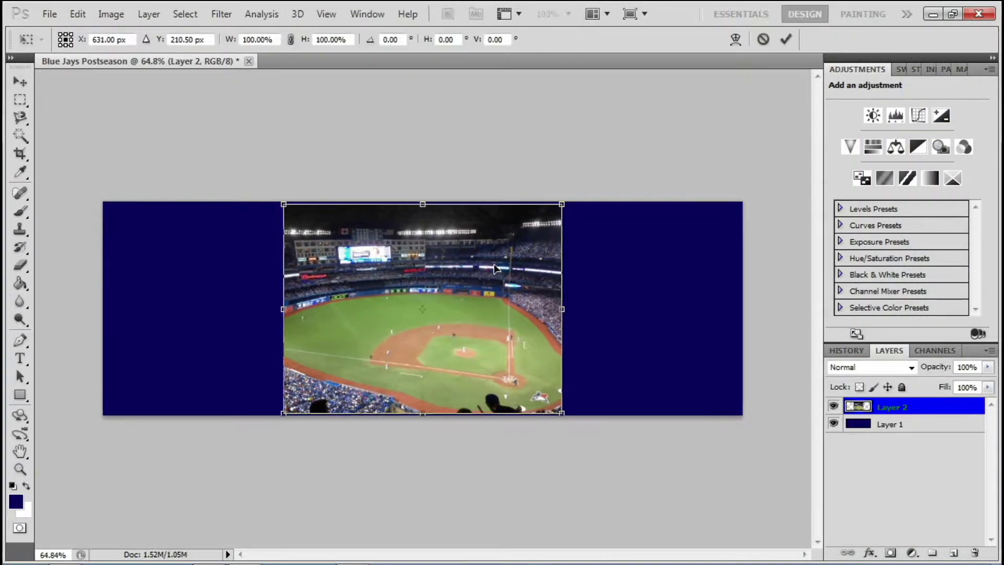
{"action": "left_click_drag", "start_coordinate": [282, 308], "coordinate": [103, 308]}
{"action": "left_click_drag", "start_coordinate": [562, 308], "coordinate": [742, 308]}
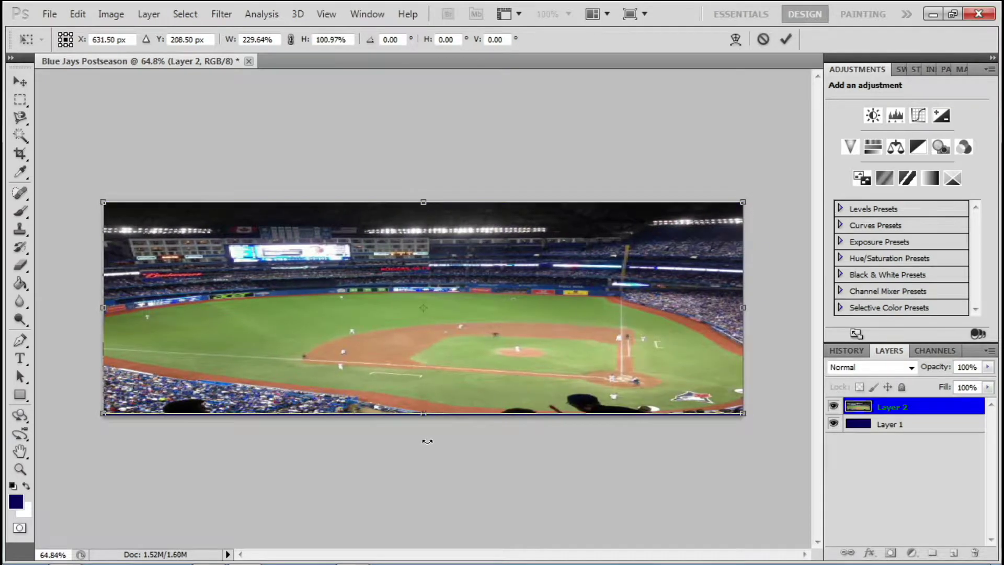
{"action": "left_click_drag", "start_coordinate": [424, 415], "coordinate": [506, 423]}
{"action": "key", "text": "Return"}
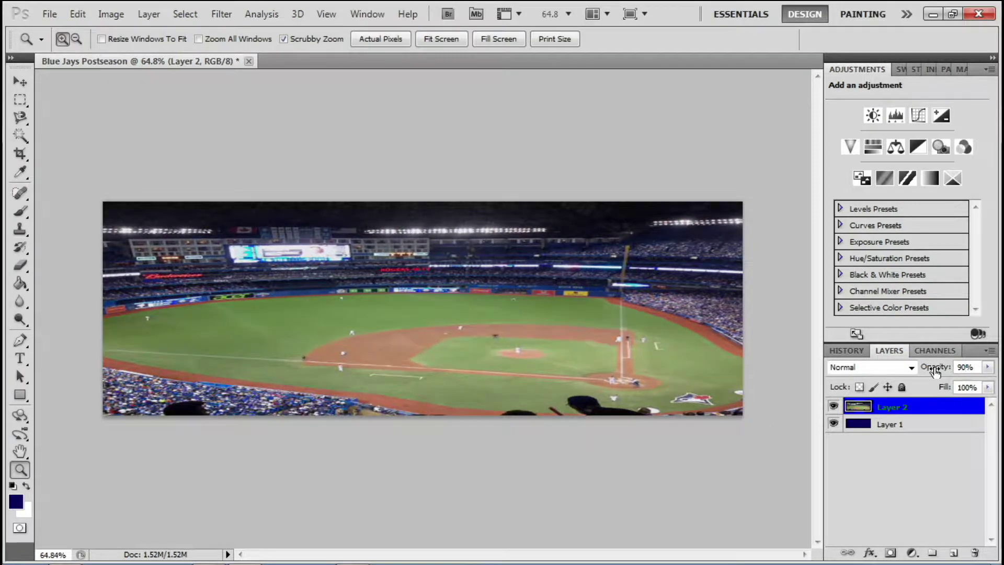
Fade the stadium layer to 50% opacity and fit the banner on screen.
{"action": "left_click_drag", "start_coordinate": [941, 367], "coordinate": [935, 370]}
{"action": "type", "text": "75"}
{"action": "key", "text": "BackSpace"}
{"action": "key", "text": "BackSpace"}
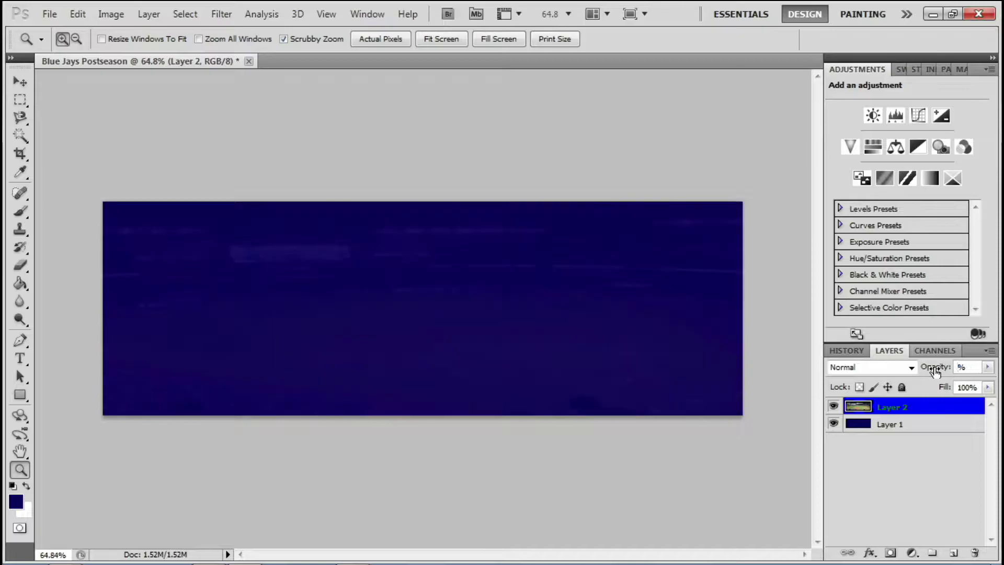
{"action": "type", "text": "50"}
{"action": "key", "text": "Return"}
{"action": "key", "text": "ctrl+0"}
{"action": "key", "text": "v"}
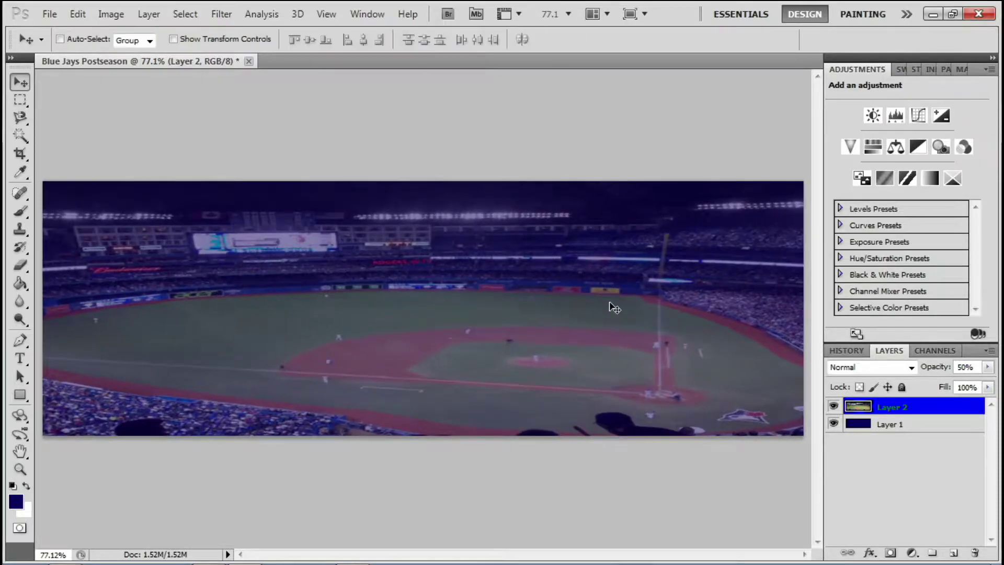
{"action": "key", "text": "ctrl+o"}
Paste the players huddle photo into the banner as a new layer and resize it.
{"action": "double_click", "coordinate": [353, 116]}
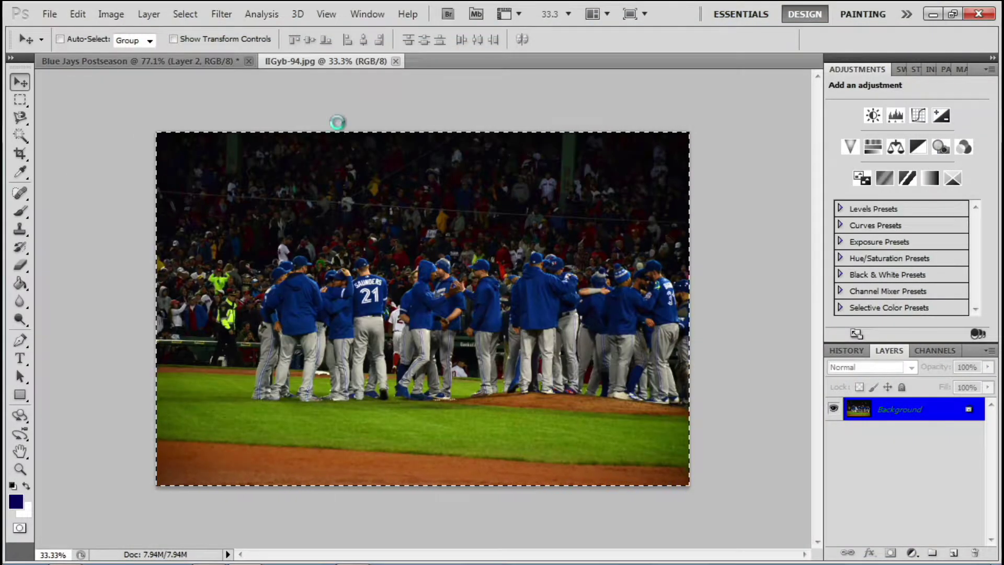
{"action": "key", "text": "ctrl+w"}
{"action": "key", "text": "ctrl+v"}
{"action": "key", "text": "ctrl+minus"}
{"action": "key", "text": "ctrl+minus"}
{"action": "key", "text": "ctrl+minus"}
{"action": "key", "text": "ctrl+t"}
{"action": "left_click_drag", "start_coordinate": [459, 414], "coordinate": [453, 335]}
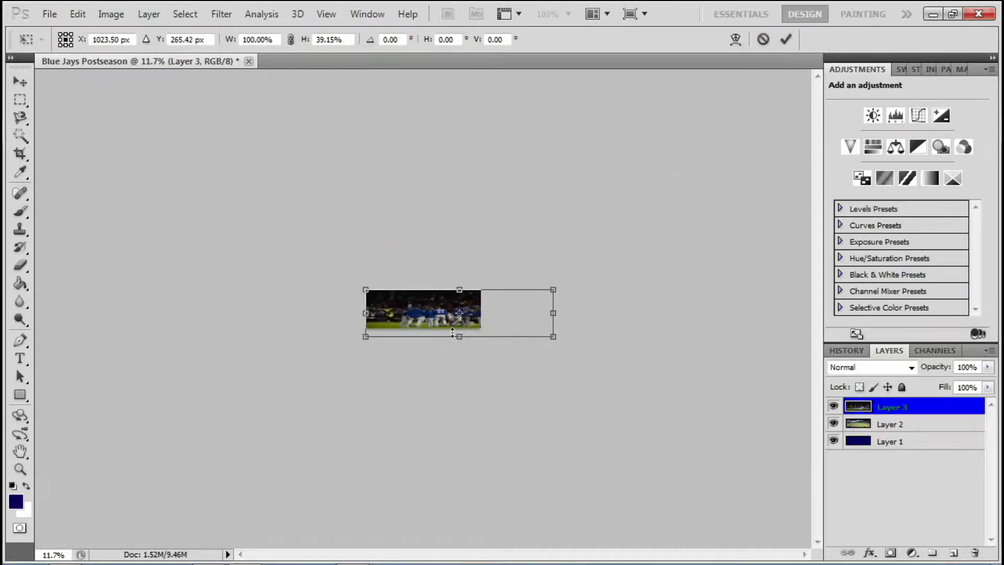
{"action": "key", "text": "Return"}
{"action": "key", "text": "ctrl+0"}
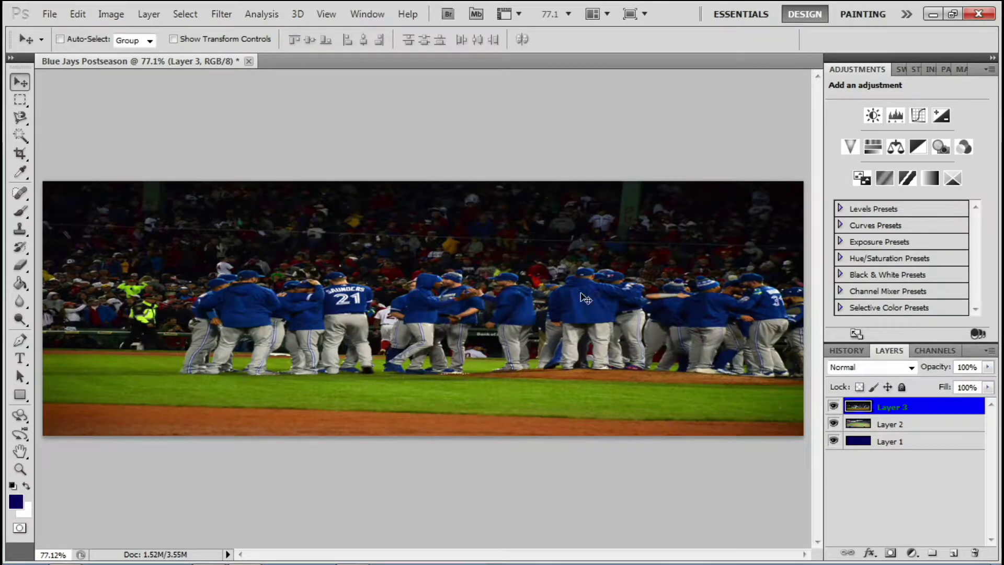
Stretch the players photo from the banner's top edge to its bottom edge.
{"action": "key", "text": "ctrl+t"}
{"action": "left_click_drag", "start_coordinate": [424, 181], "coordinate": [424, 97]}
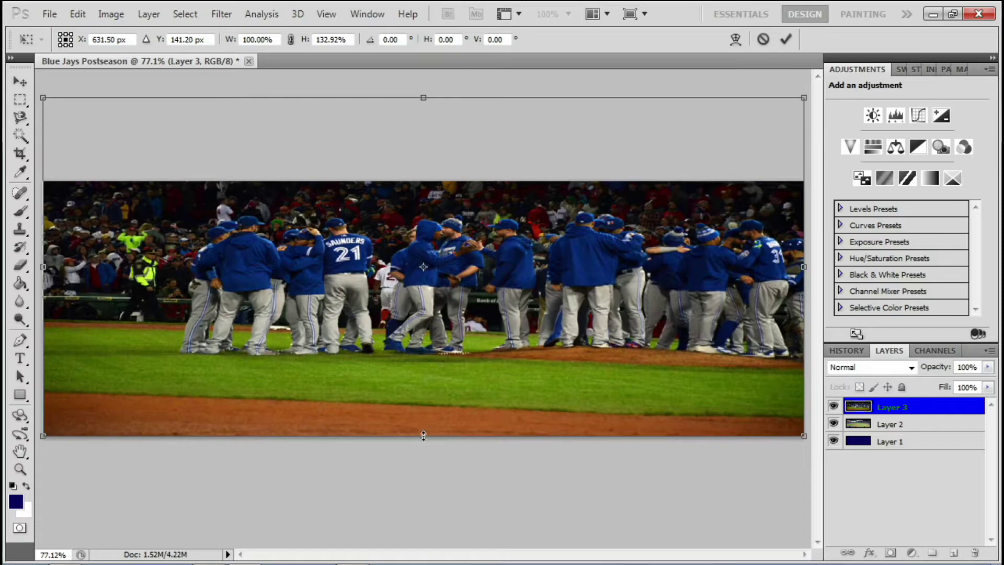
{"action": "left_click_drag", "start_coordinate": [424, 436], "coordinate": [425, 487]}
{"action": "key", "text": "Return"}
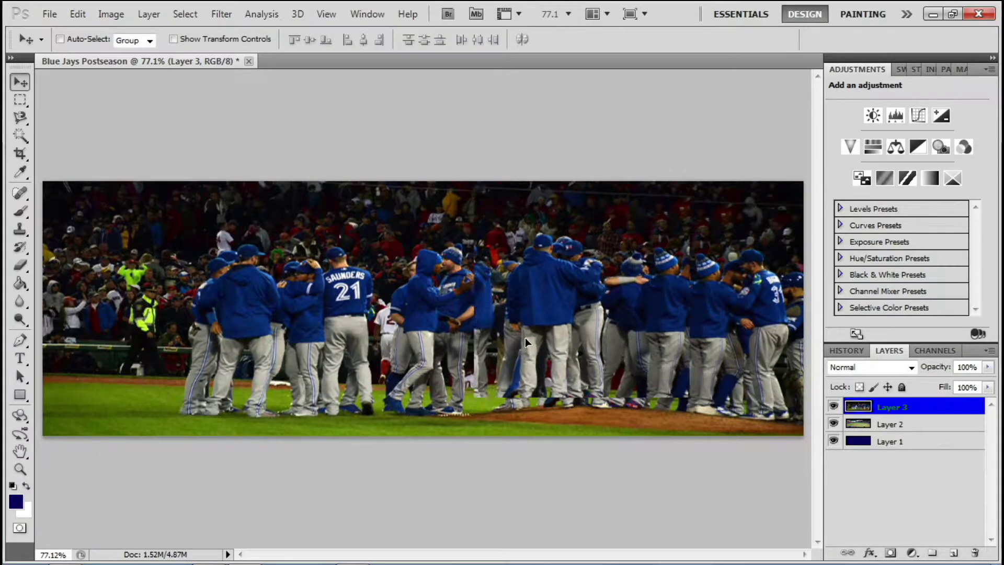
{"action": "left_click_drag", "start_coordinate": [525, 337], "coordinate": [509, 339]}
{"action": "key", "text": "ctrl+minus"}
Try stretching the players photo over the gap on the banner's right side.
{"action": "key", "text": "ctrl+t"}
{"action": "mouse_move", "coordinate": [696, 302]}
{"action": "left_mouse_down"}
{"action": "mouse_move", "coordinate": [747, 299]}
{"action": "mouse_move", "coordinate": [757, 311]}
{"action": "left_mouse_up"}
{"action": "key", "text": "Escape"}
{"action": "key", "text": "ctrl+t"}
{"action": "key", "text": "Escape"}
{"action": "key", "text": "ctrl+t"}
{"action": "key", "text": "Escape"}
{"action": "key", "text": "ctrl+t"}
Make the players photo cover the right-side gap and set it to 25% opacity.
{"action": "key", "text": "Return"}
{"action": "key", "text": "ctrl+z"}
{"action": "key", "text": "ctrl+t"}
{"action": "key", "text": "Return"}
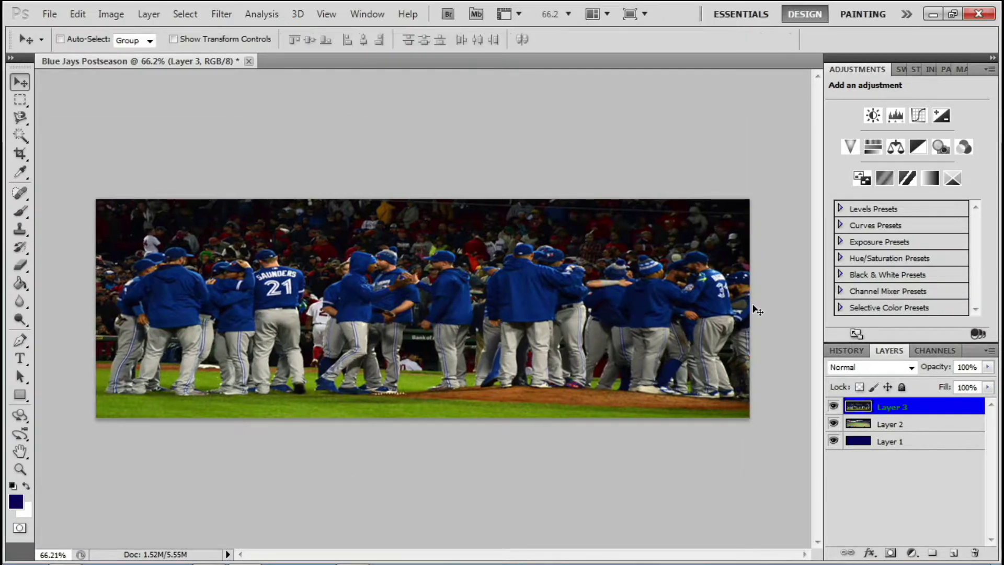
{"action": "type", "text": "25"}
{"action": "key", "text": "Return"}
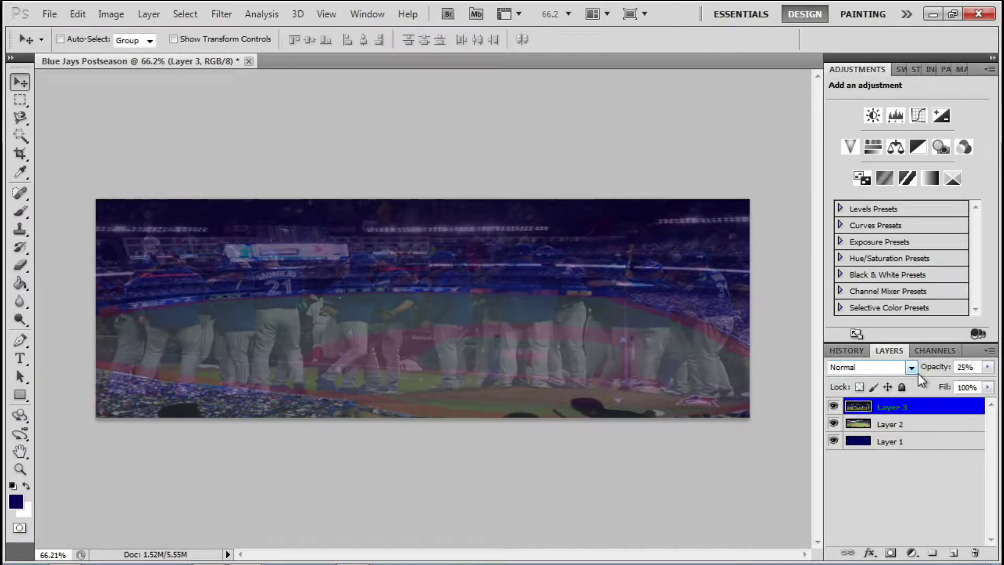
Try 40% and 30% opacity, settle on 100%, and hide the stadium and blue background layers.
{"action": "type", "text": "40"}
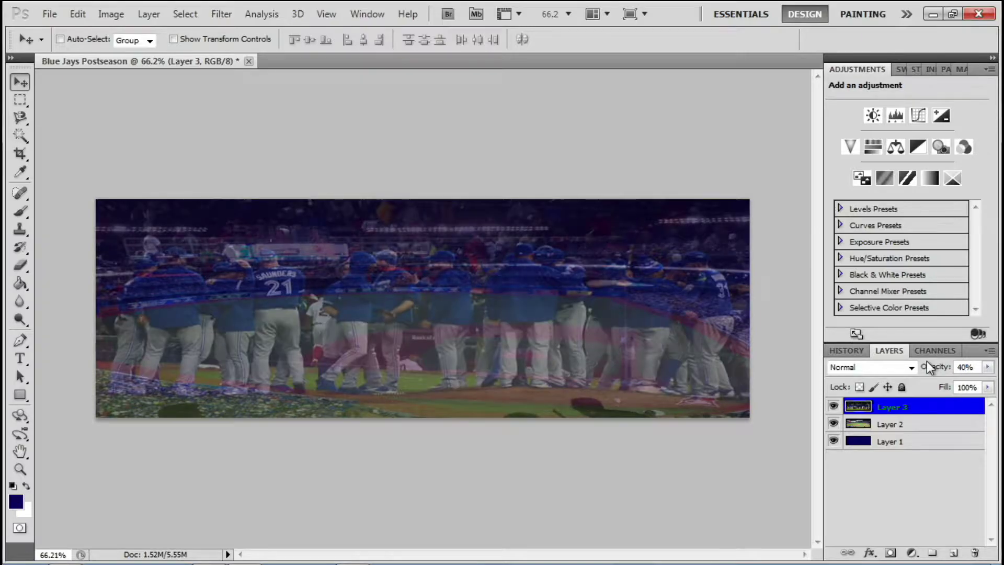
{"action": "key", "text": "BackSpace"}
{"action": "key", "text": "BackSpace"}
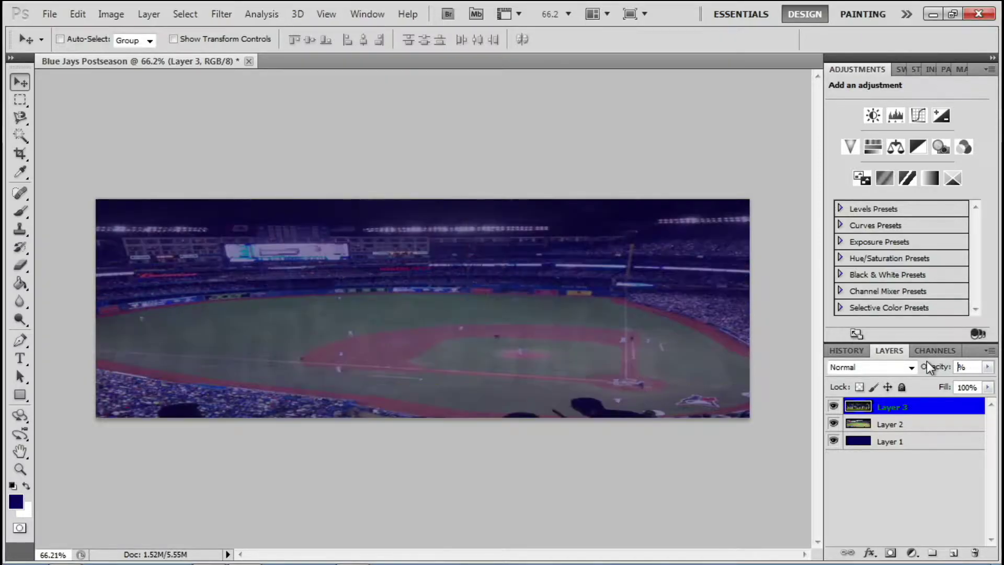
{"action": "type", "text": "30"}
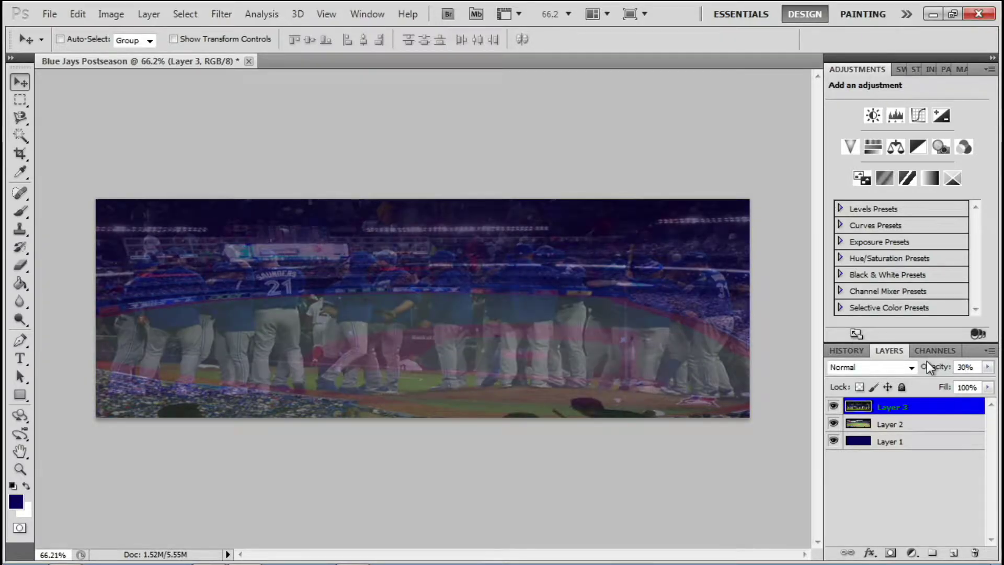
{"action": "key", "text": "BackSpace"}
{"action": "key", "text": "BackSpace"}
{"action": "type", "text": "100"}
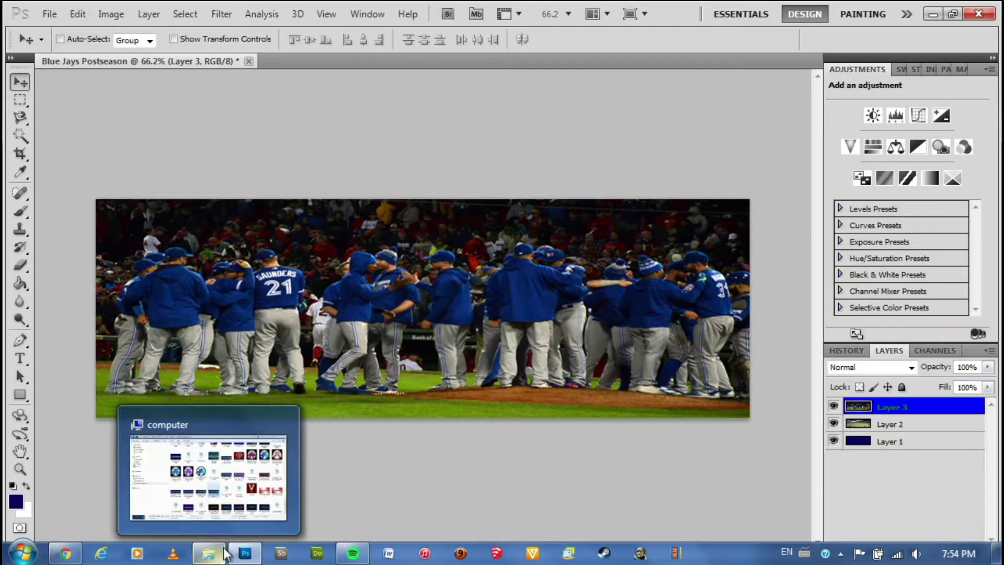
{"action": "left_click", "coordinate": [834, 423]}
{"action": "left_click", "coordinate": [833, 441]}
Erase the wavy crowd band at the top and the grass strip at the bottom of the players photo.
{"action": "key", "text": "e"}
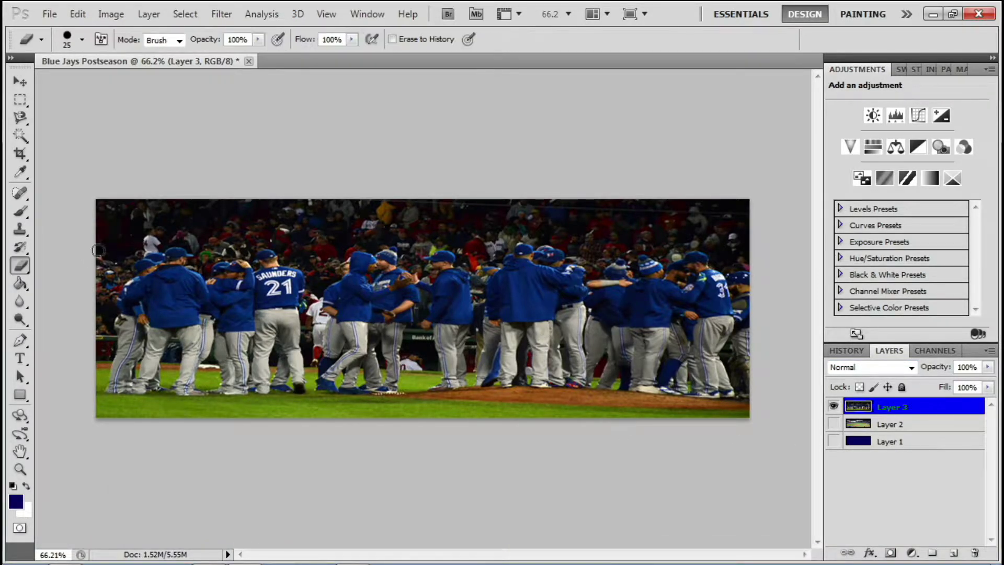
{"action": "mouse_move", "coordinate": [103, 266]}
{"action": "left_mouse_down"}
{"action": "mouse_move", "coordinate": [183, 222]}
{"action": "mouse_move", "coordinate": [330, 251]}
{"action": "mouse_move", "coordinate": [396, 233]}
{"action": "mouse_move", "coordinate": [479, 241]}
{"action": "mouse_move", "coordinate": [489, 253]}
{"action": "mouse_move", "coordinate": [570, 227]}
{"action": "mouse_move", "coordinate": [769, 246]}
{"action": "left_mouse_up"}
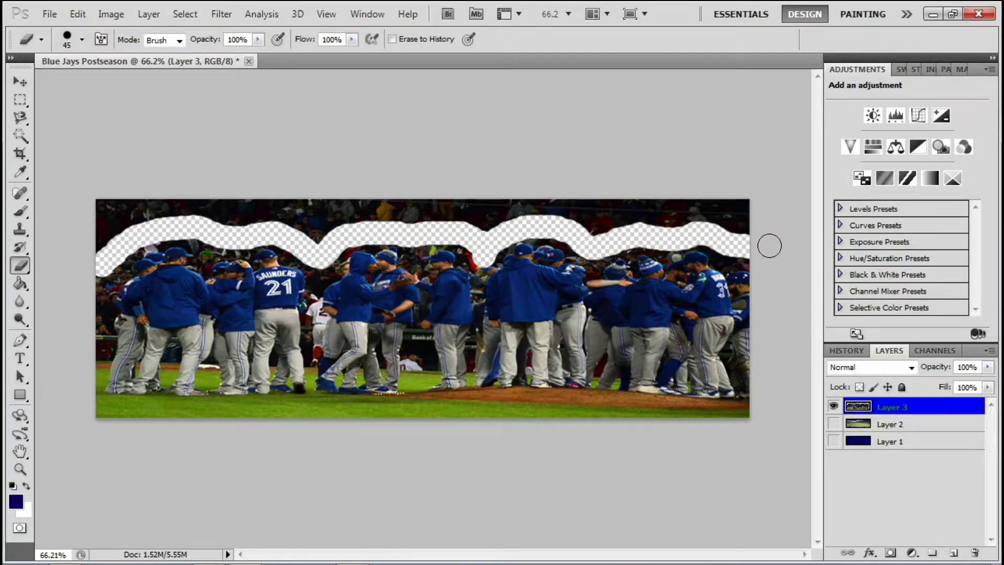
{"action": "mouse_move", "coordinate": [114, 266]}
{"action": "left_mouse_down"}
{"action": "mouse_move", "coordinate": [82, 385]}
{"action": "mouse_move", "coordinate": [105, 410]}
{"action": "left_mouse_up"}
{"action": "left_click", "coordinate": [760, 420], "text": "shift"}
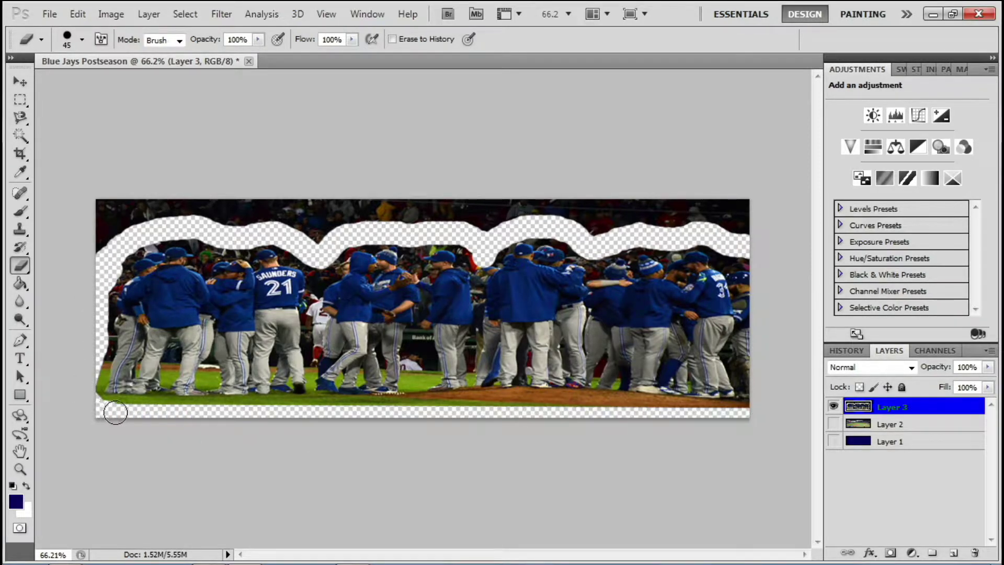
{"action": "mouse_move", "coordinate": [179, 410]}
{"action": "left_mouse_down"}
{"action": "mouse_move", "coordinate": [500, 404]}
{"action": "mouse_move", "coordinate": [666, 416]}
{"action": "left_mouse_up"}
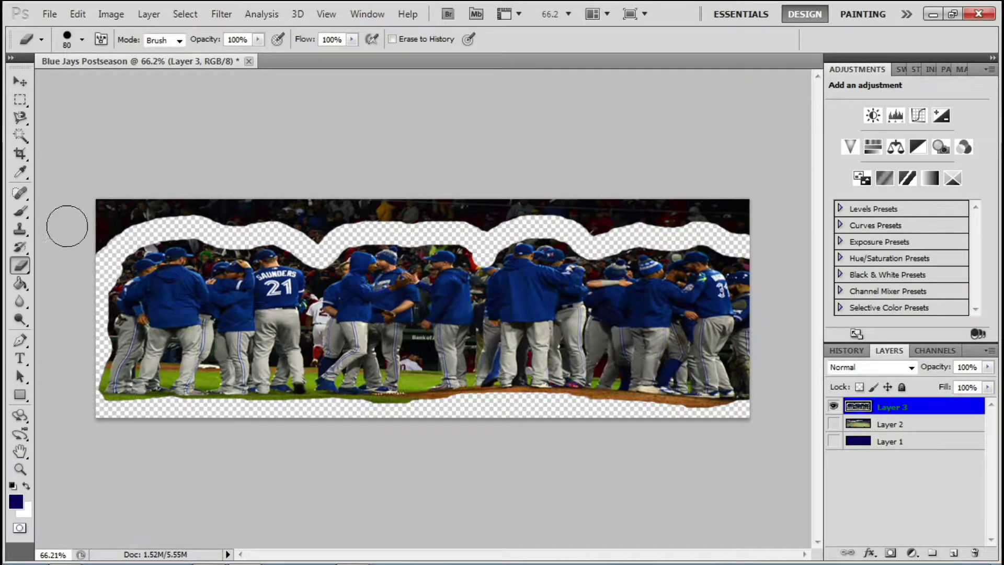
{"action": "left_click", "coordinate": [744, 220], "text": "shift"}
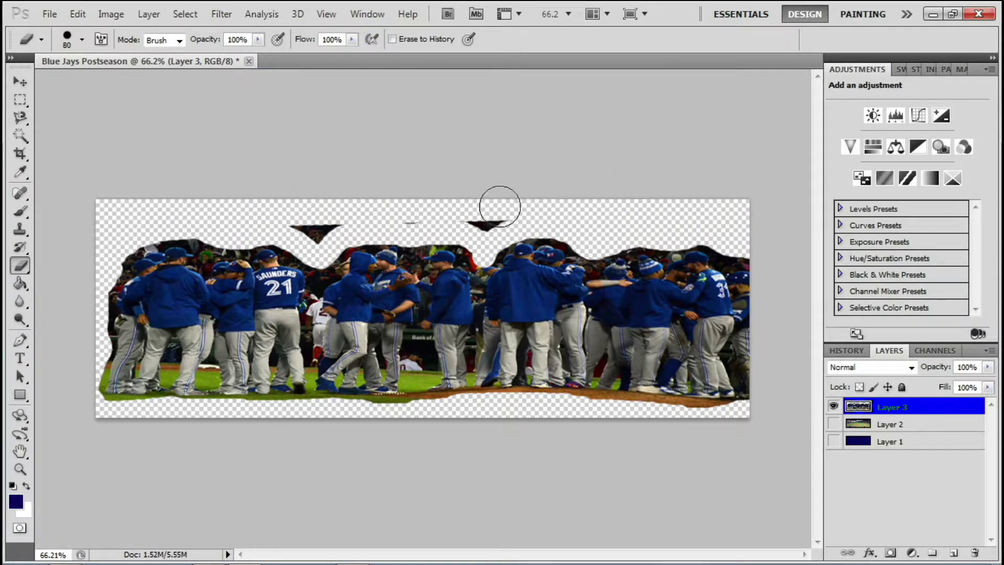
{"action": "left_click_drag", "start_coordinate": [500, 207], "coordinate": [313, 225]}
Show the stadium and blue background layers again and set the players layer to 30% opacity.
{"action": "key", "text": "v"}
{"action": "left_click", "coordinate": [833, 423]}
{"action": "left_click", "coordinate": [834, 441]}
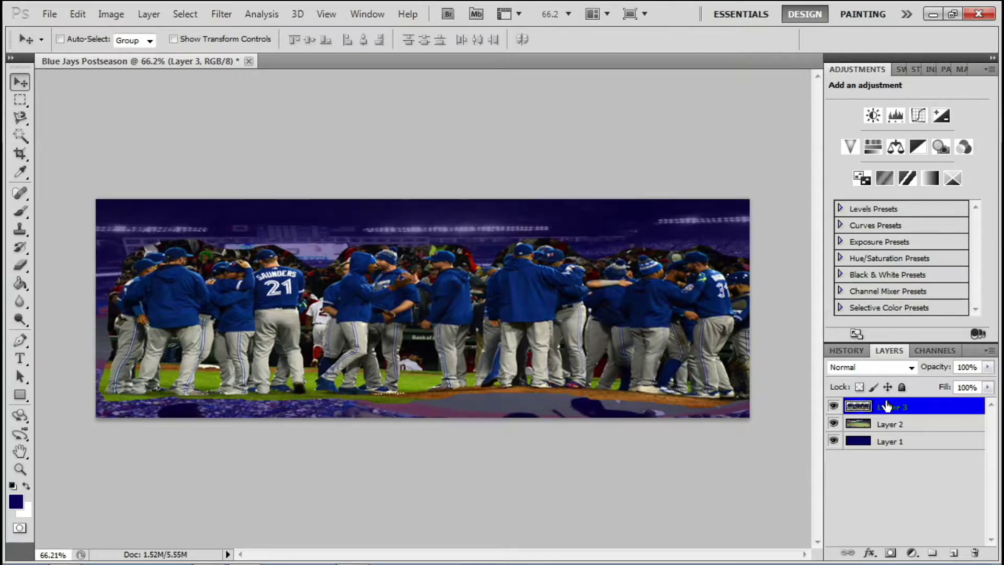
{"action": "type", "text": "30"}
{"action": "key", "text": "Return"}
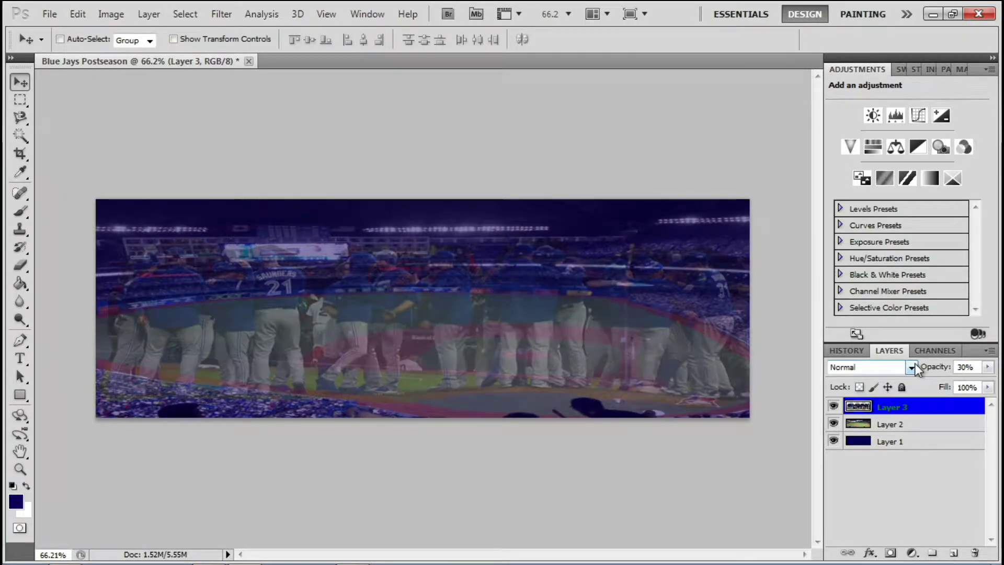
Hide the stadium and background layers again and restore the players layer to 100% opacity.
{"action": "key", "text": "e"}
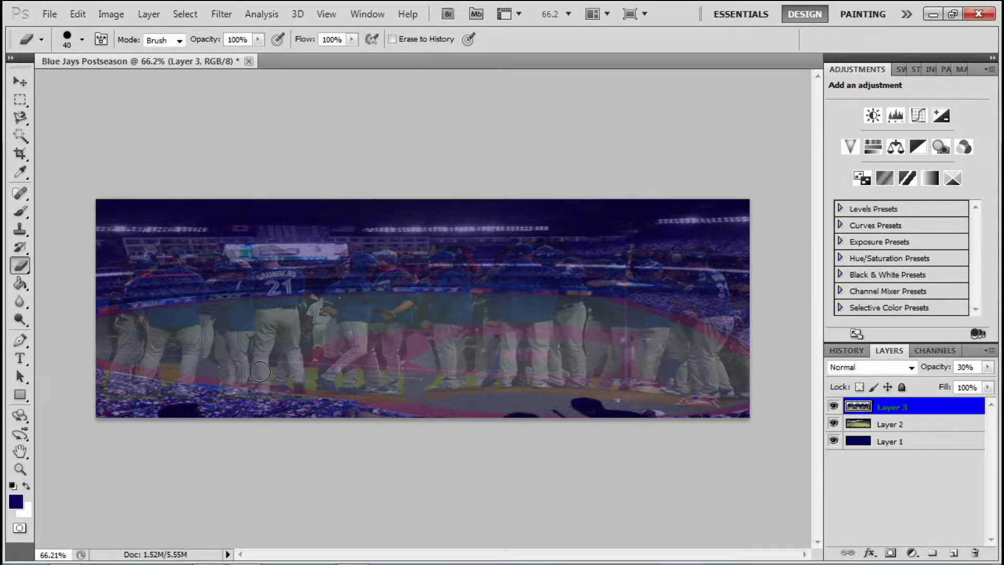
{"action": "left_click", "coordinate": [833, 423]}
{"action": "left_click", "coordinate": [834, 440]}
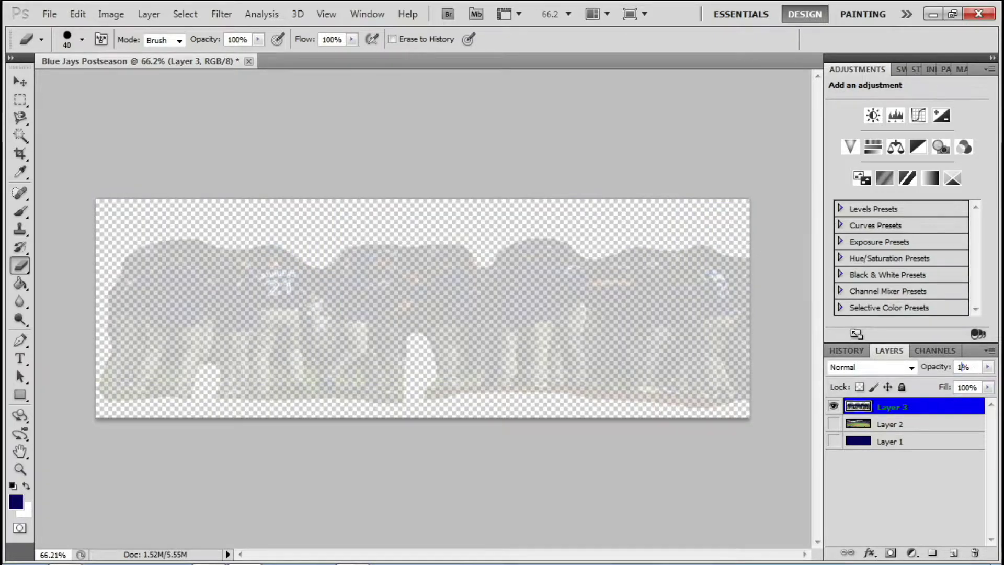
{"action": "type", "text": "00"}
{"action": "key", "text": "Return"}
{"action": "key", "text": "z"}
Zoom in on the players' feet and erase the grass band and the gap between their legs.
{"action": "left_click", "coordinate": [488, 352]}
{"action": "key", "text": "e"}
{"action": "key", "text": "bracketleft"}
{"action": "key", "text": "bracketleft"}
{"action": "key", "text": "bracketleft"}
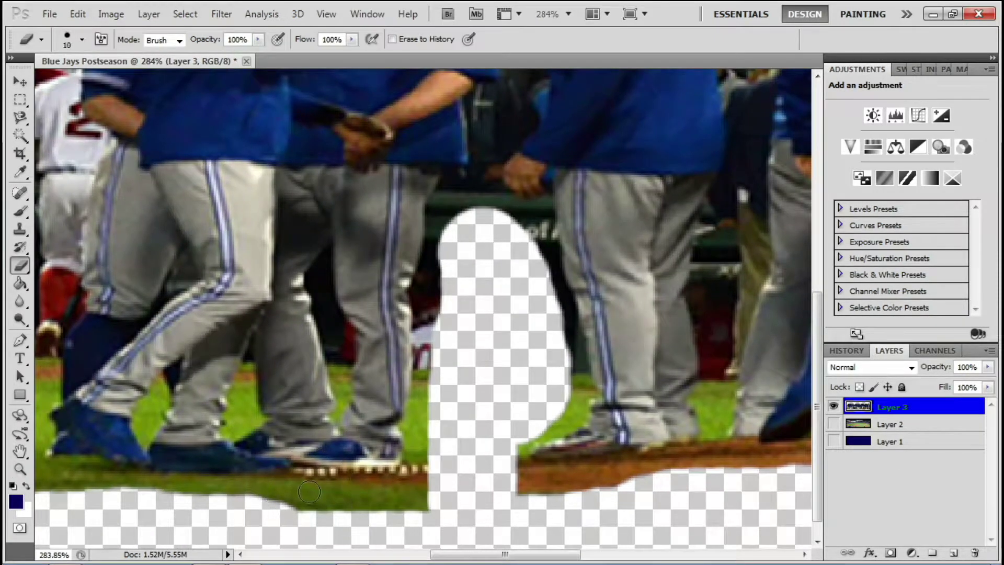
{"action": "left_click_drag", "start_coordinate": [144, 479], "coordinate": [421, 463]}
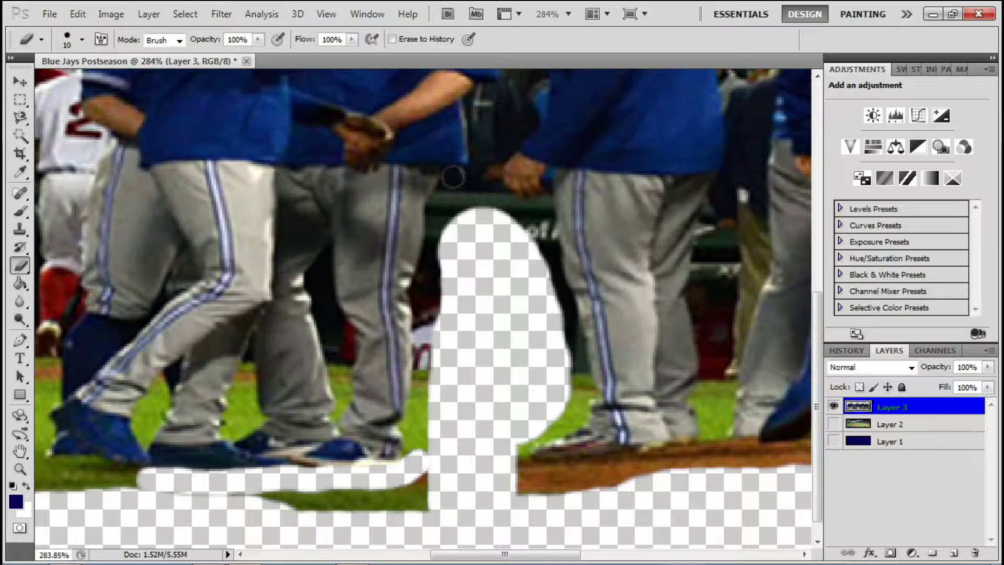
{"action": "left_click_drag", "start_coordinate": [453, 178], "coordinate": [409, 454]}
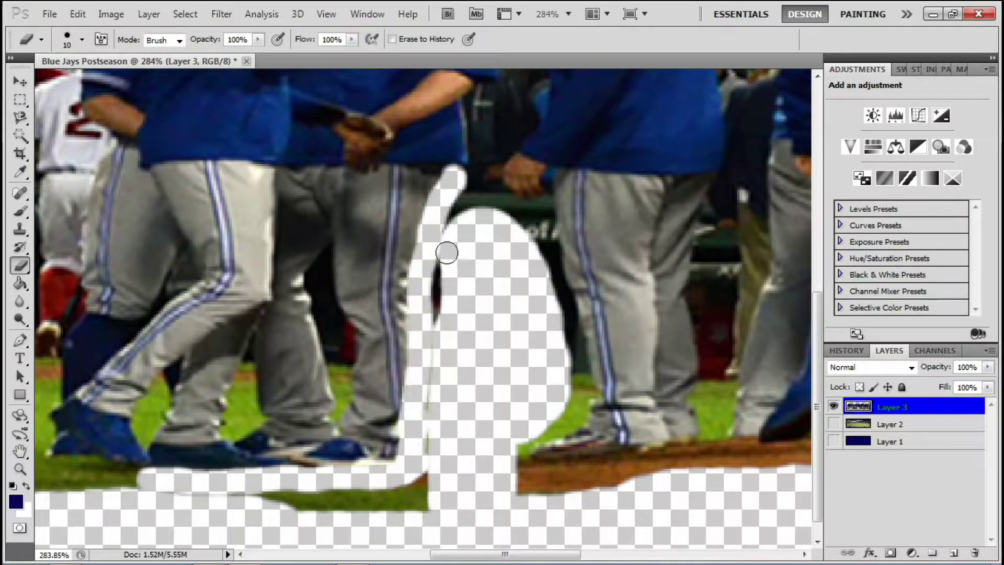
{"action": "key", "text": "bracketright"}
{"action": "mouse_move", "coordinate": [446, 253]}
{"action": "left_mouse_down"}
{"action": "mouse_move", "coordinate": [386, 502]}
{"action": "mouse_move", "coordinate": [157, 503]}
{"action": "left_mouse_up"}
{"action": "key", "text": "ctrl+z"}
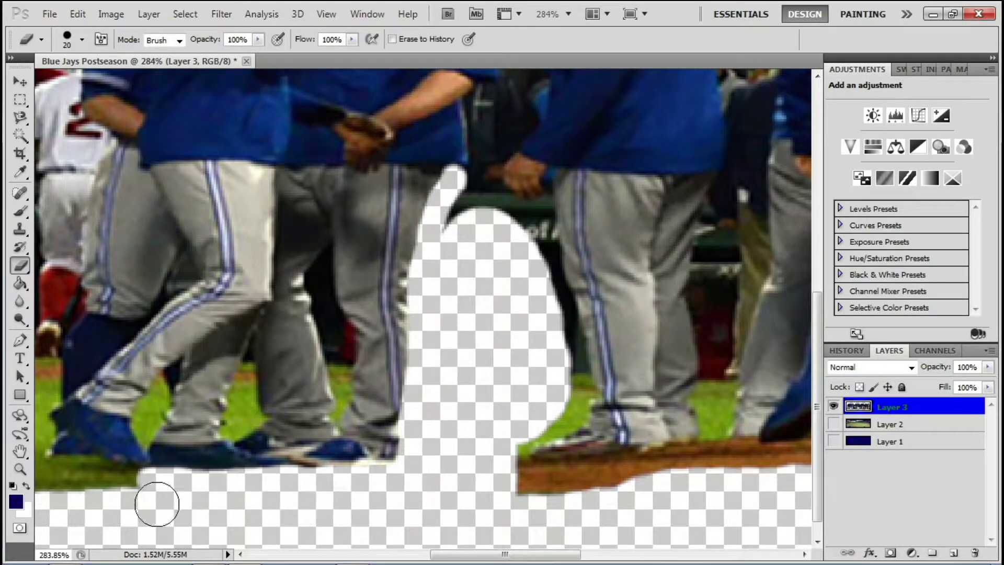
Erase the dark background between the middle players' legs, around the hand and between jerseys.
{"action": "mouse_move", "coordinate": [528, 232]}
{"action": "left_mouse_down"}
{"action": "mouse_move", "coordinate": [565, 403]}
{"action": "mouse_move", "coordinate": [554, 399]}
{"action": "mouse_move", "coordinate": [571, 388]}
{"action": "mouse_move", "coordinate": [545, 321]}
{"action": "left_mouse_up"}
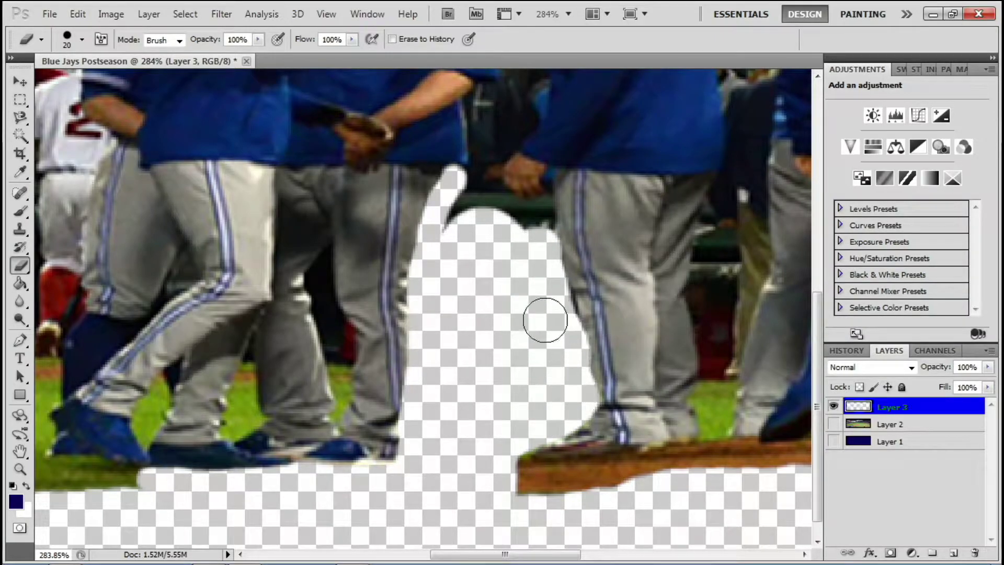
{"action": "key", "text": "bracketleft"}
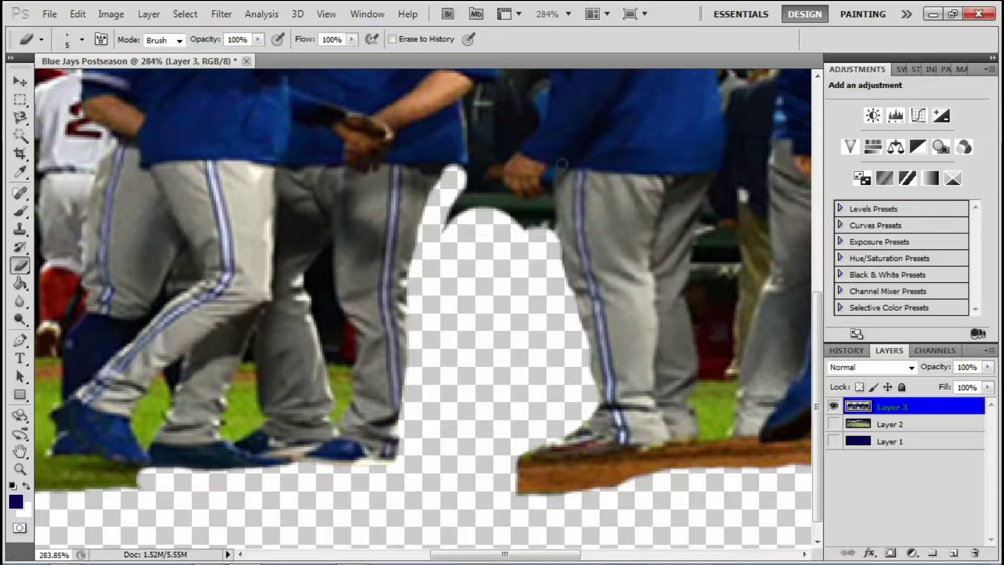
{"action": "left_click_drag", "start_coordinate": [549, 184], "coordinate": [551, 232]}
{"action": "mouse_move", "coordinate": [533, 122]}
{"action": "left_mouse_down"}
{"action": "mouse_move", "coordinate": [506, 195]}
{"action": "mouse_move", "coordinate": [548, 198]}
{"action": "left_mouse_up"}
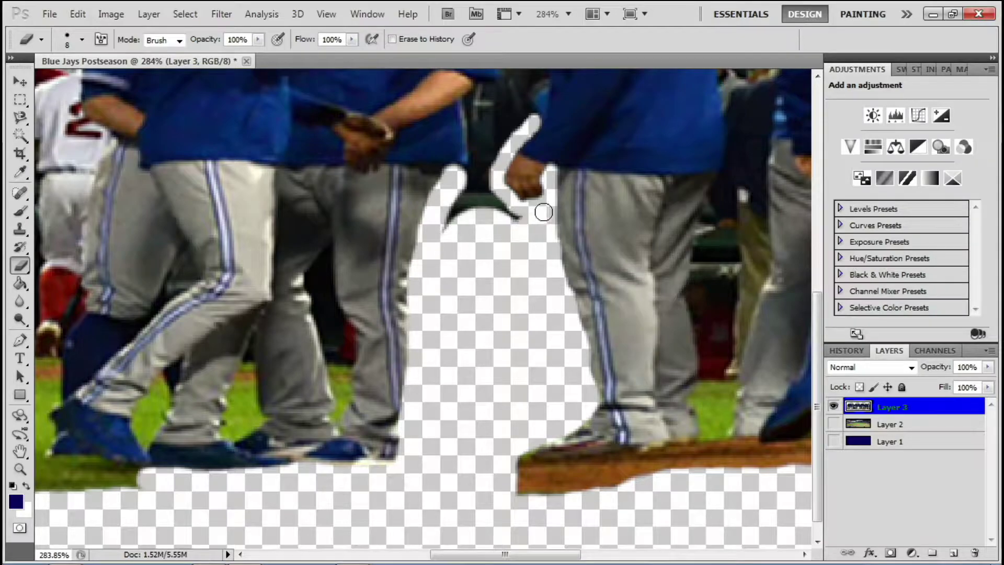
{"action": "mouse_move", "coordinate": [535, 223]}
{"action": "left_mouse_down"}
{"action": "mouse_move", "coordinate": [468, 180]}
{"action": "mouse_move", "coordinate": [489, 190]}
{"action": "mouse_move", "coordinate": [463, 204]}
{"action": "mouse_move", "coordinate": [422, 517]}
{"action": "left_mouse_up"}
{"action": "left_click_drag", "start_coordinate": [453, 379], "coordinate": [440, 475]}
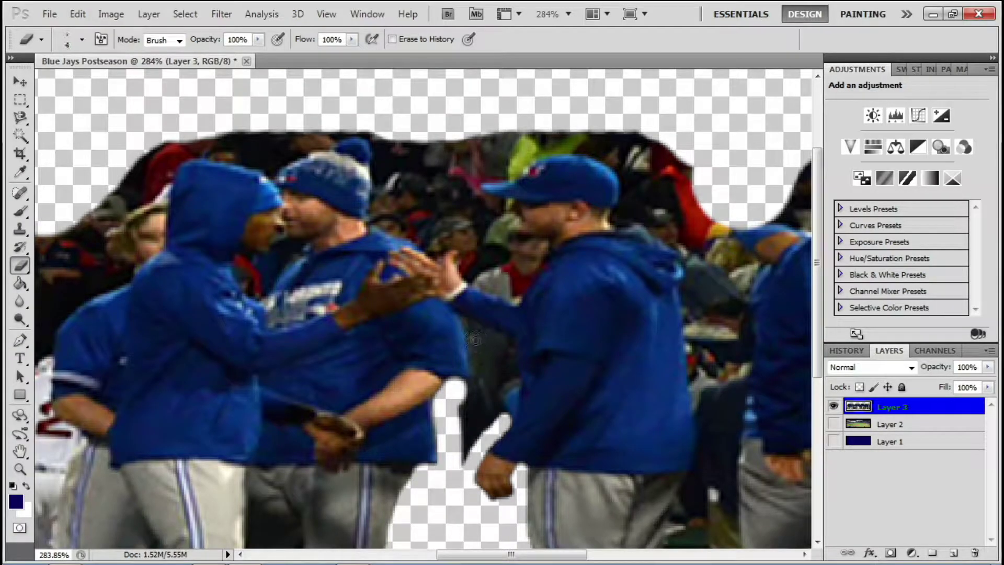
Erase the dark background along a player's back, undoing the last stroke.
{"action": "left_click_drag", "start_coordinate": [467, 341], "coordinate": [458, 382]}
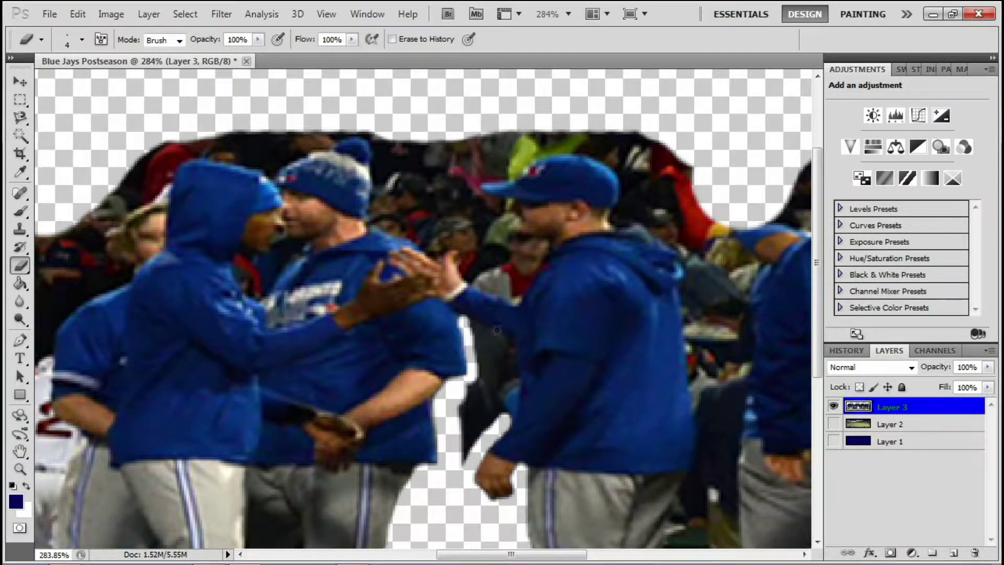
{"action": "left_click_drag", "start_coordinate": [468, 321], "coordinate": [513, 349]}
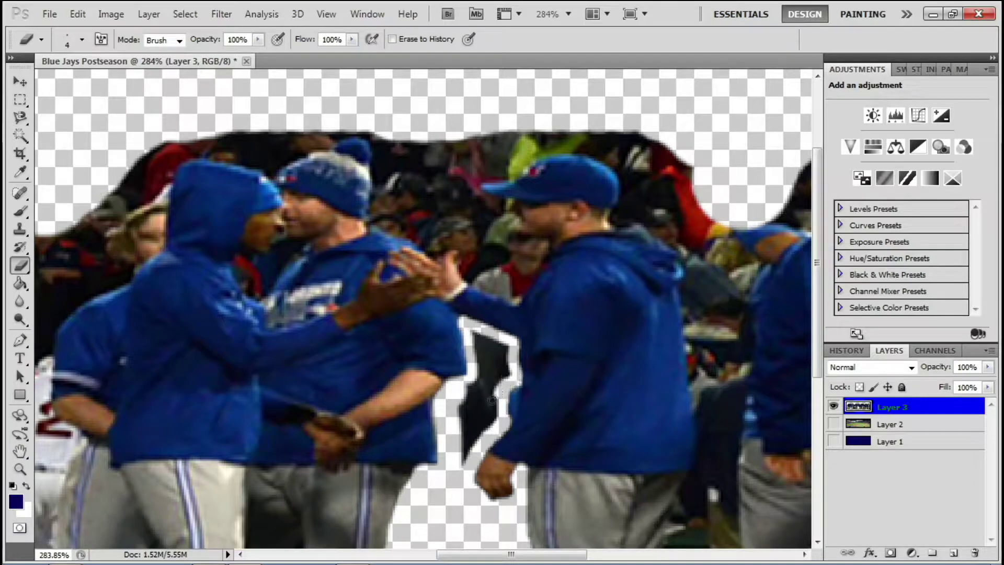
{"action": "mouse_move", "coordinate": [514, 383]}
{"action": "left_mouse_down"}
{"action": "mouse_move", "coordinate": [477, 435]}
{"action": "mouse_move", "coordinate": [502, 366]}
{"action": "mouse_move", "coordinate": [470, 324]}
{"action": "mouse_move", "coordinate": [500, 379]}
{"action": "mouse_move", "coordinate": [471, 387]}
{"action": "mouse_move", "coordinate": [482, 347]}
{"action": "left_mouse_up"}
{"action": "key", "text": "ctrl+z"}
{"action": "key", "text": "h"}
{"action": "mouse_move", "coordinate": [477, 387]}
{"action": "left_mouse_down"}
{"action": "mouse_move", "coordinate": [570, 320]}
{"action": "mouse_move", "coordinate": [611, 321]}
{"action": "left_mouse_up"}
{"action": "key", "text": "e"}
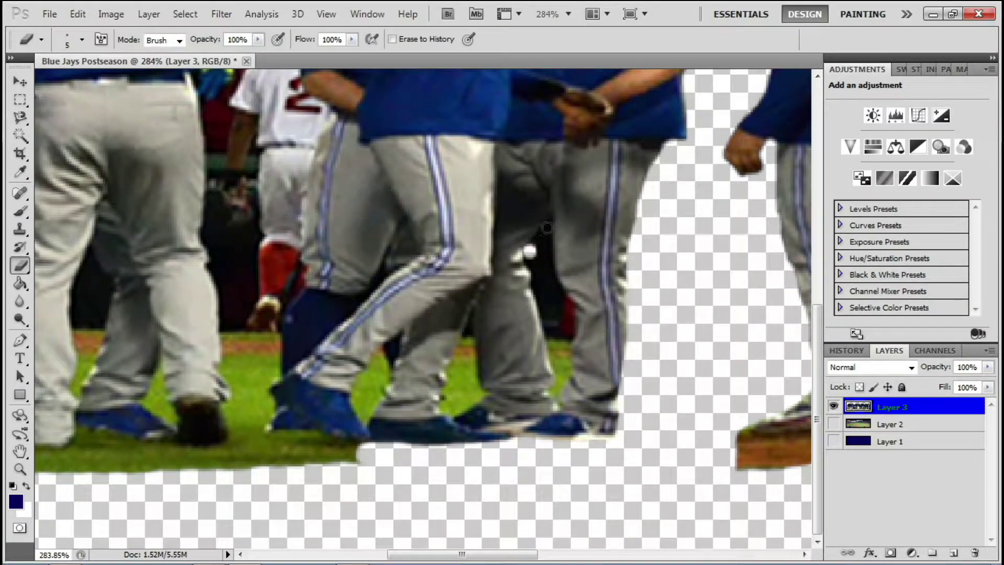
Erase the dark strips and grass between and beside the players' legs and shoes.
{"action": "left_click_drag", "start_coordinate": [547, 228], "coordinate": [557, 387]}
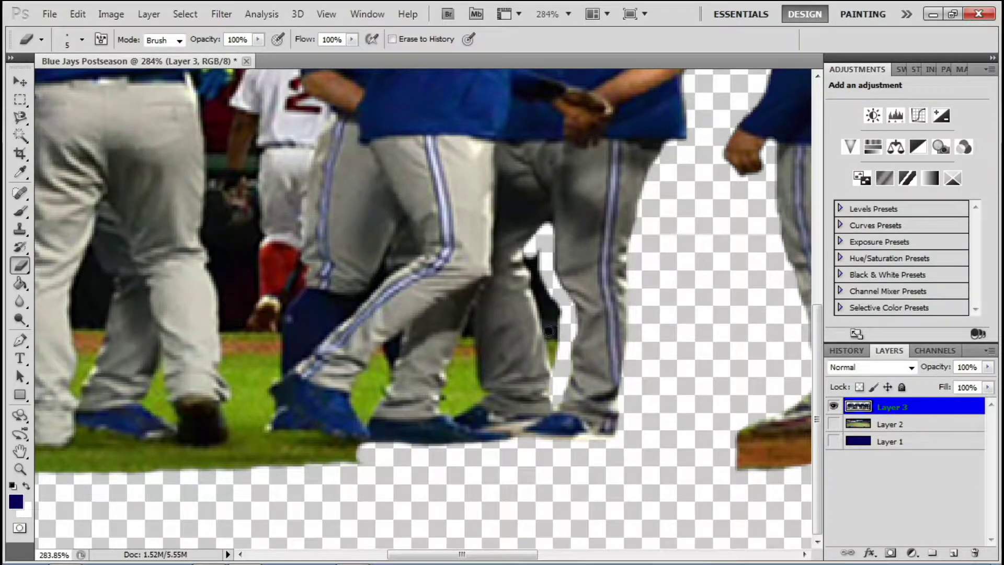
{"action": "left_click_drag", "start_coordinate": [549, 330], "coordinate": [538, 289]}
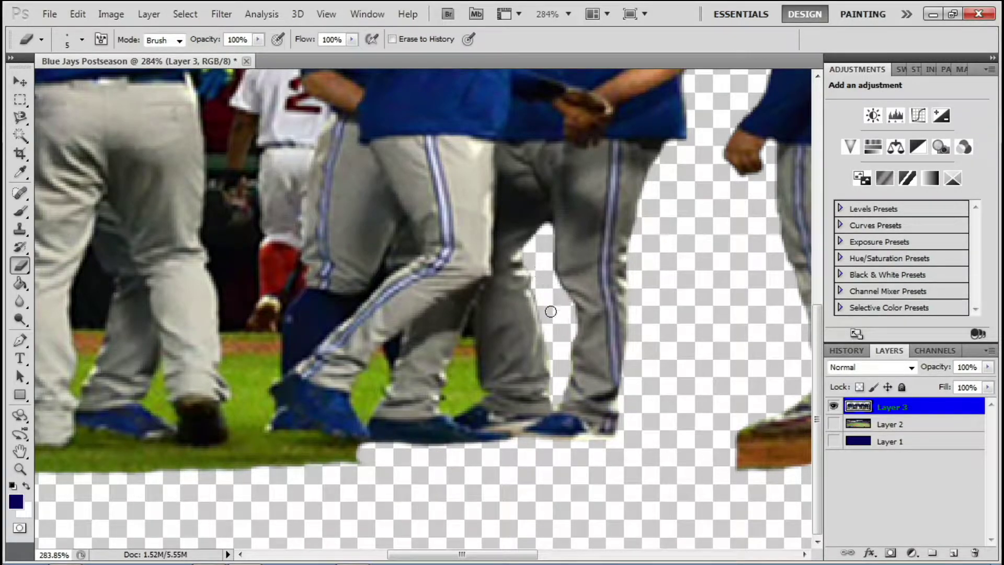
{"action": "left_click_drag", "start_coordinate": [479, 395], "coordinate": [456, 401]}
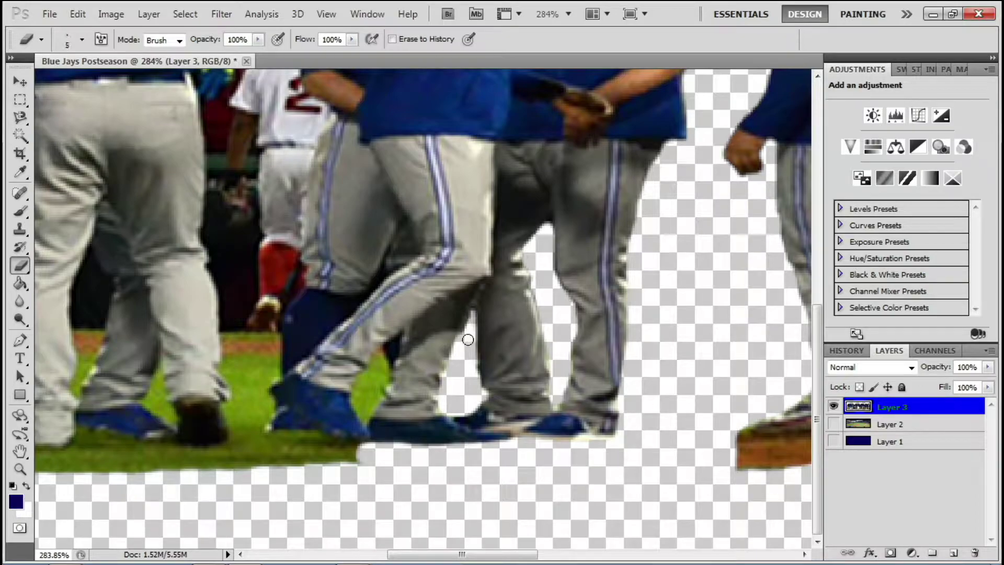
{"action": "left_click_drag", "start_coordinate": [355, 394], "coordinate": [377, 372]}
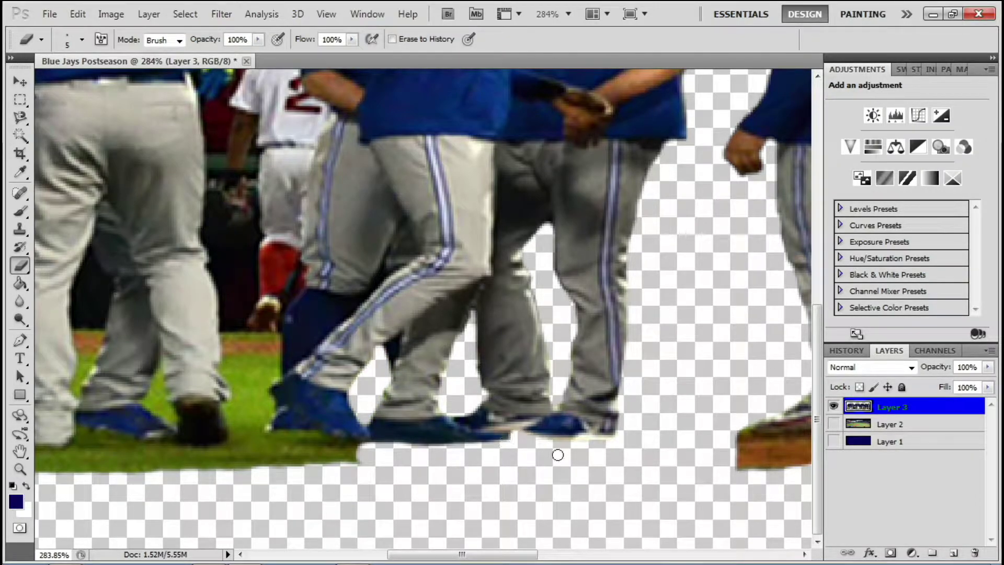
{"action": "left_click_drag", "start_coordinate": [247, 377], "coordinate": [472, 377]}
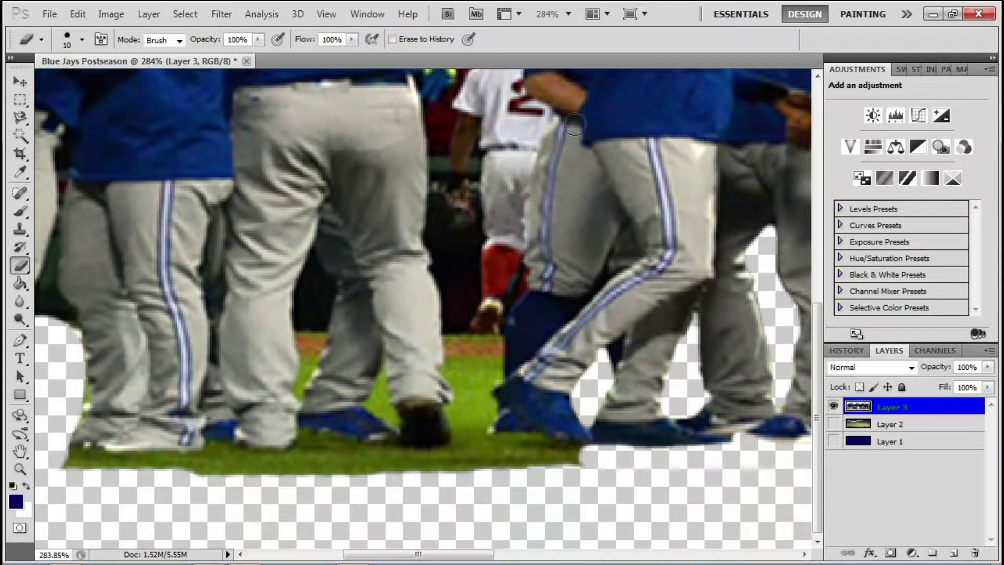
{"action": "mouse_move", "coordinate": [574, 125]}
{"action": "left_mouse_down"}
{"action": "mouse_move", "coordinate": [531, 129]}
{"action": "mouse_move", "coordinate": [511, 202]}
{"action": "mouse_move", "coordinate": [511, 264]}
{"action": "mouse_move", "coordinate": [485, 417]}
{"action": "mouse_move", "coordinate": [595, 470]}
{"action": "mouse_move", "coordinate": [463, 408]}
{"action": "mouse_move", "coordinate": [414, 446]}
{"action": "mouse_move", "coordinate": [340, 452]}
{"action": "mouse_move", "coordinate": [307, 441]}
{"action": "mouse_move", "coordinate": [355, 466]}
{"action": "mouse_move", "coordinate": [215, 452]}
{"action": "mouse_move", "coordinate": [309, 442]}
{"action": "mouse_move", "coordinate": [336, 468]}
{"action": "mouse_move", "coordinate": [474, 451]}
{"action": "left_mouse_up"}
{"action": "mouse_move", "coordinate": [85, 456]}
{"action": "left_mouse_down"}
{"action": "mouse_move", "coordinate": [251, 464]}
{"action": "mouse_move", "coordinate": [64, 468]}
{"action": "left_mouse_up"}
{"action": "mouse_move", "coordinate": [65, 331]}
{"action": "left_mouse_down"}
{"action": "mouse_move", "coordinate": [74, 370]}
{"action": "mouse_move", "coordinate": [55, 438]}
{"action": "left_mouse_up"}
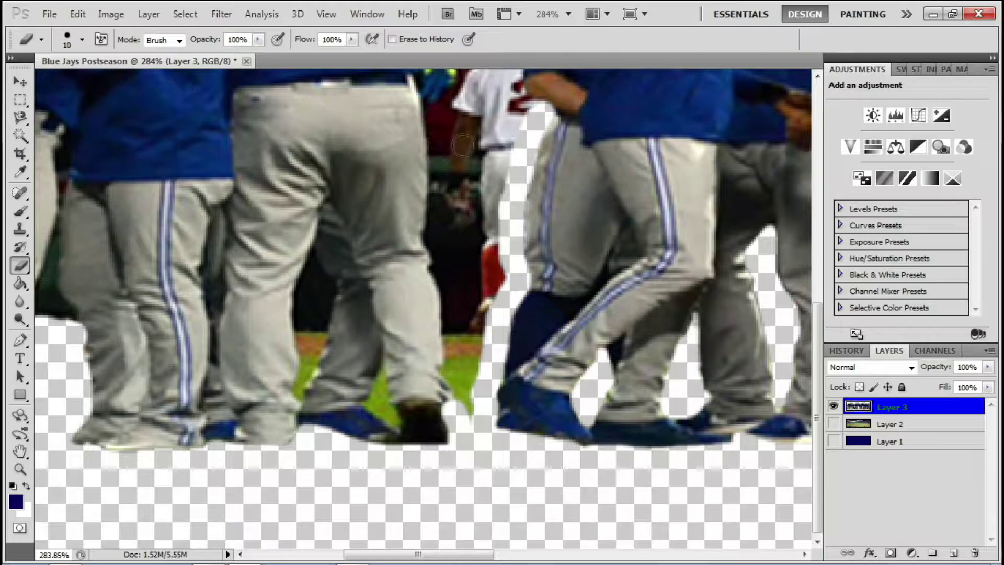
{"action": "mouse_move", "coordinate": [443, 165]}
{"action": "left_mouse_down"}
{"action": "mouse_move", "coordinate": [435, 215]}
{"action": "mouse_move", "coordinate": [458, 378]}
{"action": "mouse_move", "coordinate": [469, 319]}
{"action": "left_mouse_up"}
{"action": "left_click_drag", "start_coordinate": [447, 234], "coordinate": [473, 470]}
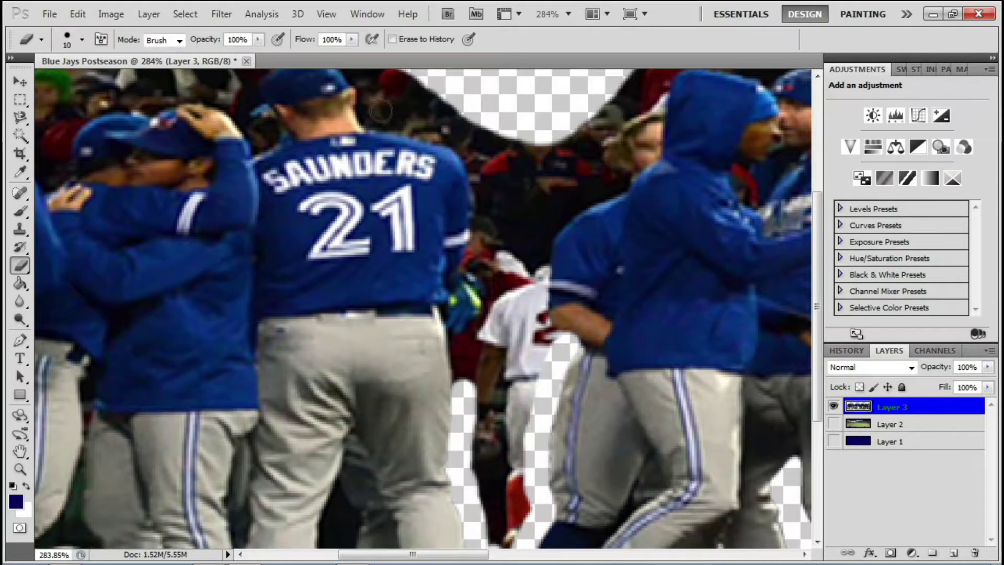
Erase the fan behind the hooded player and the red-and-white player behind the team.
{"action": "mouse_move", "coordinate": [366, 102]}
{"action": "left_mouse_down"}
{"action": "mouse_move", "coordinate": [390, 123]}
{"action": "mouse_move", "coordinate": [455, 142]}
{"action": "mouse_move", "coordinate": [484, 245]}
{"action": "mouse_move", "coordinate": [460, 303]}
{"action": "mouse_move", "coordinate": [463, 381]}
{"action": "left_mouse_up"}
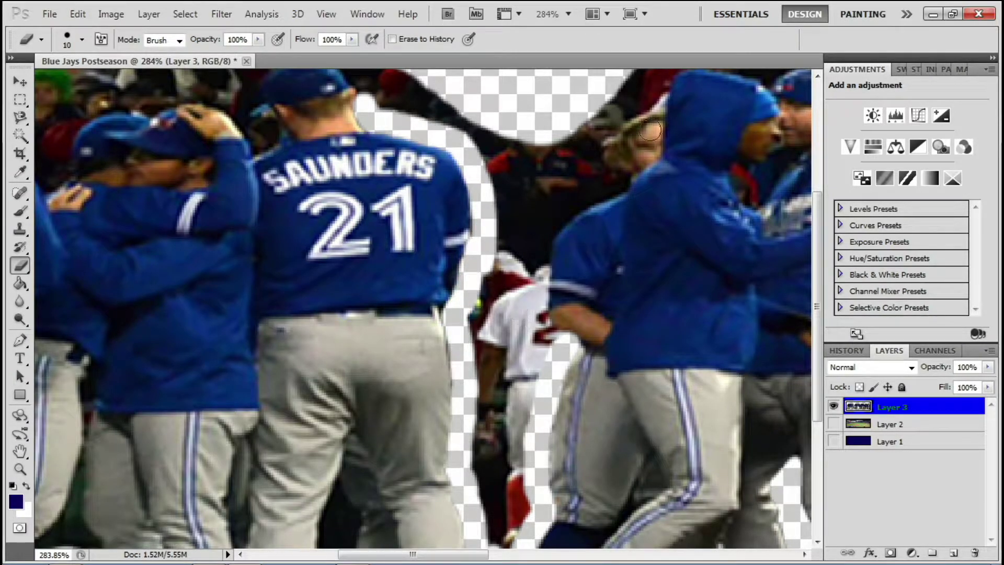
{"action": "mouse_move", "coordinate": [663, 82]}
{"action": "left_mouse_down"}
{"action": "mouse_move", "coordinate": [657, 99]}
{"action": "mouse_move", "coordinate": [600, 139]}
{"action": "mouse_move", "coordinate": [621, 178]}
{"action": "mouse_move", "coordinate": [575, 202]}
{"action": "mouse_move", "coordinate": [534, 296]}
{"action": "mouse_move", "coordinate": [562, 346]}
{"action": "left_mouse_up"}
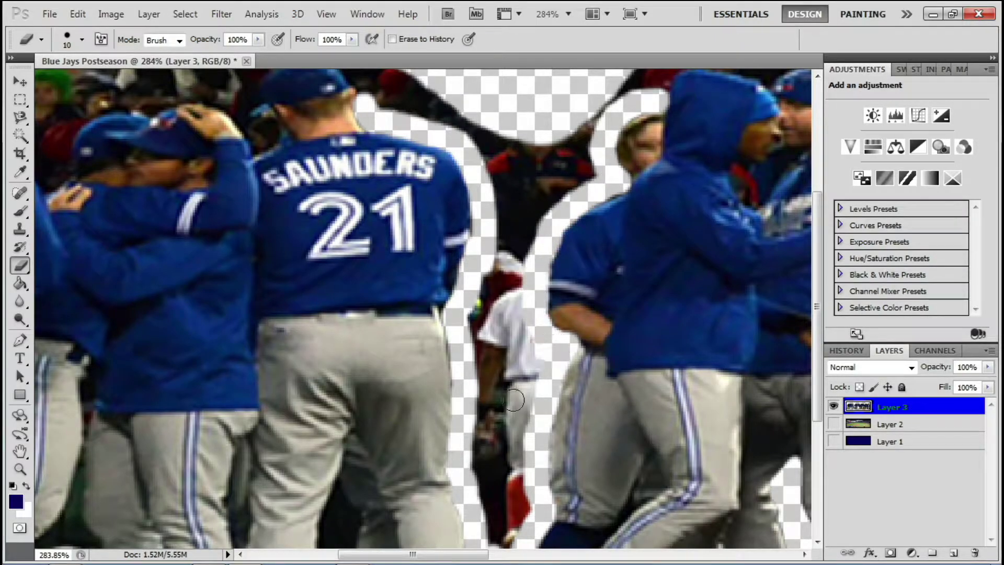
{"action": "left_click_drag", "start_coordinate": [514, 400], "coordinate": [493, 348]}
{"action": "key", "text": "bracketright"}
{"action": "key", "text": "bracketright"}
{"action": "key", "text": "bracketright"}
{"action": "mouse_move", "coordinate": [465, 261]}
{"action": "left_mouse_down"}
{"action": "mouse_move", "coordinate": [493, 291]}
{"action": "mouse_move", "coordinate": [479, 475]}
{"action": "mouse_move", "coordinate": [484, 206]}
{"action": "mouse_move", "coordinate": [442, 339]}
{"action": "mouse_move", "coordinate": [504, 242]}
{"action": "mouse_move", "coordinate": [562, 211]}
{"action": "mouse_move", "coordinate": [604, 170]}
{"action": "left_mouse_up"}
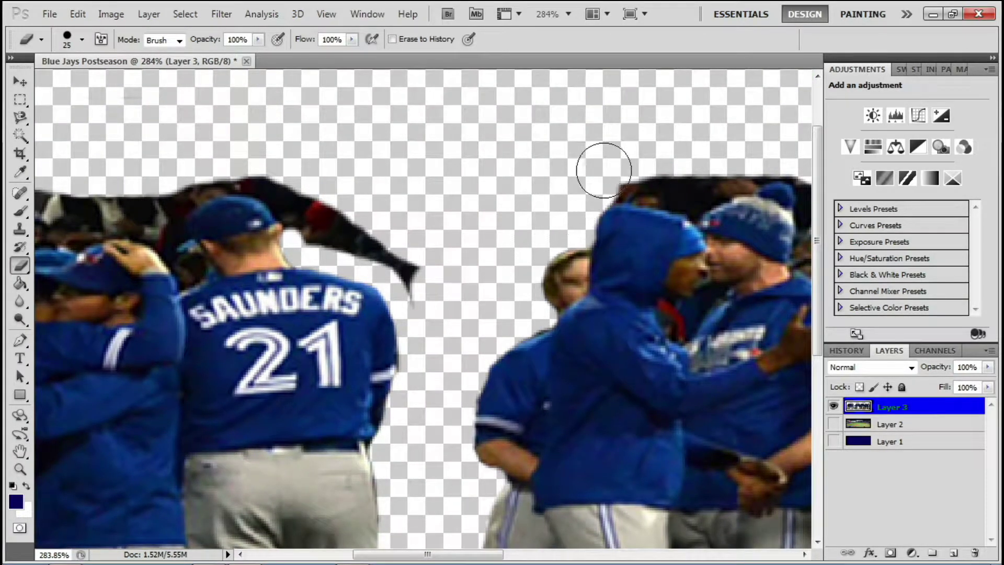
{"action": "key", "text": "bracketleft"}
{"action": "key", "text": "bracketleft"}
{"action": "key", "text": "bracketleft"}
Erase the dark strip above the hooded player and the crowd around the beanie player.
{"action": "left_click_drag", "start_coordinate": [542, 180], "coordinate": [281, 259]}
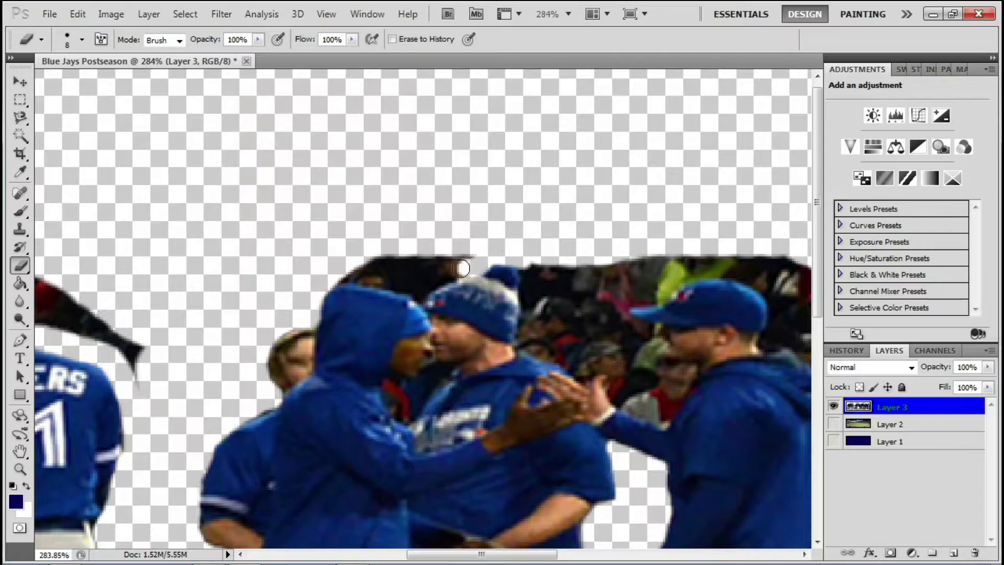
{"action": "mouse_move", "coordinate": [462, 268]}
{"action": "left_mouse_down"}
{"action": "mouse_move", "coordinate": [413, 293]}
{"action": "mouse_move", "coordinate": [325, 281]}
{"action": "mouse_move", "coordinate": [478, 249]}
{"action": "mouse_move", "coordinate": [288, 122]}
{"action": "left_mouse_up"}
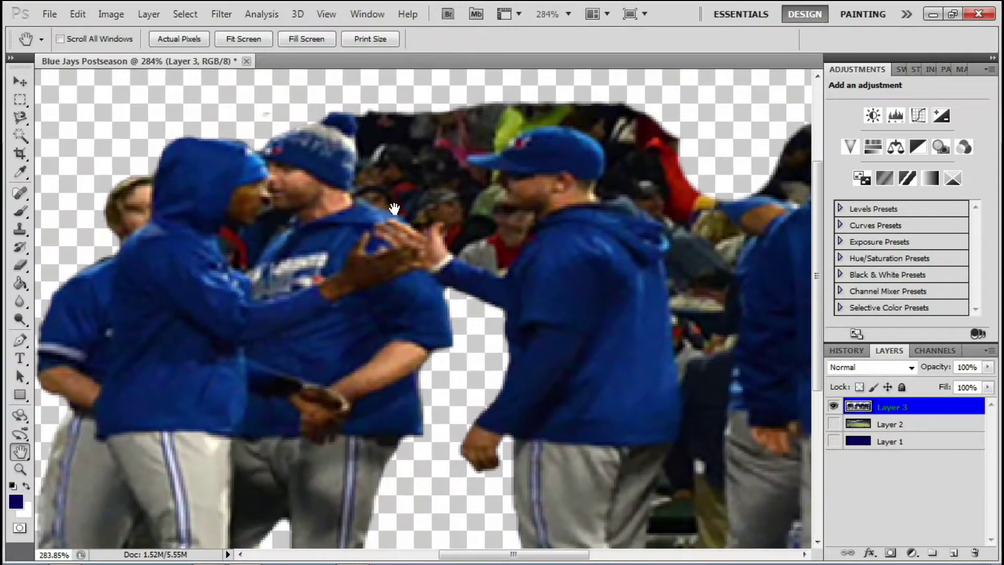
{"action": "mouse_move", "coordinate": [363, 109]}
{"action": "left_mouse_down"}
{"action": "mouse_move", "coordinate": [364, 173]}
{"action": "mouse_move", "coordinate": [366, 144]}
{"action": "left_mouse_up"}
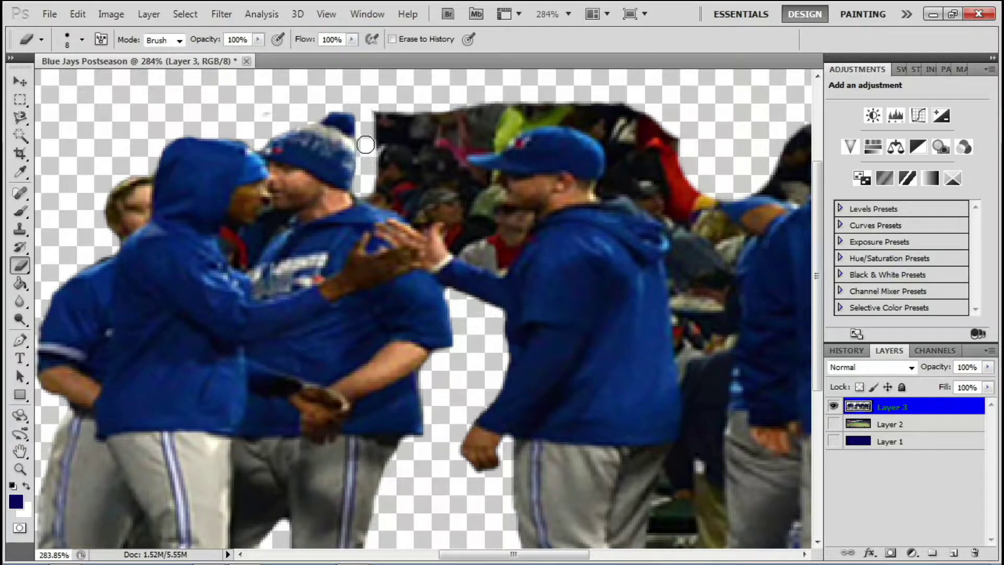
{"action": "mouse_move", "coordinate": [361, 191]}
{"action": "left_mouse_down"}
{"action": "mouse_move", "coordinate": [445, 222]}
{"action": "mouse_move", "coordinate": [470, 252]}
{"action": "mouse_move", "coordinate": [510, 240]}
{"action": "mouse_move", "coordinate": [518, 219]}
{"action": "mouse_move", "coordinate": [461, 149]}
{"action": "mouse_move", "coordinate": [494, 143]}
{"action": "left_mouse_up"}
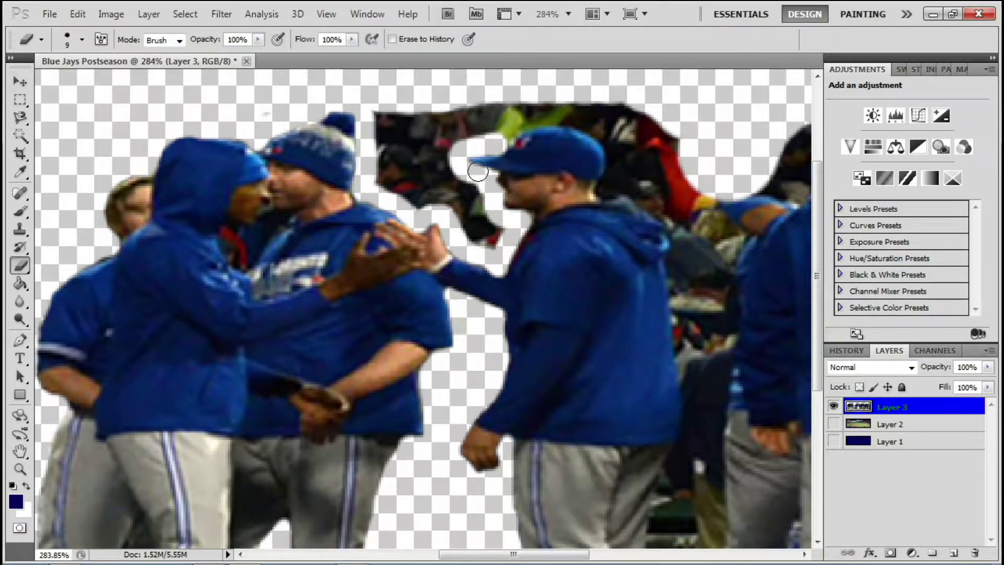
{"action": "mouse_move", "coordinate": [478, 171]}
{"action": "left_mouse_down"}
{"action": "mouse_move", "coordinate": [394, 112]}
{"action": "mouse_move", "coordinate": [466, 212]}
{"action": "mouse_move", "coordinate": [407, 152]}
{"action": "mouse_move", "coordinate": [313, 205]}
{"action": "left_mouse_up"}
Erase the background above the central player and around his head and cap.
{"action": "key", "text": "bracketright"}
{"action": "key", "text": "bracketright"}
{"action": "key", "text": "bracketright"}
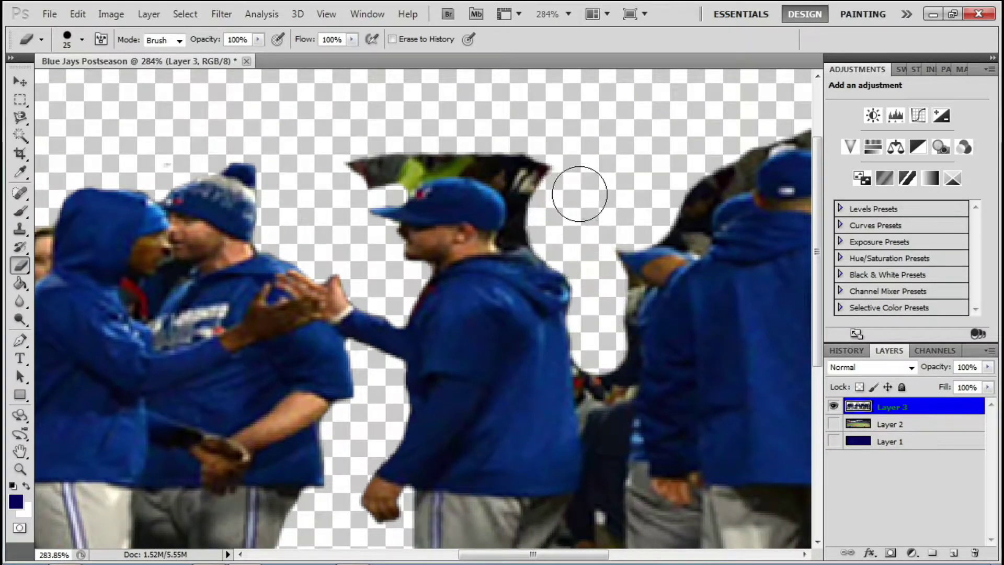
{"action": "left_click_drag", "start_coordinate": [588, 260], "coordinate": [498, 141]}
{"action": "key", "text": "bracketleft"}
{"action": "key", "text": "bracketleft"}
{"action": "key", "text": "bracketleft"}
{"action": "mouse_move", "coordinate": [441, 167]}
{"action": "left_mouse_down"}
{"action": "mouse_move", "coordinate": [505, 242]}
{"action": "mouse_move", "coordinate": [520, 231]}
{"action": "left_mouse_up"}
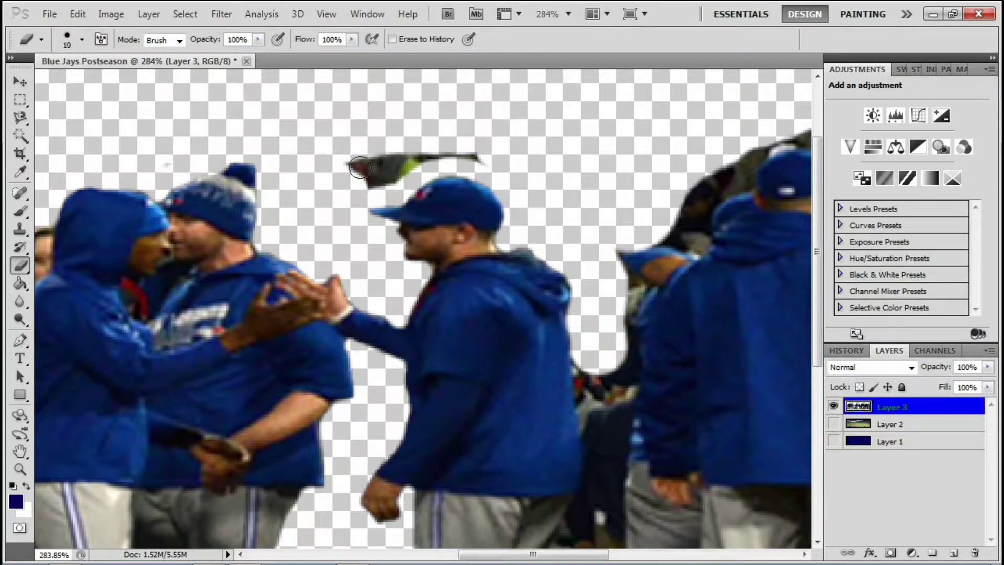
{"action": "key", "text": "bracketright"}
{"action": "mouse_move", "coordinate": [359, 168]}
{"action": "left_mouse_down"}
{"action": "mouse_move", "coordinate": [448, 157]}
{"action": "mouse_move", "coordinate": [565, 206]}
{"action": "left_mouse_up"}
{"action": "left_click_drag", "start_coordinate": [597, 359], "coordinate": [475, 168]}
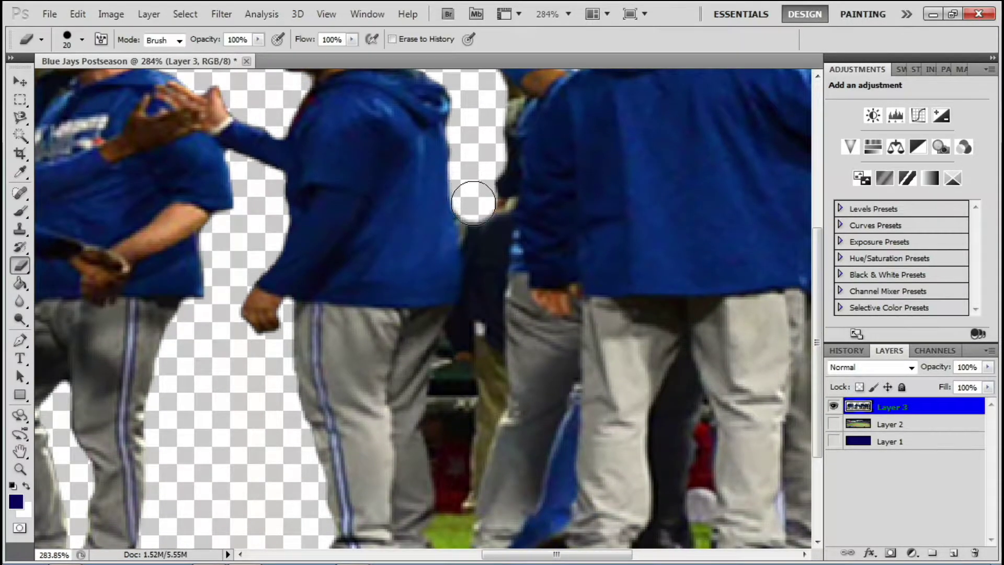
Erase the dark background between the legs and the brown ground under the shoes.
{"action": "mouse_move", "coordinate": [473, 203]}
{"action": "left_mouse_down"}
{"action": "mouse_move", "coordinate": [482, 291]}
{"action": "mouse_move", "coordinate": [441, 414]}
{"action": "mouse_move", "coordinate": [453, 464]}
{"action": "mouse_move", "coordinate": [422, 333]}
{"action": "mouse_move", "coordinate": [413, 461]}
{"action": "left_mouse_up"}
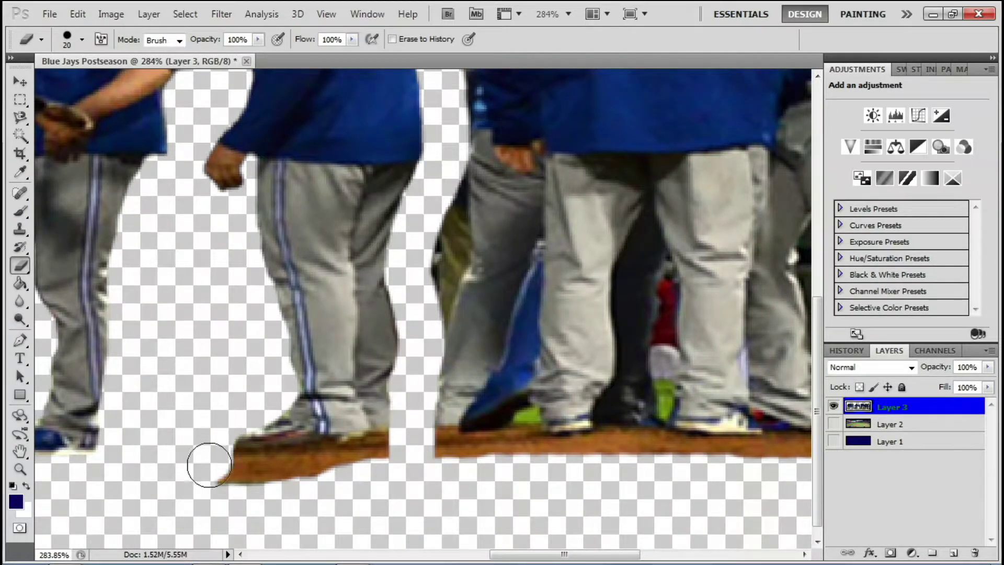
{"action": "mouse_move", "coordinate": [209, 465]}
{"action": "left_mouse_down"}
{"action": "mouse_move", "coordinate": [505, 449]}
{"action": "mouse_move", "coordinate": [582, 494]}
{"action": "mouse_move", "coordinate": [607, 486]}
{"action": "mouse_move", "coordinate": [479, 317]}
{"action": "mouse_move", "coordinate": [477, 401]}
{"action": "mouse_move", "coordinate": [478, 326]}
{"action": "left_mouse_up"}
{"action": "mouse_move", "coordinate": [367, 464]}
{"action": "left_mouse_down"}
{"action": "mouse_move", "coordinate": [739, 464]}
{"action": "mouse_move", "coordinate": [376, 472]}
{"action": "left_mouse_up"}
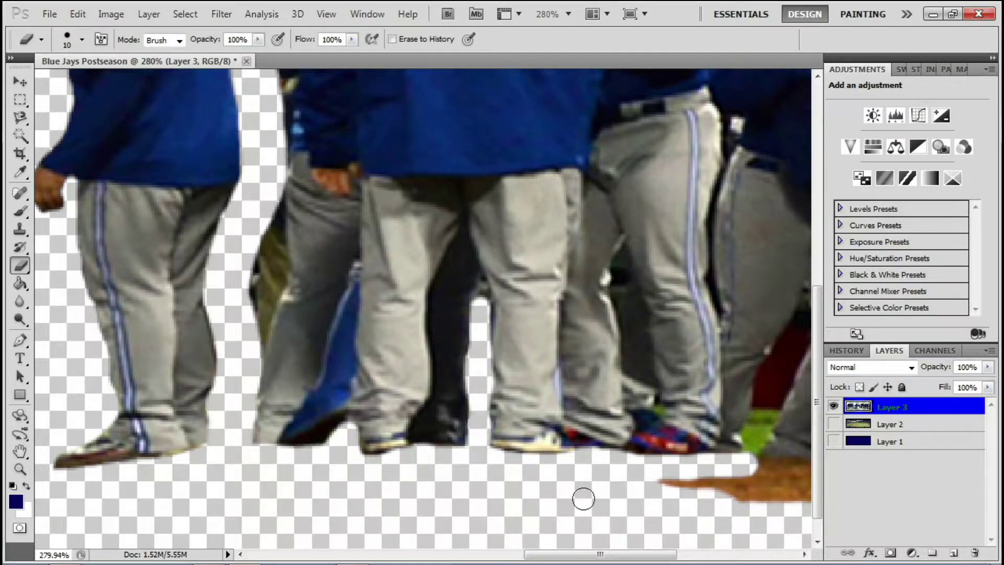
{"action": "mouse_move", "coordinate": [271, 183]}
{"action": "left_mouse_down"}
{"action": "mouse_move", "coordinate": [278, 268]}
{"action": "mouse_move", "coordinate": [251, 347]}
{"action": "mouse_move", "coordinate": [259, 273]}
{"action": "mouse_move", "coordinate": [251, 265]}
{"action": "left_mouse_up"}
{"action": "left_click_drag", "start_coordinate": [550, 425], "coordinate": [286, 398]}
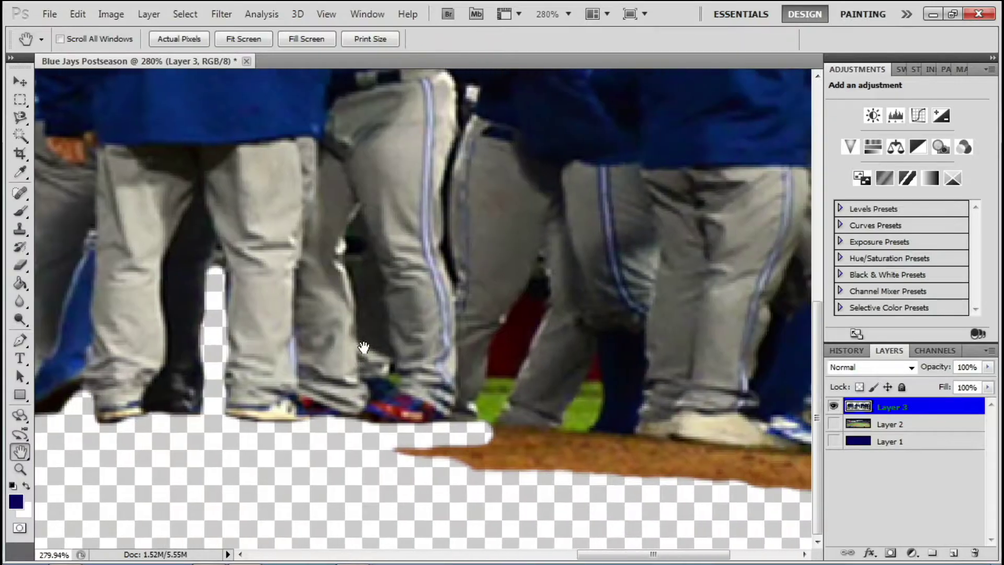
{"action": "mouse_move", "coordinate": [358, 218]}
{"action": "left_mouse_down"}
{"action": "mouse_move", "coordinate": [381, 347]}
{"action": "mouse_move", "coordinate": [359, 282]}
{"action": "mouse_move", "coordinate": [380, 383]}
{"action": "mouse_move", "coordinate": [389, 353]}
{"action": "left_mouse_up"}
With a smaller brush, erase the strips and green areas between the legs.
{"action": "key", "text": "bracketleft"}
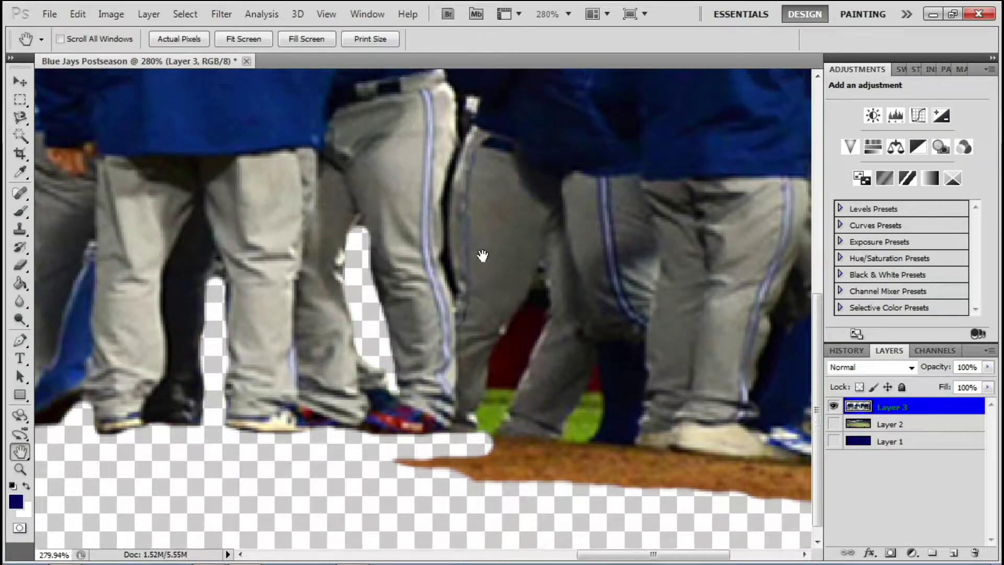
{"action": "left_click_drag", "start_coordinate": [481, 253], "coordinate": [406, 430]}
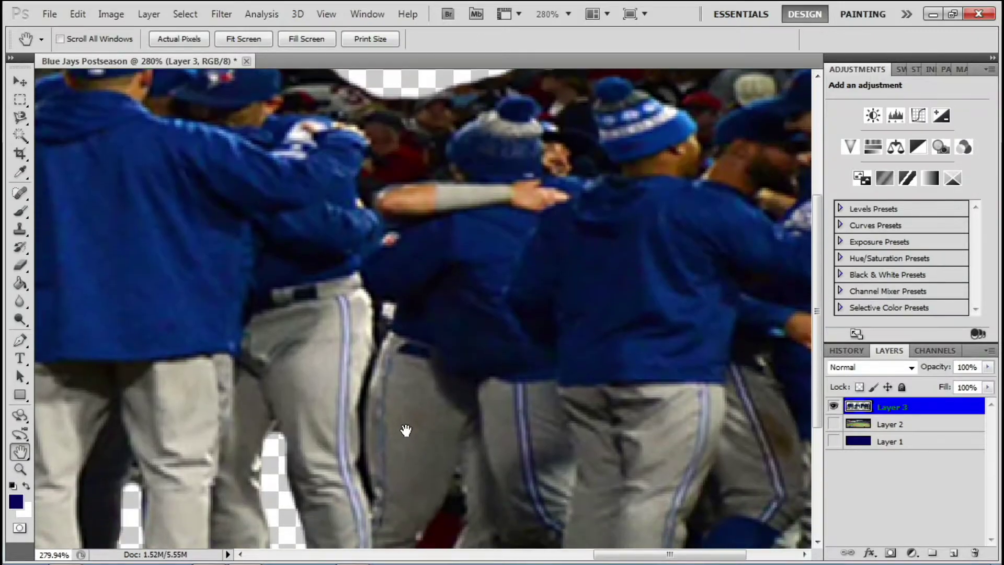
{"action": "mouse_move", "coordinate": [359, 462]}
{"action": "left_mouse_down"}
{"action": "mouse_move", "coordinate": [378, 314]}
{"action": "mouse_move", "coordinate": [381, 331]}
{"action": "mouse_move", "coordinate": [283, 69]}
{"action": "left_mouse_up"}
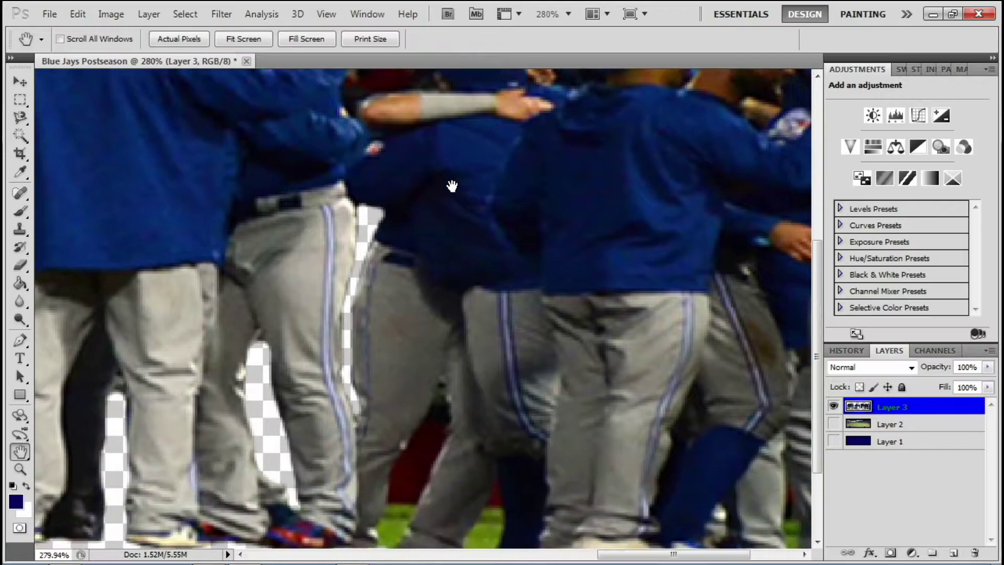
{"action": "left_click_drag", "start_coordinate": [340, 385], "coordinate": [322, 337]}
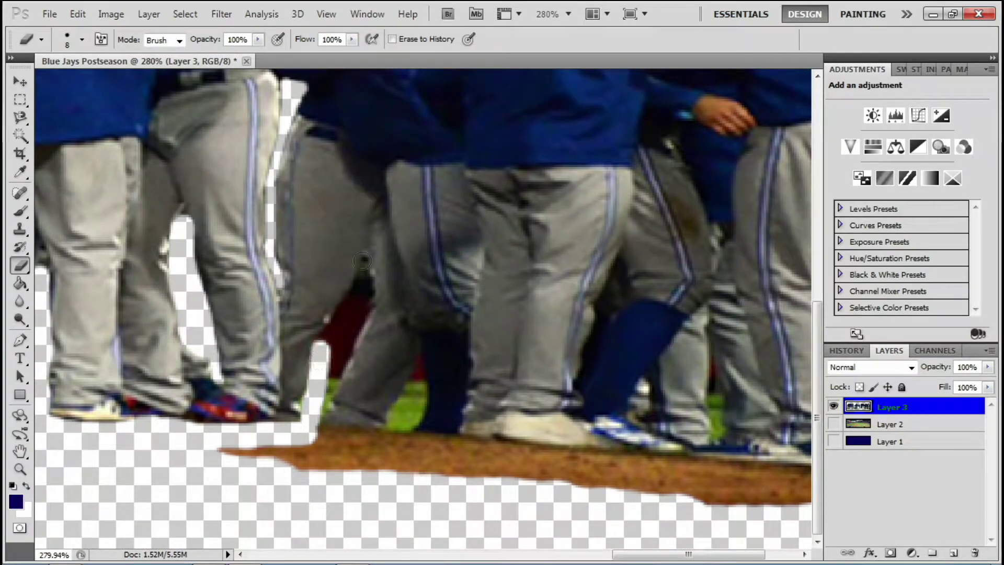
{"action": "mouse_move", "coordinate": [364, 256]}
{"action": "left_mouse_down"}
{"action": "mouse_move", "coordinate": [325, 397]}
{"action": "mouse_move", "coordinate": [323, 343]}
{"action": "mouse_move", "coordinate": [359, 277]}
{"action": "left_mouse_up"}
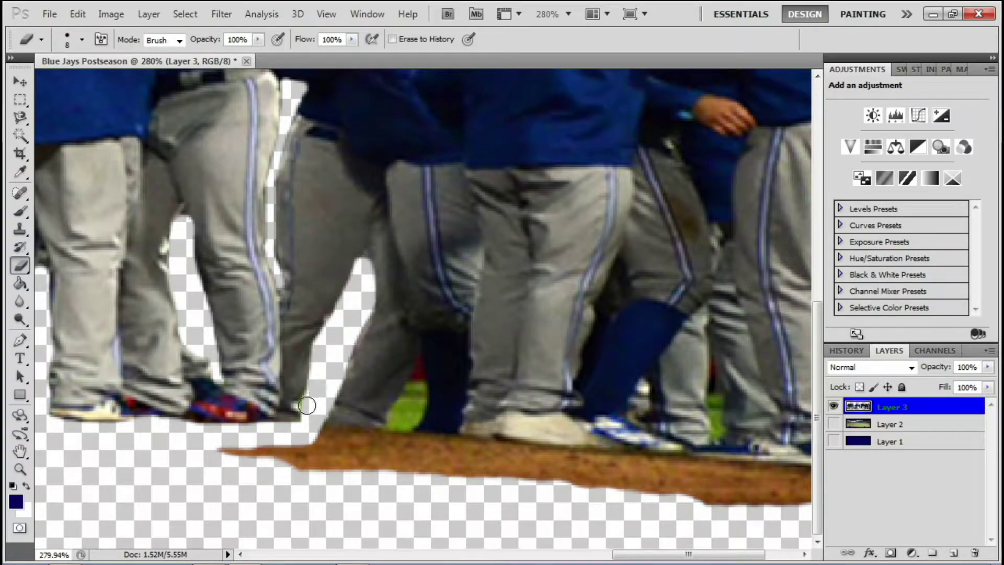
{"action": "mouse_move", "coordinate": [419, 356]}
{"action": "left_mouse_down"}
{"action": "mouse_move", "coordinate": [411, 439]}
{"action": "mouse_move", "coordinate": [397, 390]}
{"action": "mouse_move", "coordinate": [410, 404]}
{"action": "mouse_move", "coordinate": [394, 433]}
{"action": "left_mouse_up"}
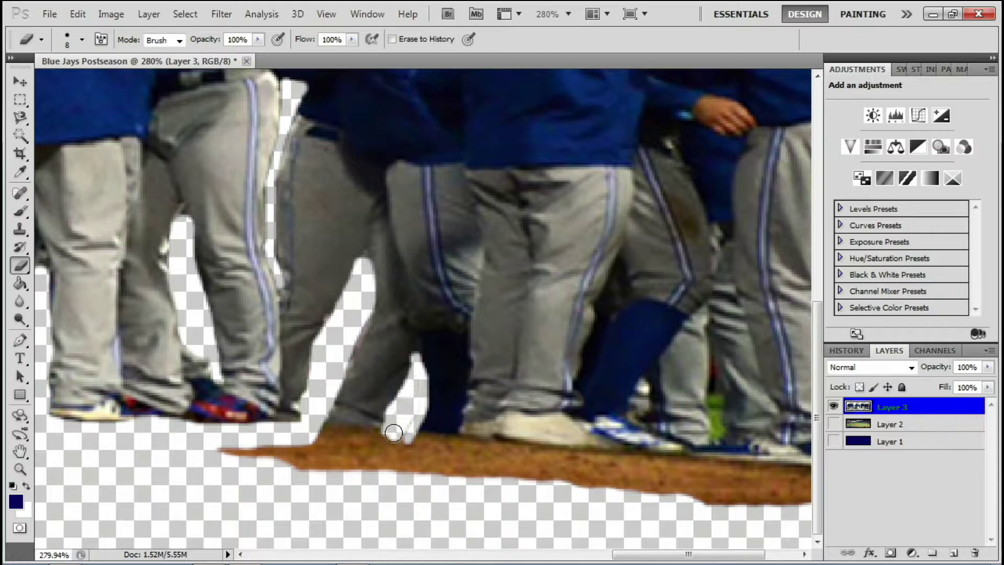
Erase the dirt strip under the feet, the right edge, and a thin gap between legs.
{"action": "mouse_move", "coordinate": [321, 452]}
{"action": "left_mouse_down"}
{"action": "mouse_move", "coordinate": [392, 464]}
{"action": "mouse_move", "coordinate": [214, 466]}
{"action": "left_mouse_up"}
{"action": "key", "text": "bracketright"}
{"action": "mouse_move", "coordinate": [215, 466]}
{"action": "left_mouse_down"}
{"action": "mouse_move", "coordinate": [388, 471]}
{"action": "mouse_move", "coordinate": [455, 460]}
{"action": "mouse_move", "coordinate": [661, 478]}
{"action": "mouse_move", "coordinate": [551, 478]}
{"action": "mouse_move", "coordinate": [630, 484]}
{"action": "left_mouse_up"}
{"action": "mouse_move", "coordinate": [754, 495]}
{"action": "left_mouse_down"}
{"action": "mouse_move", "coordinate": [701, 482]}
{"action": "mouse_move", "coordinate": [802, 498]}
{"action": "mouse_move", "coordinate": [699, 481]}
{"action": "mouse_move", "coordinate": [669, 492]}
{"action": "left_mouse_up"}
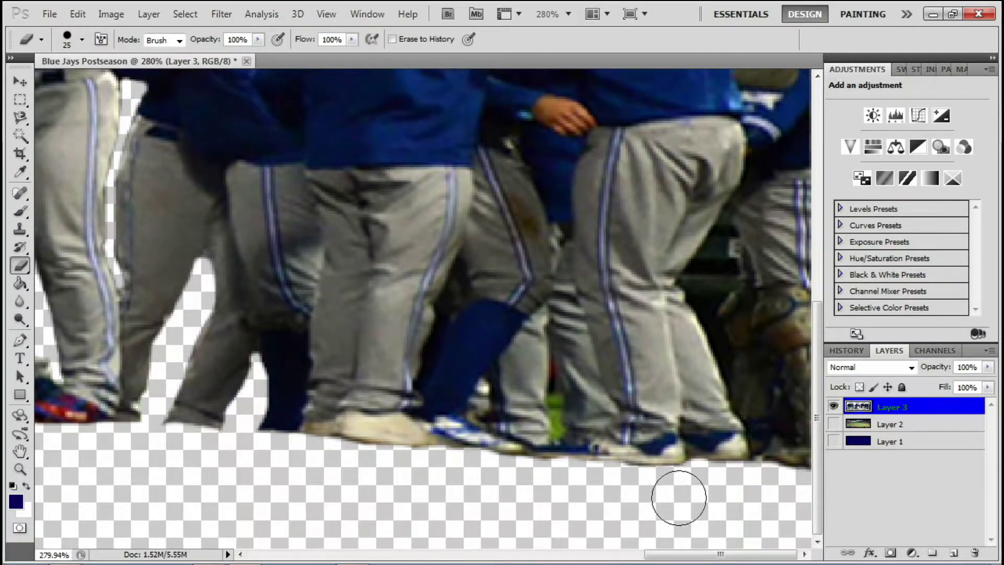
{"action": "key", "text": "bracketleft"}
{"action": "key", "text": "bracketleft"}
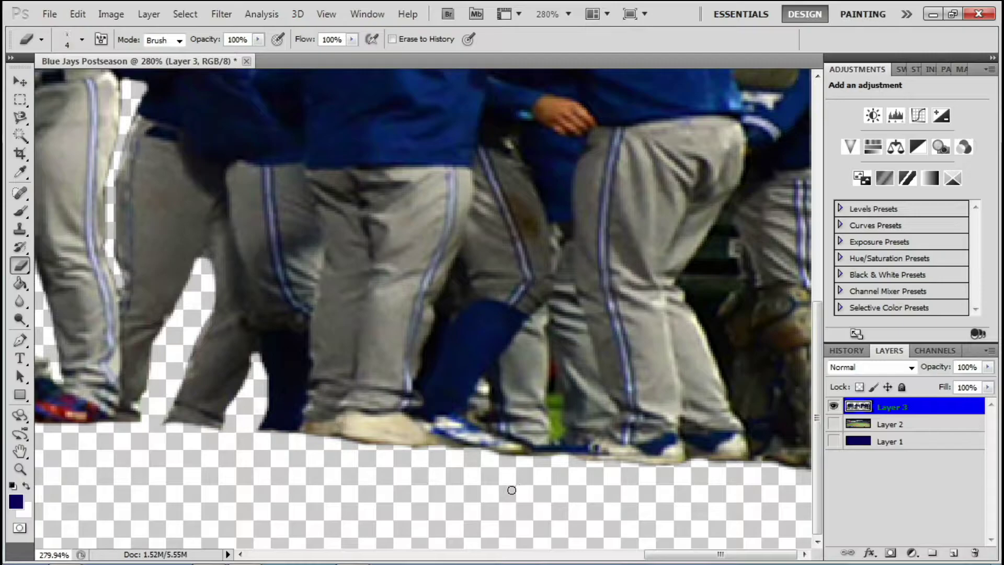
{"action": "left_click_drag", "start_coordinate": [554, 345], "coordinate": [558, 429]}
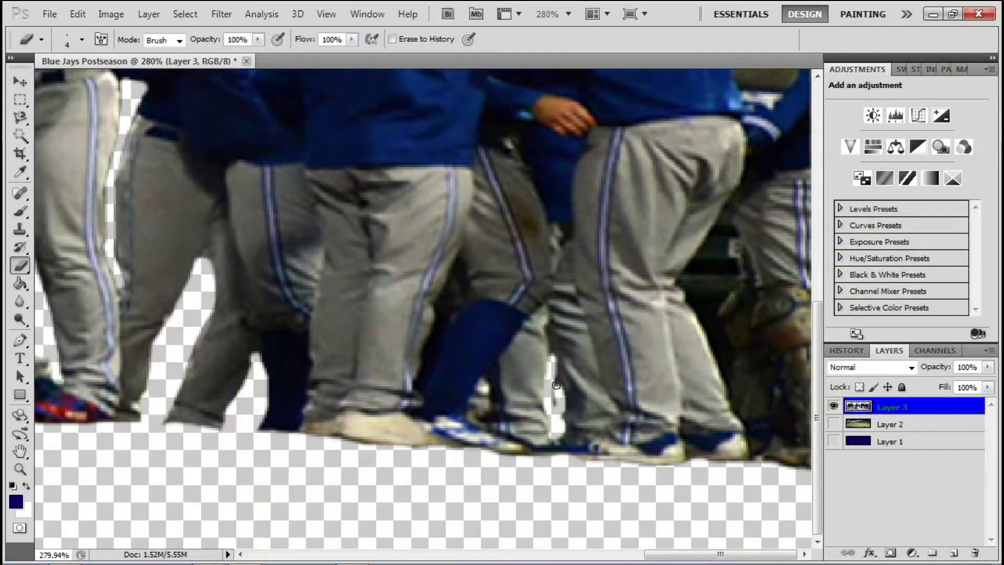
Clear the dark background patches beside the right-hand players' pant legs.
{"action": "left_click_drag", "start_coordinate": [712, 291], "coordinate": [713, 337]}
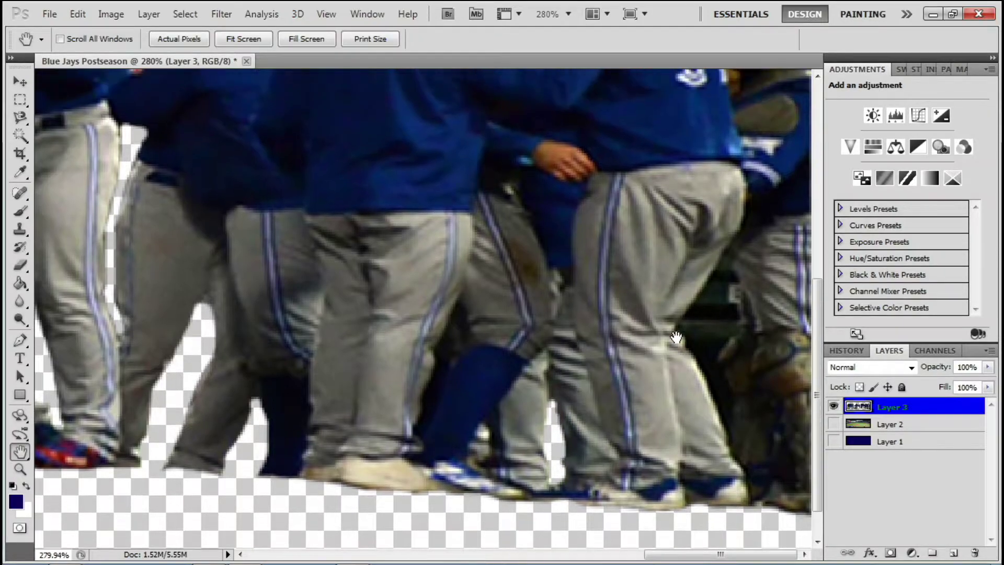
{"action": "key", "text": "bracketright"}
{"action": "key", "text": "bracketright"}
{"action": "left_click_drag", "start_coordinate": [725, 421], "coordinate": [683, 324]}
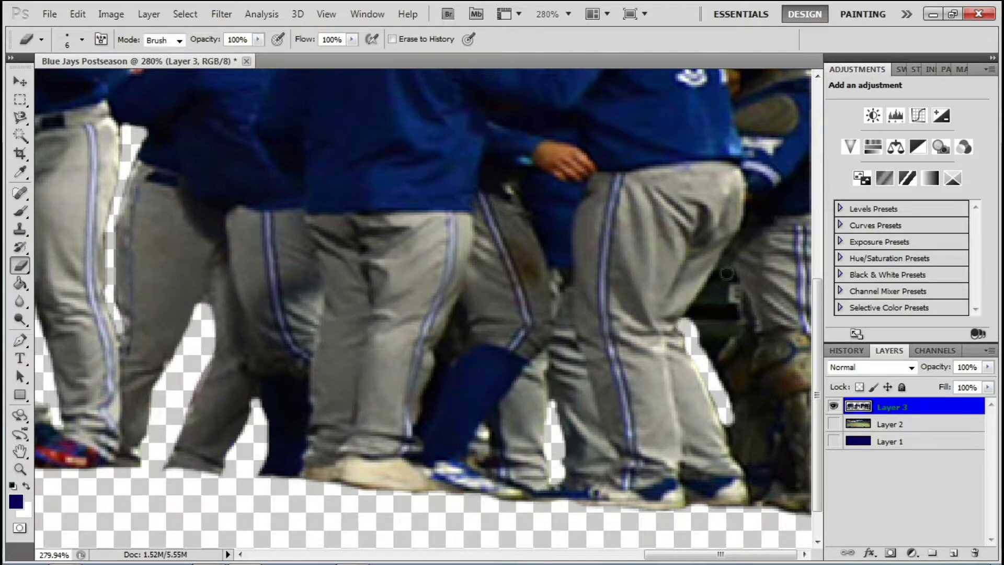
{"action": "left_click_drag", "start_coordinate": [727, 273], "coordinate": [709, 357]}
{"action": "left_click_drag", "start_coordinate": [724, 403], "coordinate": [705, 347]}
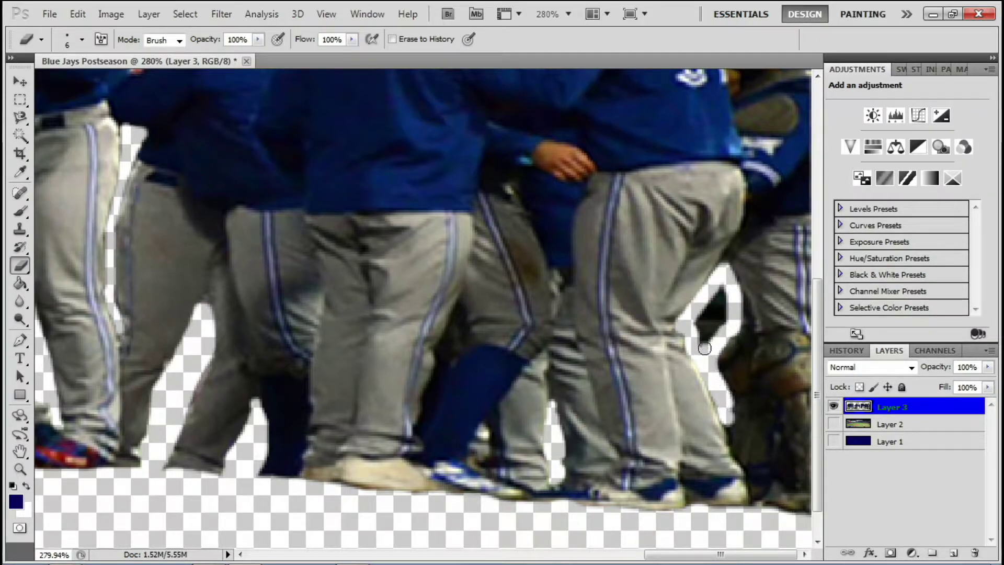
{"action": "mouse_move", "coordinate": [723, 402]}
{"action": "left_mouse_down"}
{"action": "mouse_move", "coordinate": [701, 325]}
{"action": "mouse_move", "coordinate": [722, 295]}
{"action": "left_mouse_up"}
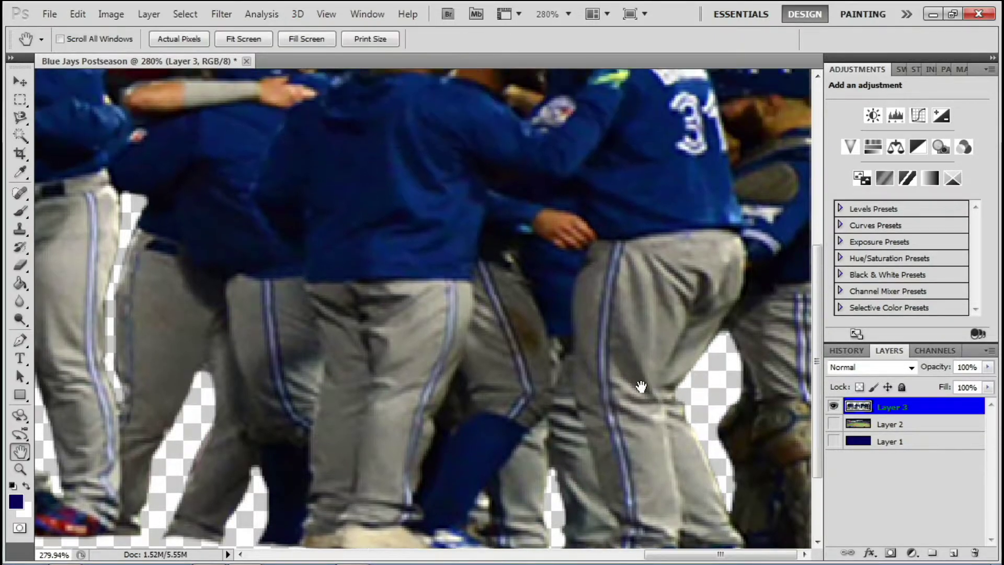
{"action": "left_click_drag", "start_coordinate": [459, 84], "coordinate": [459, 304]}
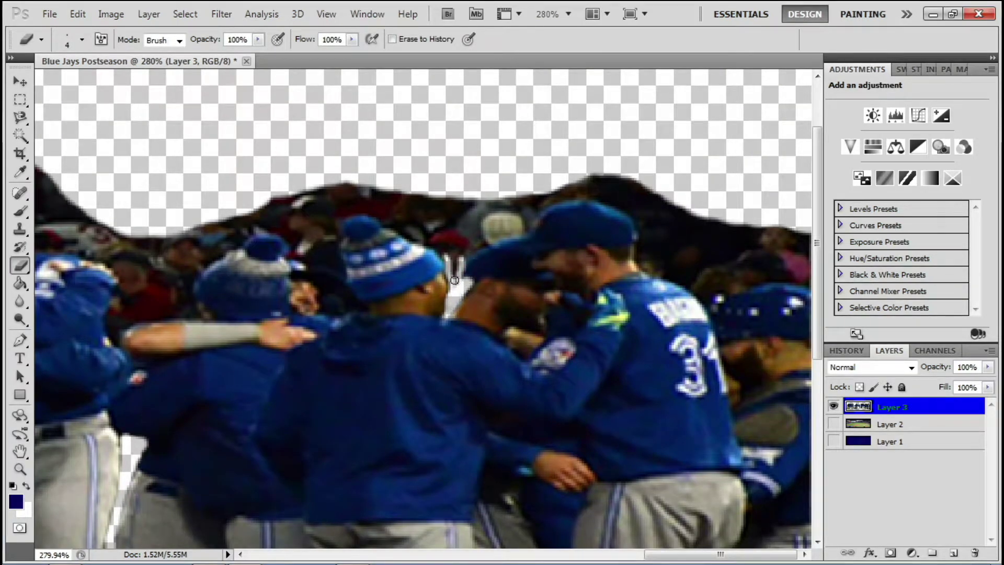
Erase the crowd above and beside the first player's cap, redoing a bad stroke.
{"action": "left_click_drag", "start_coordinate": [454, 280], "coordinate": [460, 261]}
{"action": "key", "text": "ctrl+alt+z"}
{"action": "key", "text": "ctrl+alt+z"}
{"action": "left_click_drag", "start_coordinate": [454, 296], "coordinate": [482, 243]}
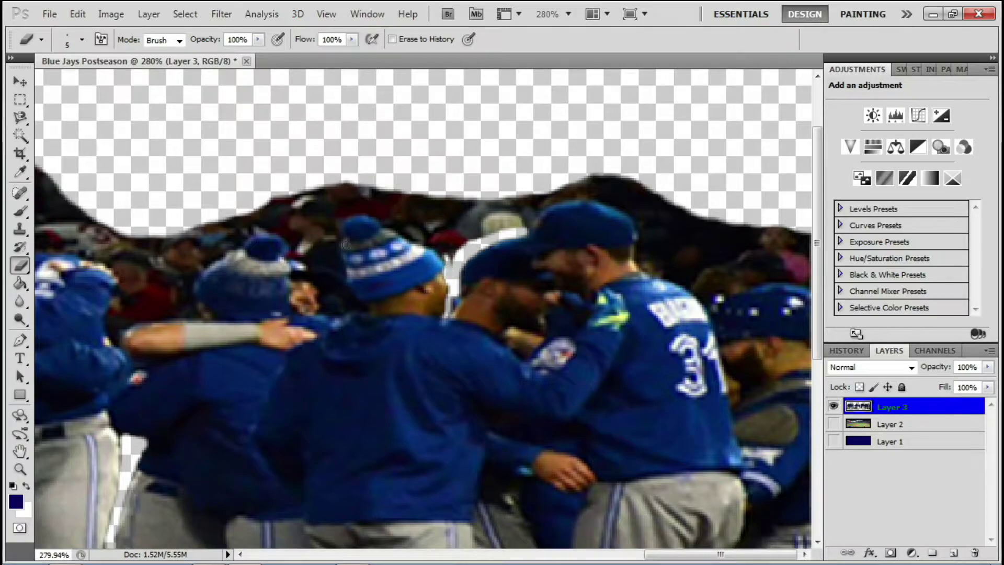
{"action": "mouse_move", "coordinate": [317, 260]}
{"action": "left_mouse_down"}
{"action": "mouse_move", "coordinate": [352, 208]}
{"action": "mouse_move", "coordinate": [452, 257]}
{"action": "left_mouse_up"}
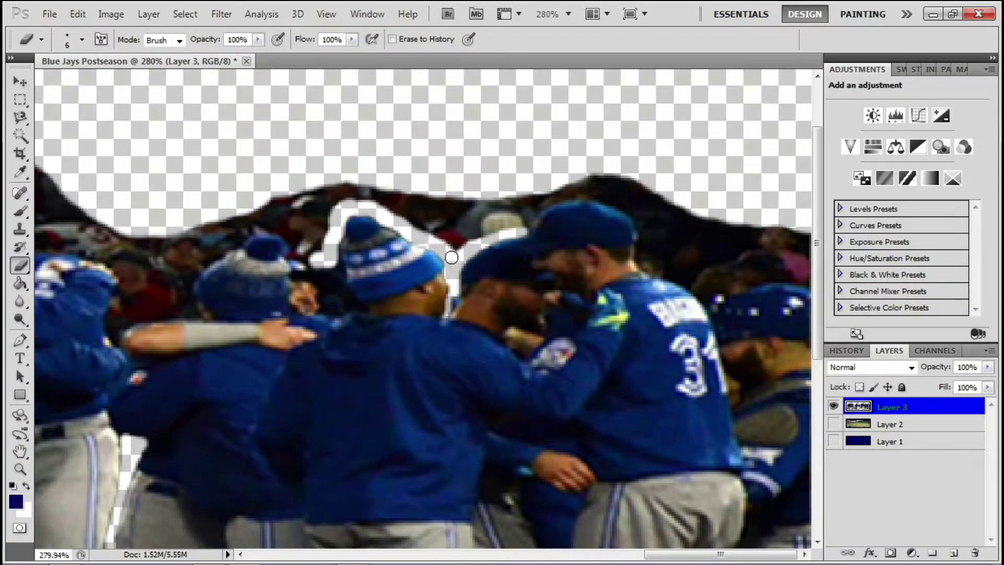
{"action": "left_click_drag", "start_coordinate": [330, 302], "coordinate": [331, 308]}
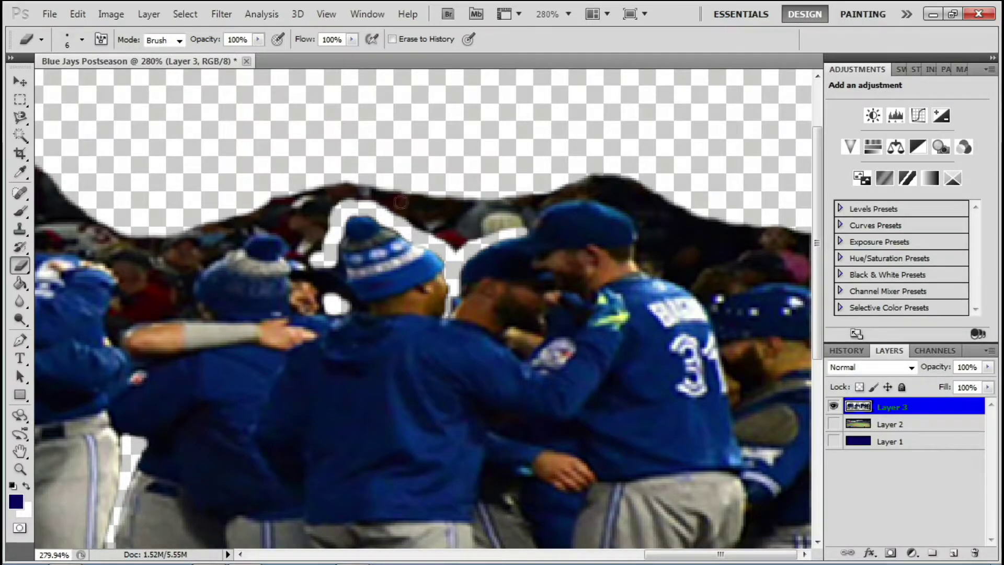
Erase the crowd and dark fur shape around the next cap's outline.
{"action": "mouse_move", "coordinate": [686, 275]}
{"action": "left_mouse_down"}
{"action": "mouse_move", "coordinate": [658, 273]}
{"action": "mouse_move", "coordinate": [604, 195]}
{"action": "mouse_move", "coordinate": [526, 211]}
{"action": "mouse_move", "coordinate": [682, 275]}
{"action": "mouse_move", "coordinate": [815, 283]}
{"action": "left_mouse_up"}
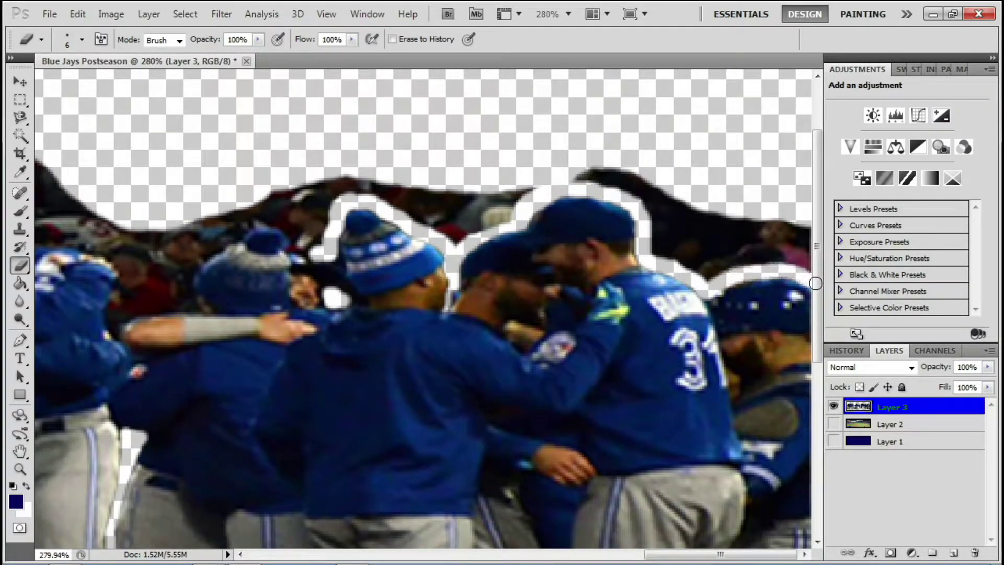
{"action": "mouse_move", "coordinate": [685, 271]}
{"action": "left_mouse_down"}
{"action": "mouse_move", "coordinate": [617, 172]}
{"action": "mouse_move", "coordinate": [590, 172]}
{"action": "mouse_move", "coordinate": [670, 198]}
{"action": "mouse_move", "coordinate": [670, 252]}
{"action": "mouse_move", "coordinate": [795, 246]}
{"action": "mouse_move", "coordinate": [711, 230]}
{"action": "mouse_move", "coordinate": [732, 220]}
{"action": "left_mouse_up"}
{"action": "mouse_move", "coordinate": [340, 180]}
{"action": "left_mouse_down"}
{"action": "mouse_move", "coordinate": [394, 198]}
{"action": "mouse_move", "coordinate": [532, 209]}
{"action": "mouse_move", "coordinate": [410, 209]}
{"action": "mouse_move", "coordinate": [425, 196]}
{"action": "mouse_move", "coordinate": [538, 184]}
{"action": "mouse_move", "coordinate": [429, 194]}
{"action": "left_mouse_up"}
{"action": "key", "text": "ctrl+z"}
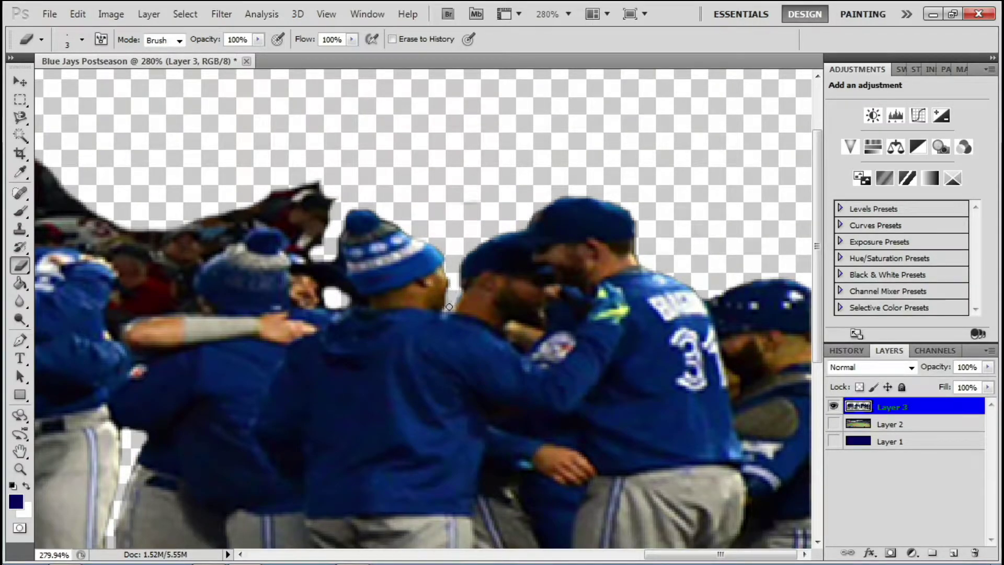
{"action": "left_click_drag", "start_coordinate": [331, 306], "coordinate": [503, 369]}
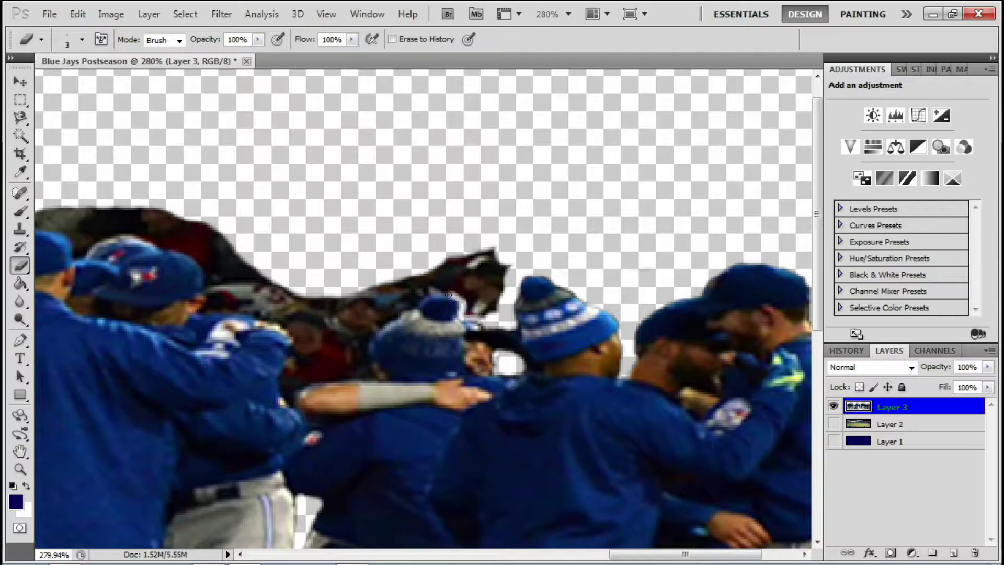
Cut the crowd away along the beanie and between the two caps.
{"action": "mouse_move", "coordinate": [449, 294]}
{"action": "left_mouse_down"}
{"action": "mouse_move", "coordinate": [406, 306]}
{"action": "mouse_move", "coordinate": [369, 362]}
{"action": "left_mouse_up"}
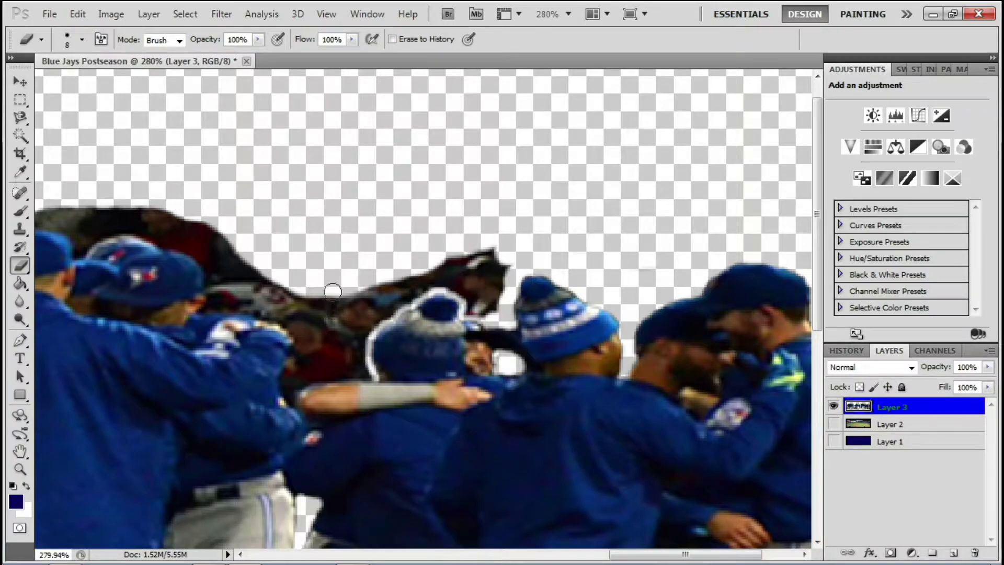
{"action": "mouse_move", "coordinate": [333, 291]}
{"action": "left_mouse_down"}
{"action": "mouse_move", "coordinate": [386, 303]}
{"action": "mouse_move", "coordinate": [419, 271]}
{"action": "mouse_move", "coordinate": [376, 296]}
{"action": "mouse_move", "coordinate": [455, 283]}
{"action": "mouse_move", "coordinate": [486, 313]}
{"action": "mouse_move", "coordinate": [500, 254]}
{"action": "mouse_move", "coordinate": [483, 272]}
{"action": "left_mouse_up"}
{"action": "left_click_drag", "start_coordinate": [329, 325], "coordinate": [542, 354]}
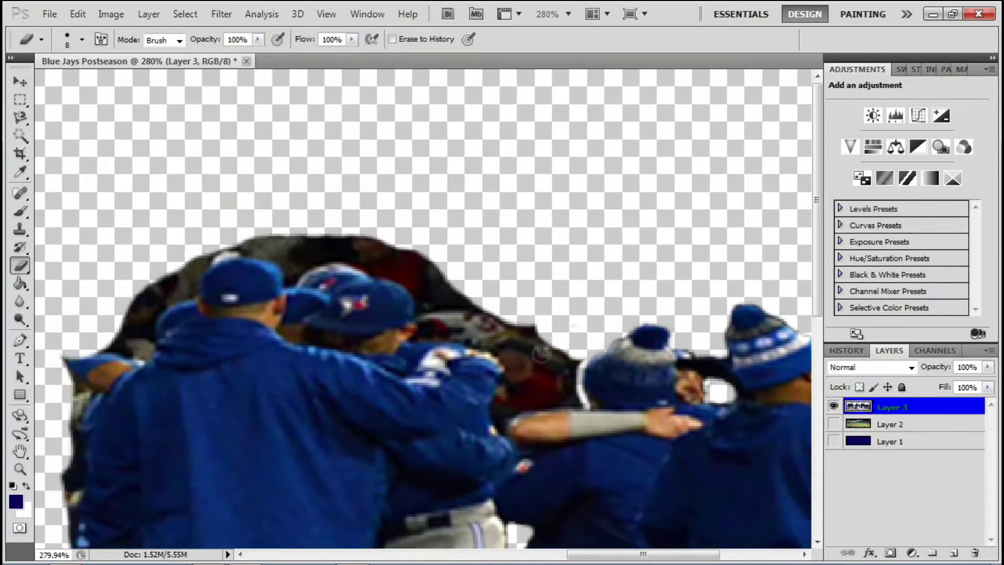
{"action": "mouse_move", "coordinate": [578, 404]}
{"action": "left_mouse_down"}
{"action": "mouse_move", "coordinate": [529, 406]}
{"action": "mouse_move", "coordinate": [494, 389]}
{"action": "mouse_move", "coordinate": [434, 329]}
{"action": "mouse_move", "coordinate": [417, 287]}
{"action": "mouse_move", "coordinate": [332, 250]}
{"action": "mouse_move", "coordinate": [354, 233]}
{"action": "left_mouse_up"}
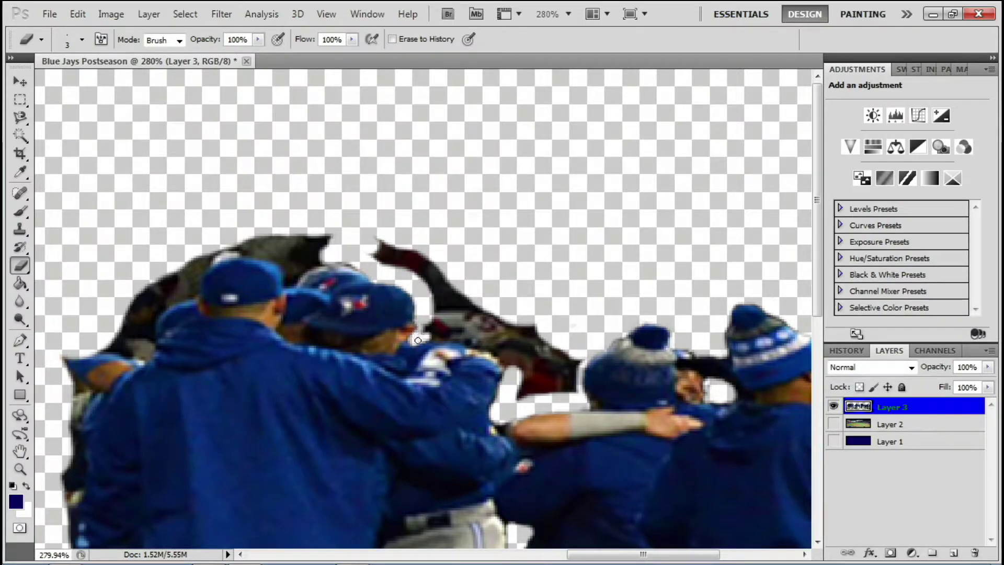
{"action": "mouse_move", "coordinate": [418, 341]}
{"action": "left_mouse_down"}
{"action": "mouse_move", "coordinate": [444, 338]}
{"action": "mouse_move", "coordinate": [437, 332]}
{"action": "mouse_move", "coordinate": [501, 359]}
{"action": "left_mouse_up"}
Erase the dark flag strip and flag pixels along the cap edge with a larger brush.
{"action": "key", "text": "bracketright"}
{"action": "key", "text": "bracketright"}
{"action": "key", "text": "bracketright"}
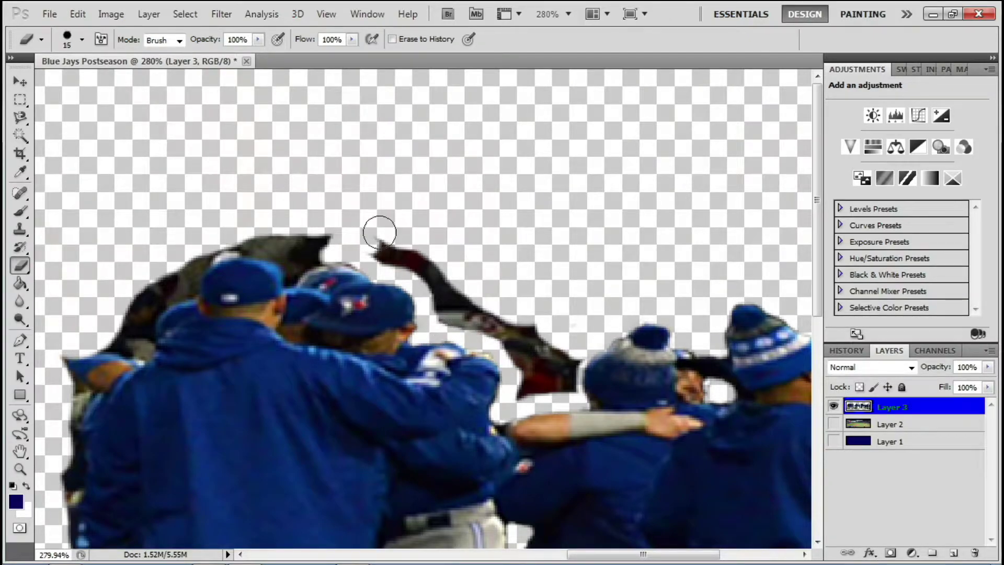
{"action": "mouse_move", "coordinate": [381, 231]}
{"action": "left_mouse_down"}
{"action": "mouse_move", "coordinate": [542, 381]}
{"action": "mouse_move", "coordinate": [561, 359]}
{"action": "mouse_move", "coordinate": [542, 376]}
{"action": "left_mouse_up"}
{"action": "key", "text": "bracketleft"}
{"action": "key", "text": "bracketleft"}
{"action": "key", "text": "bracketleft"}
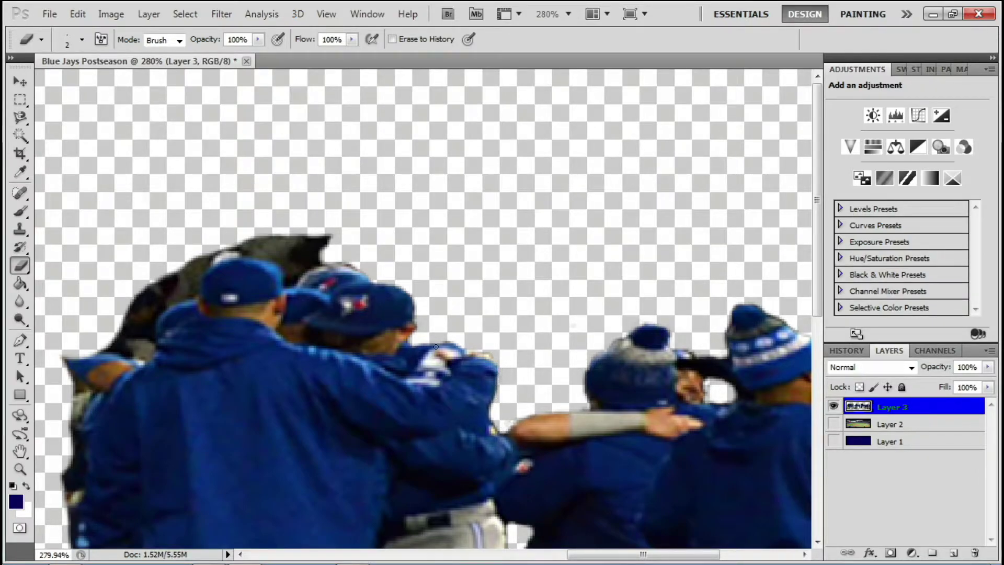
{"action": "left_click_drag", "start_coordinate": [436, 347], "coordinate": [622, 346]}
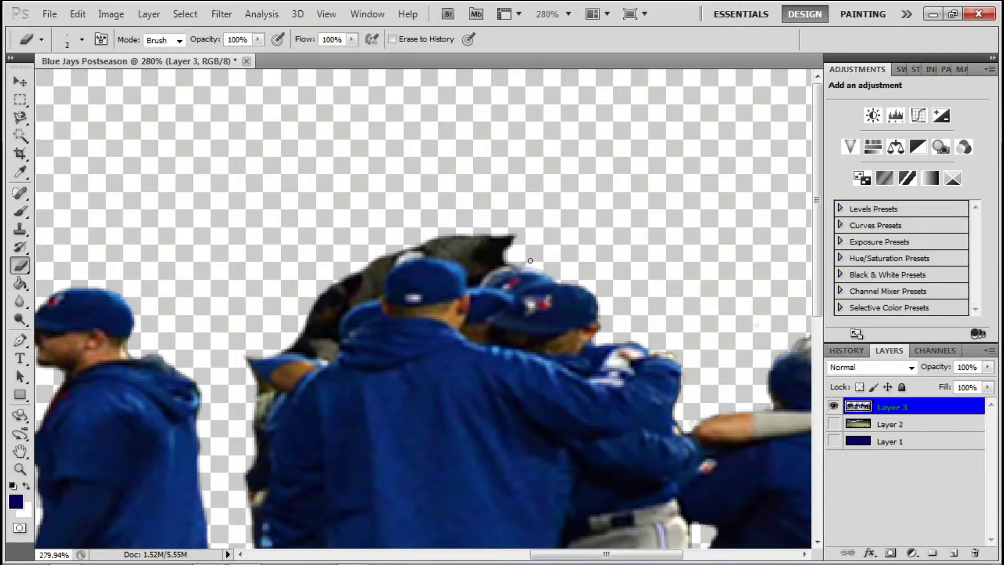
{"action": "left_click_drag", "start_coordinate": [473, 282], "coordinate": [528, 261]}
{"action": "mouse_move", "coordinate": [475, 281]}
{"action": "left_mouse_down"}
{"action": "mouse_move", "coordinate": [415, 245]}
{"action": "mouse_move", "coordinate": [507, 240]}
{"action": "mouse_move", "coordinate": [457, 238]}
{"action": "left_mouse_up"}
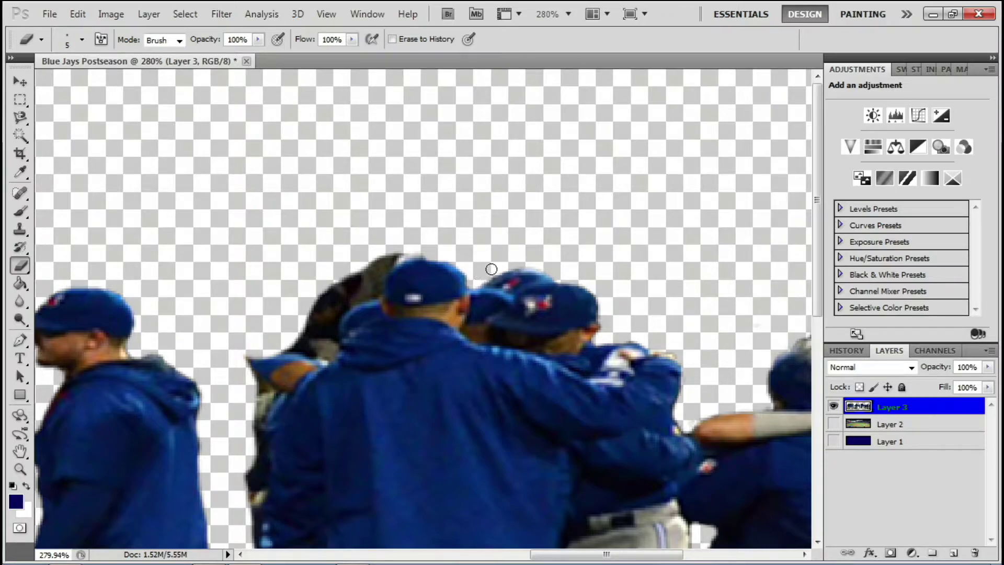
Erase the remaining flag area and dark figure between players, then fit the image.
{"action": "left_click_drag", "start_coordinate": [477, 280], "coordinate": [666, 234]}
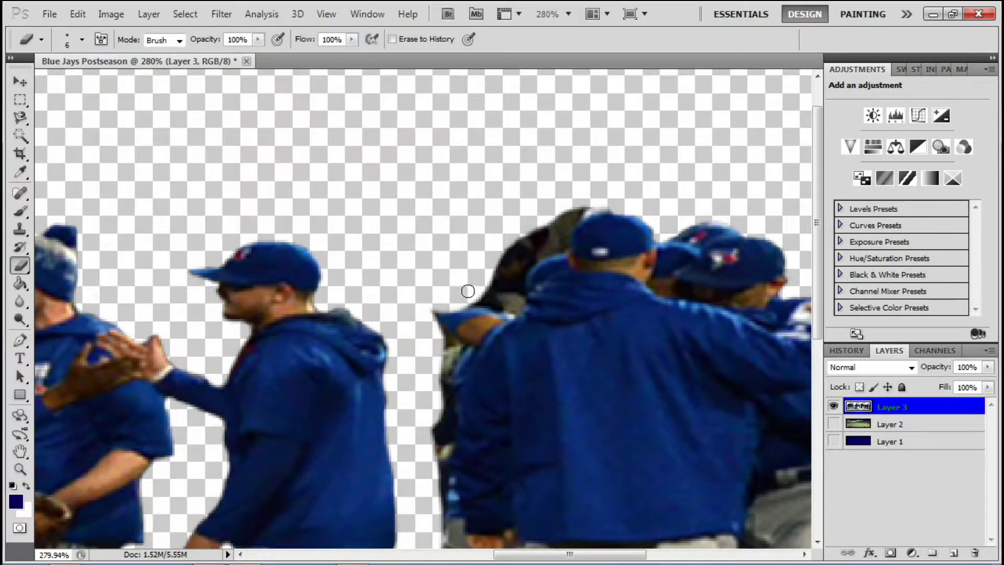
{"action": "mouse_move", "coordinate": [559, 212]}
{"action": "left_mouse_down"}
{"action": "mouse_move", "coordinate": [562, 230]}
{"action": "mouse_move", "coordinate": [517, 267]}
{"action": "mouse_move", "coordinate": [502, 309]}
{"action": "mouse_move", "coordinate": [490, 287]}
{"action": "mouse_move", "coordinate": [572, 197]}
{"action": "left_mouse_up"}
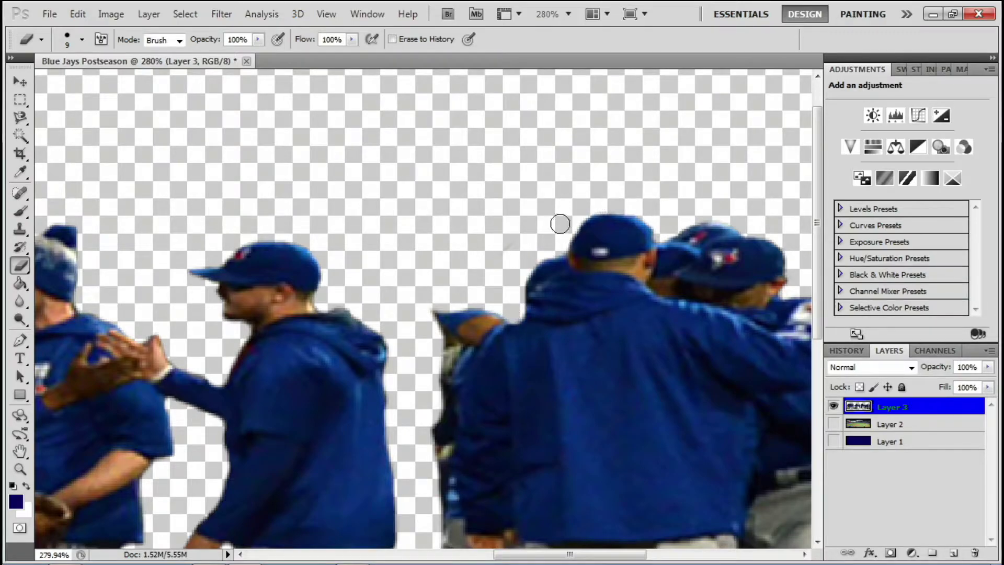
{"action": "left_click_drag", "start_coordinate": [425, 292], "coordinate": [452, 132]}
{"action": "mouse_move", "coordinate": [482, 181]}
{"action": "left_mouse_down"}
{"action": "mouse_move", "coordinate": [466, 304]}
{"action": "mouse_move", "coordinate": [473, 253]}
{"action": "mouse_move", "coordinate": [460, 217]}
{"action": "mouse_move", "coordinate": [471, 300]}
{"action": "left_mouse_up"}
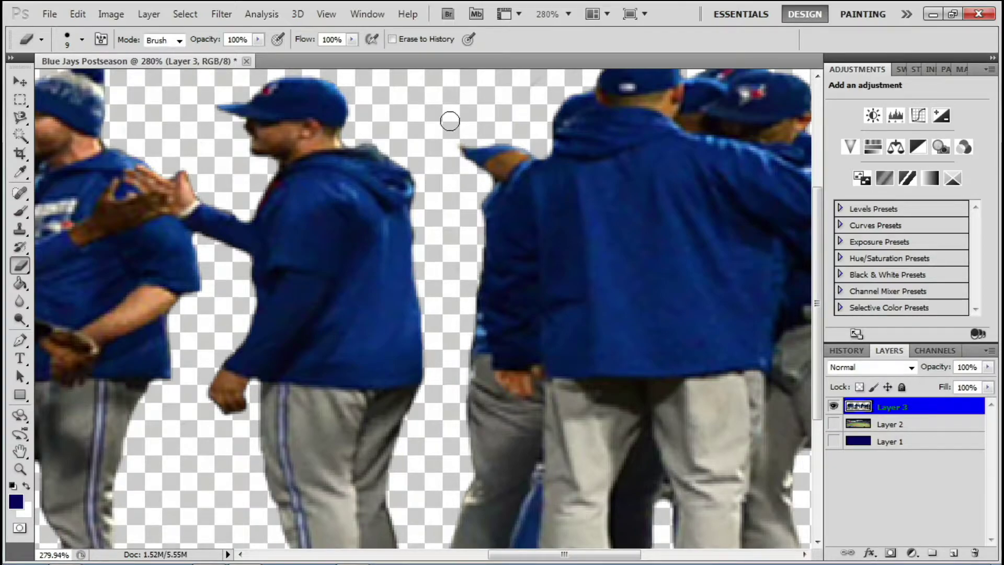
{"action": "key", "text": "ctrl+0"}
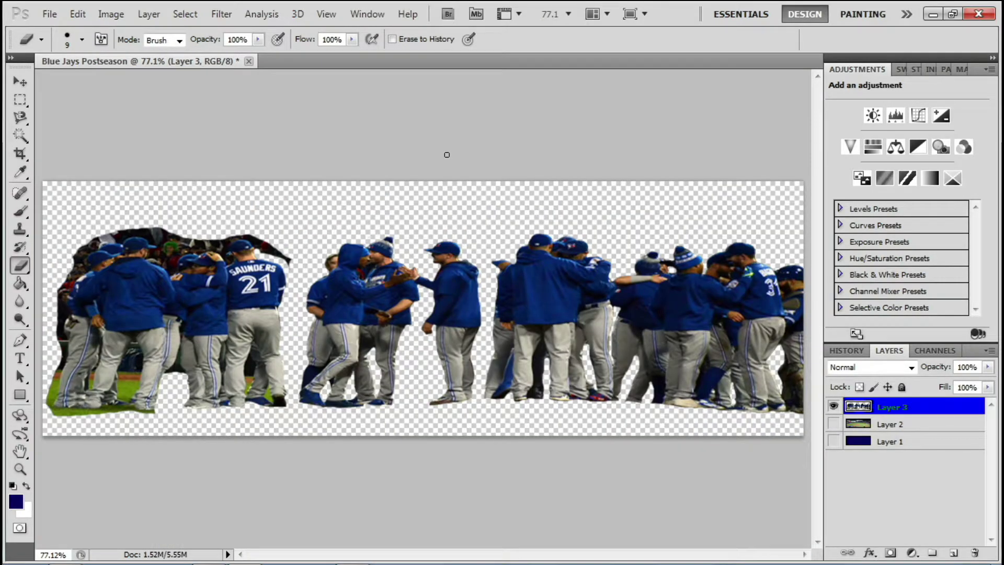
Zoom in on the legs and erase the dark strip between the pant legs.
{"action": "key", "text": "z"}
{"action": "mouse_move", "coordinate": [229, 363]}
{"action": "left_mouse_down"}
{"action": "mouse_move", "coordinate": [273, 347]}
{"action": "mouse_move", "coordinate": [350, 388]}
{"action": "mouse_move", "coordinate": [386, 376]}
{"action": "left_mouse_up"}
{"action": "key", "text": "w"}
{"action": "key", "text": "e"}
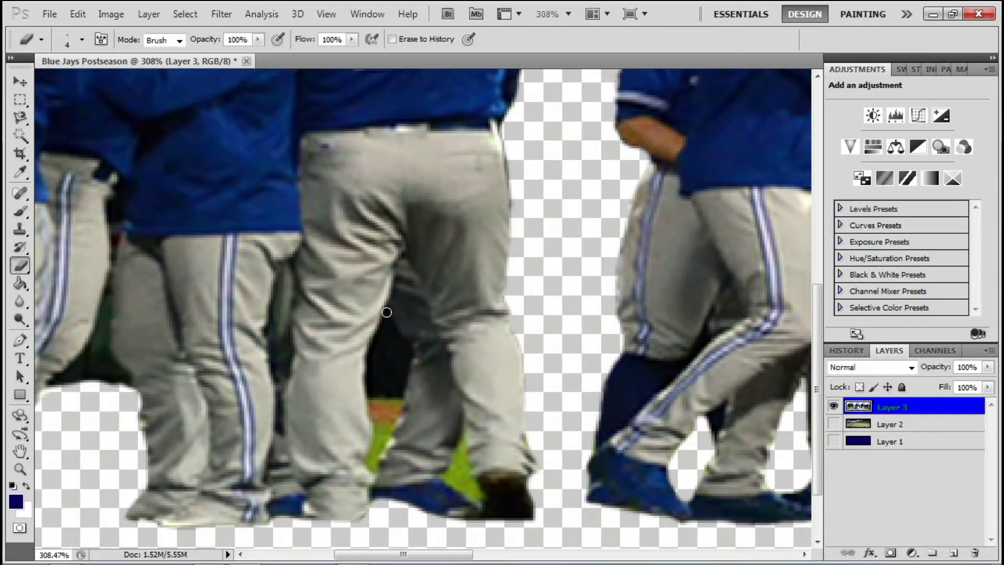
{"action": "mouse_move", "coordinate": [387, 312]}
{"action": "left_mouse_down"}
{"action": "mouse_move", "coordinate": [403, 371]}
{"action": "mouse_move", "coordinate": [369, 462]}
{"action": "left_mouse_up"}
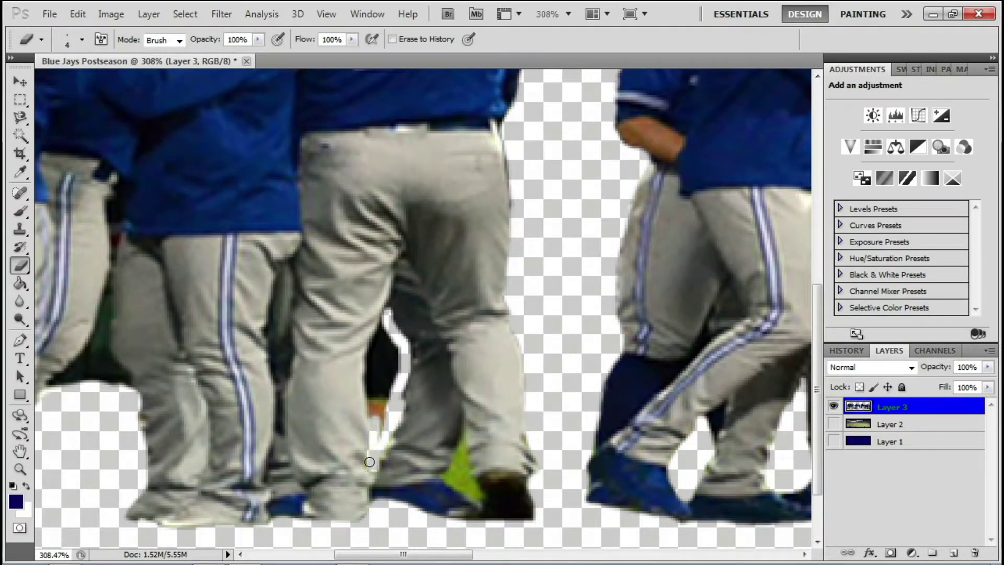
{"action": "mouse_move", "coordinate": [382, 427]}
{"action": "left_mouse_down"}
{"action": "mouse_move", "coordinate": [384, 321]}
{"action": "mouse_move", "coordinate": [386, 393]}
{"action": "left_mouse_up"}
{"action": "mouse_move", "coordinate": [393, 344]}
{"action": "left_mouse_down"}
{"action": "mouse_move", "coordinate": [393, 400]}
{"action": "mouse_move", "coordinate": [376, 419]}
{"action": "mouse_move", "coordinate": [372, 460]}
{"action": "left_mouse_up"}
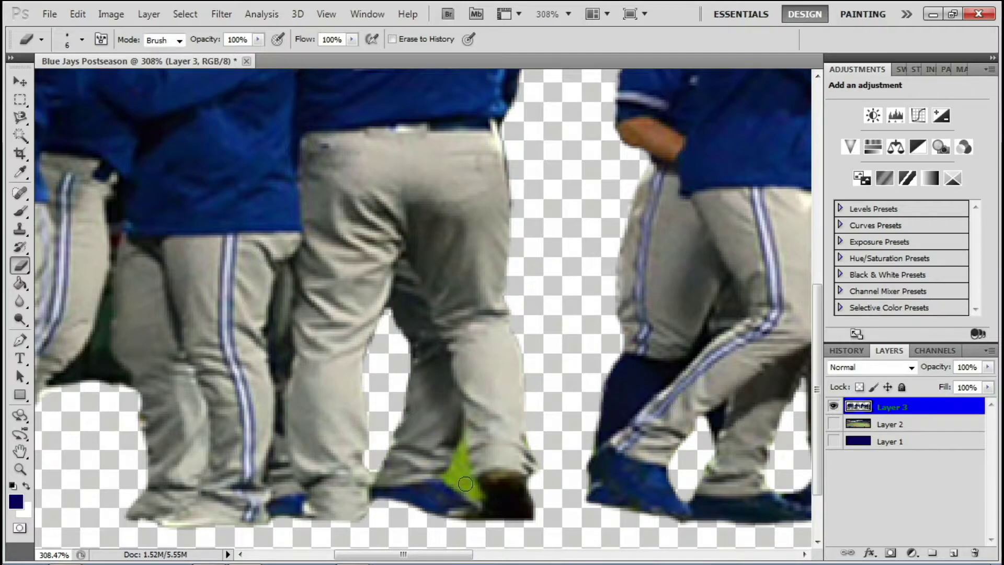
Erase the grass beside the shoe and the background along the next pant leg's left edge.
{"action": "left_click_drag", "start_coordinate": [460, 490], "coordinate": [461, 442]}
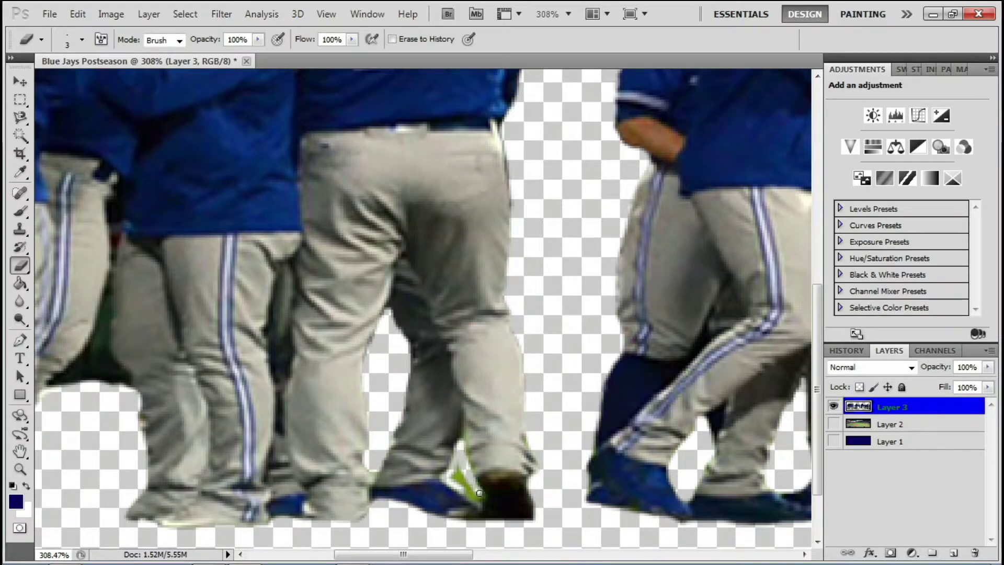
{"action": "mouse_move", "coordinate": [474, 493]}
{"action": "left_mouse_down"}
{"action": "mouse_move", "coordinate": [455, 473]}
{"action": "mouse_move", "coordinate": [456, 444]}
{"action": "left_mouse_up"}
{"action": "key", "text": "h"}
{"action": "left_click_drag", "start_coordinate": [302, 411], "coordinate": [587, 269]}
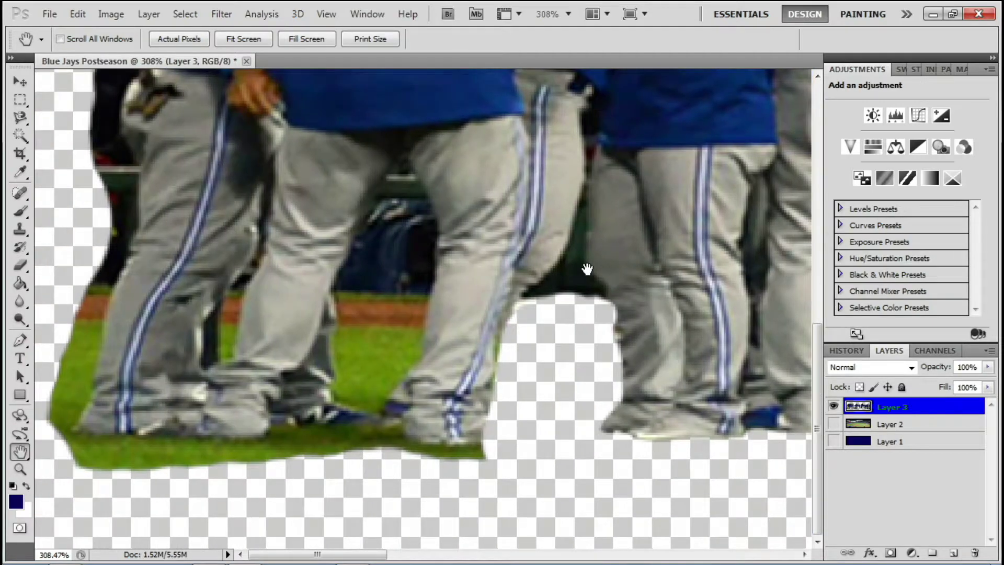
{"action": "key", "text": "e"}
{"action": "mouse_move", "coordinate": [404, 171]}
{"action": "left_mouse_down"}
{"action": "mouse_move", "coordinate": [344, 359]}
{"action": "mouse_move", "coordinate": [397, 181]}
{"action": "mouse_move", "coordinate": [350, 326]}
{"action": "mouse_move", "coordinate": [373, 314]}
{"action": "left_mouse_up"}
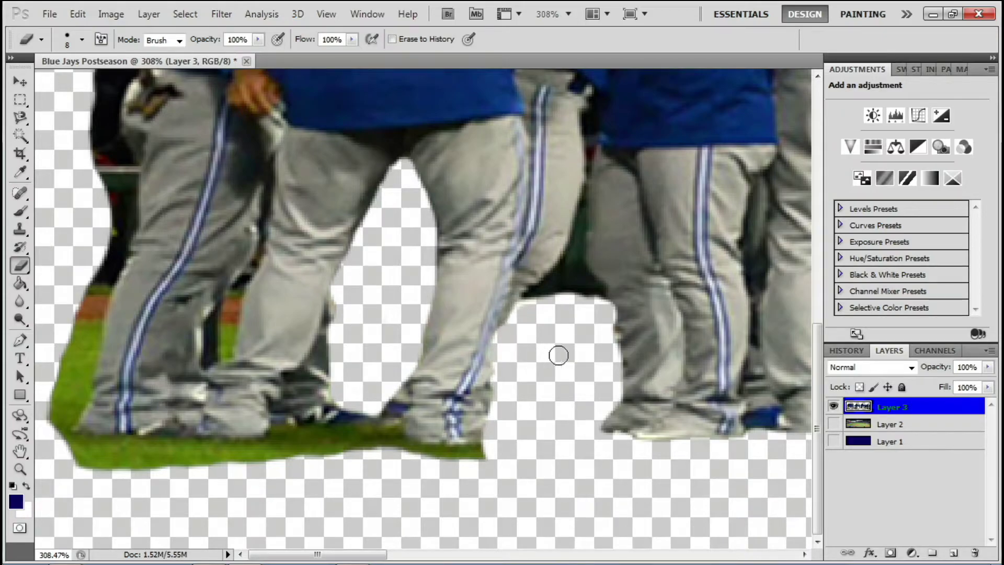
Erase the background between the legs, along the leg's right edge and around the shoes.
{"action": "left_click_drag", "start_coordinate": [559, 355], "coordinate": [428, 486]}
{"action": "mouse_move", "coordinate": [392, 440]}
{"action": "left_mouse_down"}
{"action": "mouse_move", "coordinate": [458, 421]}
{"action": "mouse_move", "coordinate": [423, 426]}
{"action": "left_mouse_up"}
{"action": "mouse_move", "coordinate": [453, 260]}
{"action": "left_mouse_down"}
{"action": "mouse_move", "coordinate": [444, 338]}
{"action": "mouse_move", "coordinate": [396, 424]}
{"action": "left_mouse_up"}
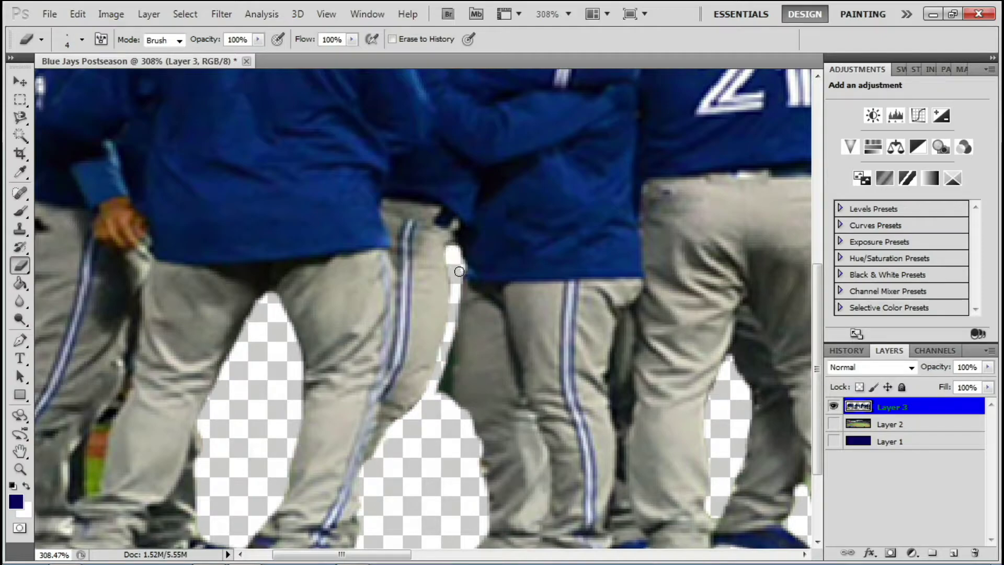
{"action": "mouse_move", "coordinate": [459, 271]}
{"action": "left_mouse_down"}
{"action": "mouse_move", "coordinate": [442, 410]}
{"action": "mouse_move", "coordinate": [455, 382]}
{"action": "left_mouse_up"}
{"action": "mouse_move", "coordinate": [452, 322]}
{"action": "left_mouse_down"}
{"action": "mouse_move", "coordinate": [458, 389]}
{"action": "mouse_move", "coordinate": [442, 348]}
{"action": "left_mouse_up"}
{"action": "left_click_drag", "start_coordinate": [421, 464], "coordinate": [552, 325]}
{"action": "key", "text": "d"}
{"action": "mouse_move", "coordinate": [366, 437]}
{"action": "left_mouse_down"}
{"action": "mouse_move", "coordinate": [496, 444]}
{"action": "mouse_move", "coordinate": [225, 447]}
{"action": "mouse_move", "coordinate": [303, 434]}
{"action": "mouse_move", "coordinate": [329, 449]}
{"action": "mouse_move", "coordinate": [269, 455]}
{"action": "left_mouse_up"}
Erase the grass and dark strips beside the far-left players' legs and feet.
{"action": "left_click_drag", "start_coordinate": [116, 258], "coordinate": [95, 327]}
{"action": "mouse_move", "coordinate": [61, 430]}
{"action": "left_mouse_down"}
{"action": "mouse_move", "coordinate": [215, 455]}
{"action": "mouse_move", "coordinate": [126, 462]}
{"action": "mouse_move", "coordinate": [151, 455]}
{"action": "mouse_move", "coordinate": [67, 443]}
{"action": "left_mouse_up"}
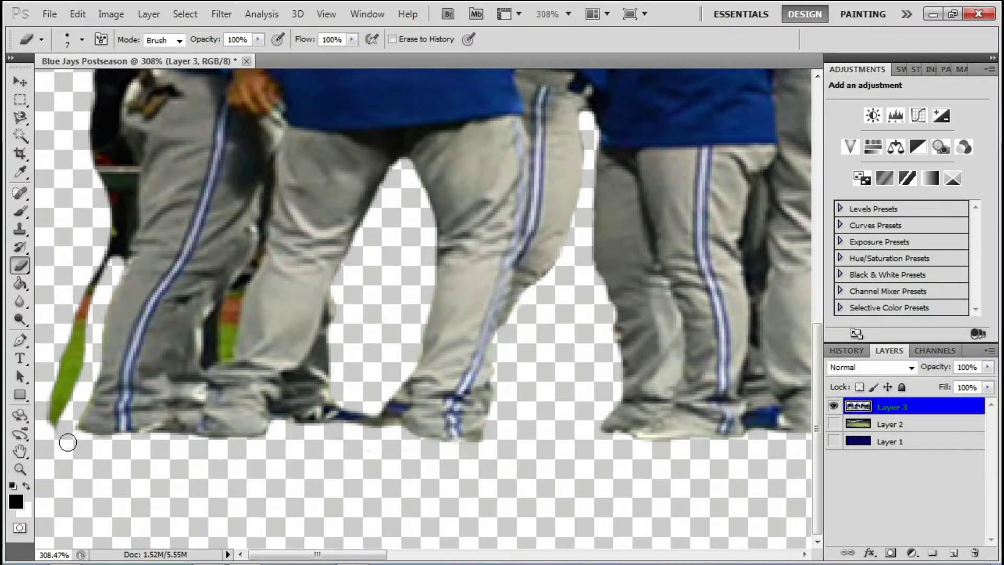
{"action": "mouse_move", "coordinate": [124, 140]}
{"action": "left_mouse_down"}
{"action": "mouse_move", "coordinate": [119, 126]}
{"action": "mouse_move", "coordinate": [128, 204]}
{"action": "mouse_move", "coordinate": [63, 350]}
{"action": "mouse_move", "coordinate": [69, 401]}
{"action": "left_mouse_up"}
{"action": "mouse_move", "coordinate": [225, 350]}
{"action": "left_mouse_down"}
{"action": "mouse_move", "coordinate": [231, 298]}
{"action": "mouse_move", "coordinate": [228, 345]}
{"action": "left_mouse_up"}
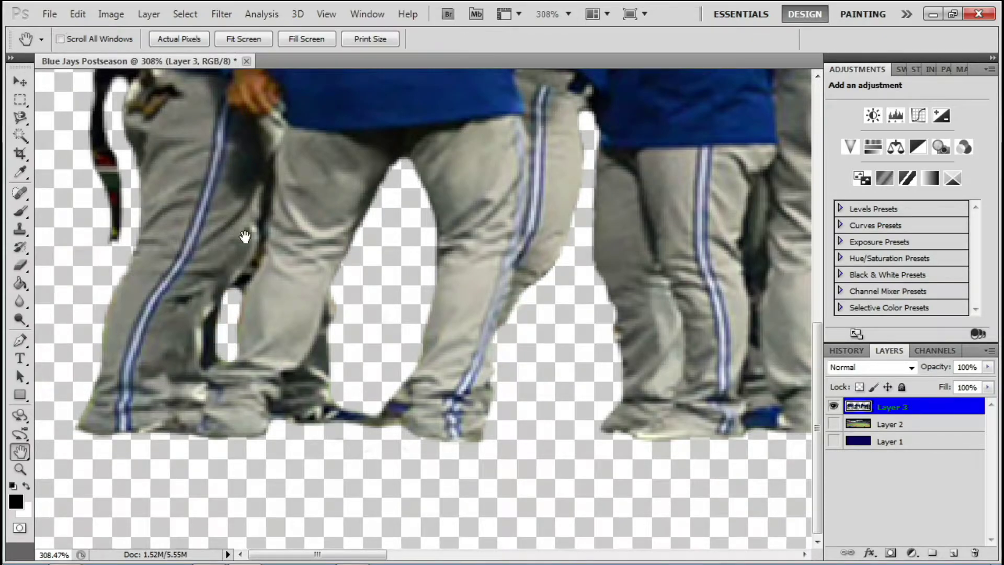
{"action": "left_click_drag", "start_coordinate": [280, 307], "coordinate": [280, 522]}
{"action": "mouse_move", "coordinate": [180, 111]}
{"action": "left_mouse_down"}
{"action": "mouse_move", "coordinate": [142, 168]}
{"action": "mouse_move", "coordinate": [123, 238]}
{"action": "mouse_move", "coordinate": [134, 277]}
{"action": "mouse_move", "coordinate": [112, 307]}
{"action": "left_mouse_up"}
{"action": "key", "text": "bracketright"}
{"action": "key", "text": "bracketright"}
{"action": "key", "text": "bracketright"}
Erase the dark strip left of the player and the edge beside the caps, undoing one stroke.
{"action": "left_click_drag", "start_coordinate": [110, 149], "coordinate": [99, 438]}
{"action": "left_click_drag", "start_coordinate": [136, 131], "coordinate": [105, 398]}
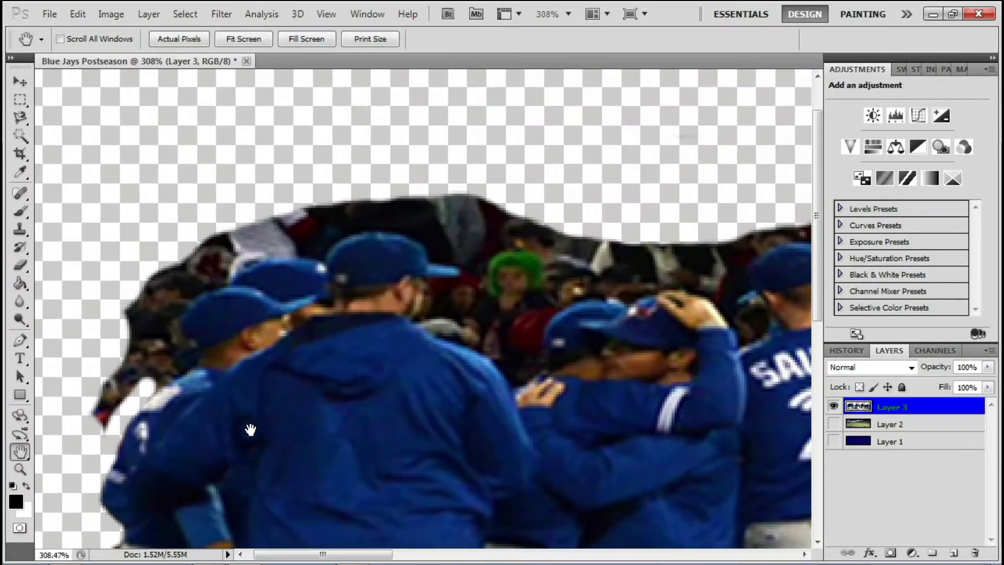
{"action": "mouse_move", "coordinate": [224, 240]}
{"action": "left_mouse_down"}
{"action": "mouse_move", "coordinate": [148, 318]}
{"action": "mouse_move", "coordinate": [148, 375]}
{"action": "mouse_move", "coordinate": [94, 419]}
{"action": "left_mouse_up"}
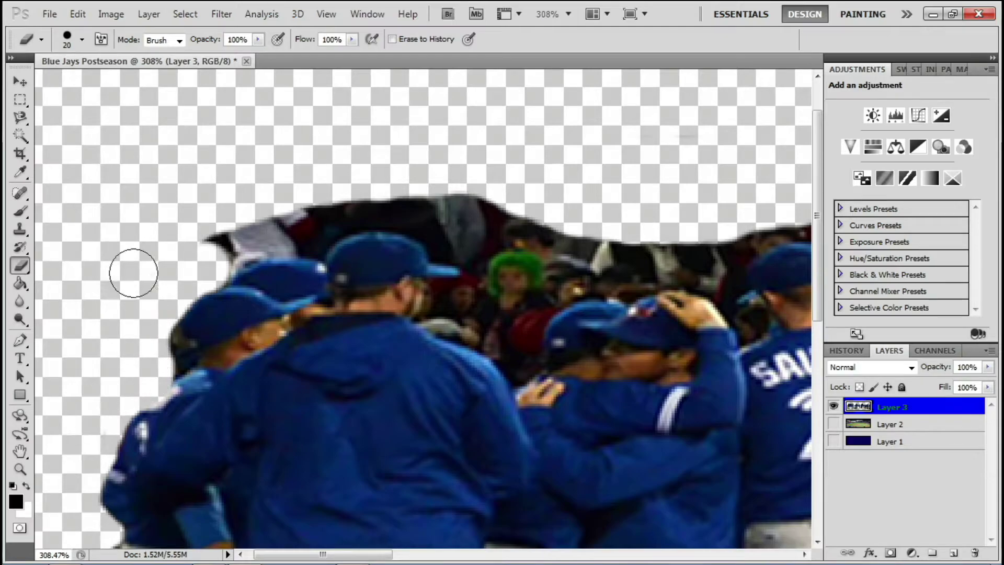
{"action": "key", "text": "bracketleft"}
{"action": "key", "text": "bracketleft"}
{"action": "key", "text": "bracketleft"}
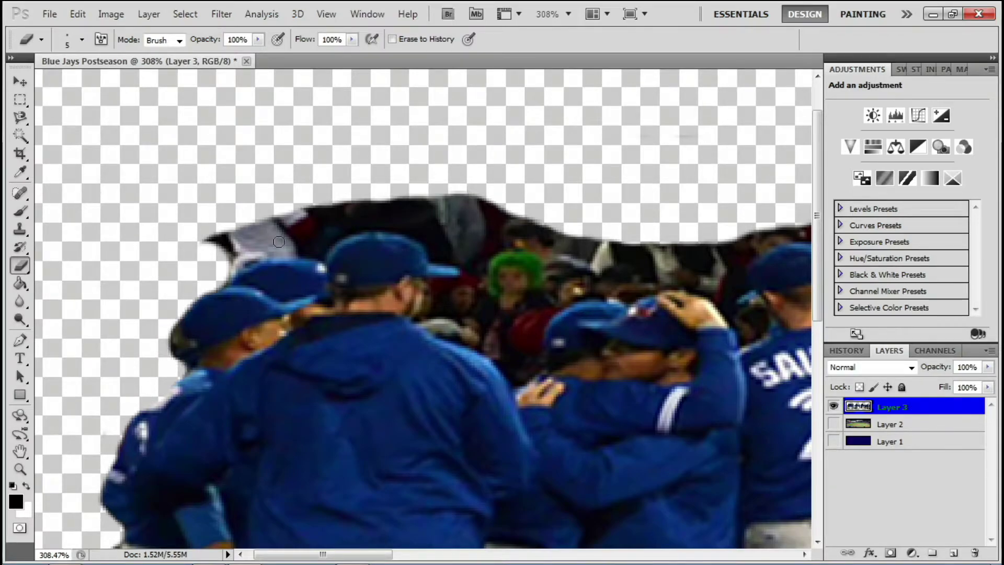
{"action": "mouse_move", "coordinate": [217, 280]}
{"action": "left_mouse_down"}
{"action": "mouse_move", "coordinate": [257, 256]}
{"action": "mouse_move", "coordinate": [384, 222]}
{"action": "mouse_move", "coordinate": [427, 244]}
{"action": "mouse_move", "coordinate": [187, 286]}
{"action": "mouse_move", "coordinate": [303, 235]}
{"action": "mouse_move", "coordinate": [241, 227]}
{"action": "left_mouse_up"}
{"action": "key", "text": "ctrl+z"}
Erase the pixels around the left player's cap down to the red shirt.
{"action": "key", "text": "space"}
{"action": "left_click_drag", "start_coordinate": [468, 358], "coordinate": [266, 314]}
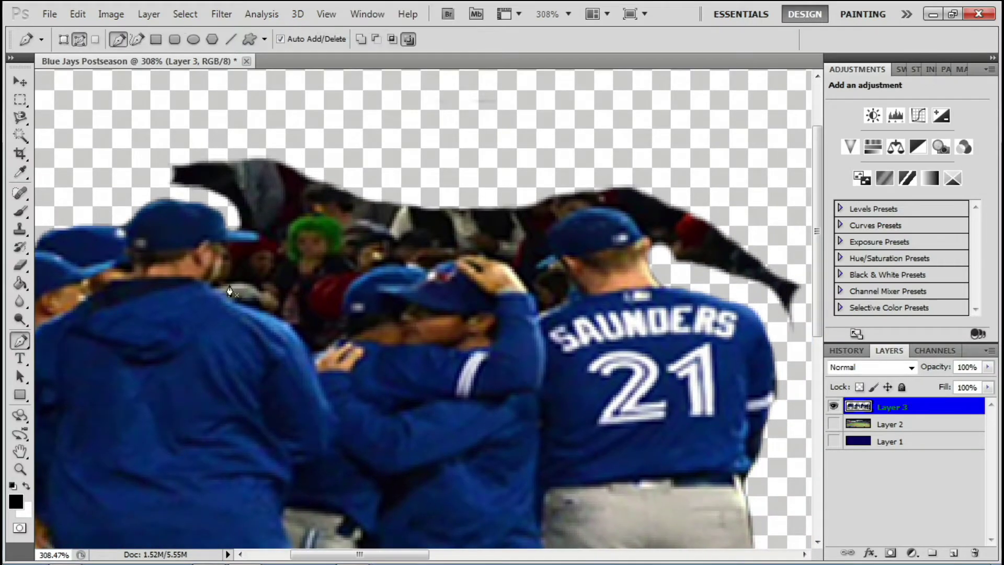
{"action": "left_click_drag", "start_coordinate": [230, 286], "coordinate": [240, 228]}
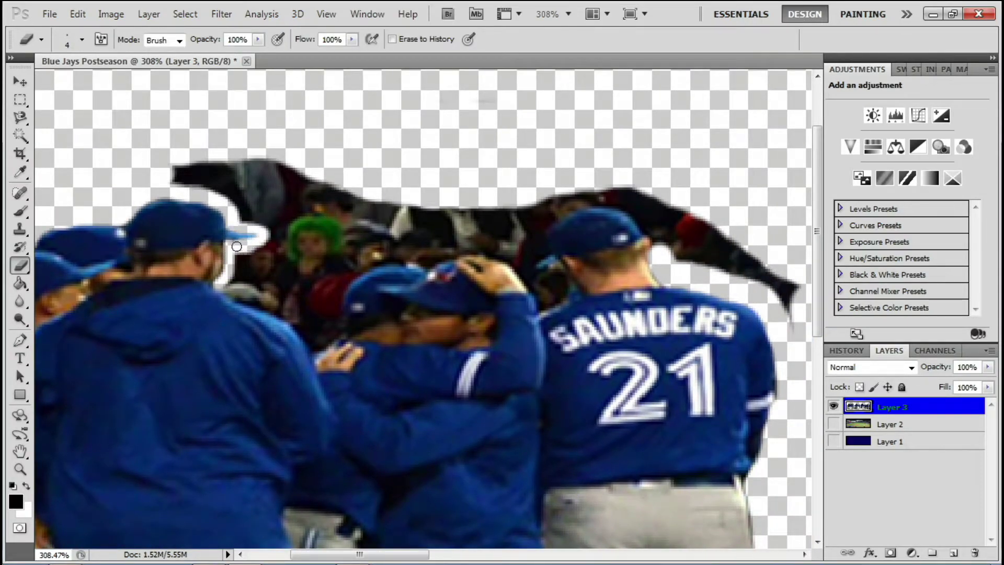
{"action": "mouse_move", "coordinate": [243, 258]}
{"action": "left_mouse_down"}
{"action": "mouse_move", "coordinate": [337, 290]}
{"action": "mouse_move", "coordinate": [413, 249]}
{"action": "mouse_move", "coordinate": [497, 246]}
{"action": "mouse_move", "coordinate": [544, 303]}
{"action": "mouse_move", "coordinate": [564, 298]}
{"action": "mouse_move", "coordinate": [549, 269]}
{"action": "mouse_move", "coordinate": [559, 290]}
{"action": "left_mouse_up"}
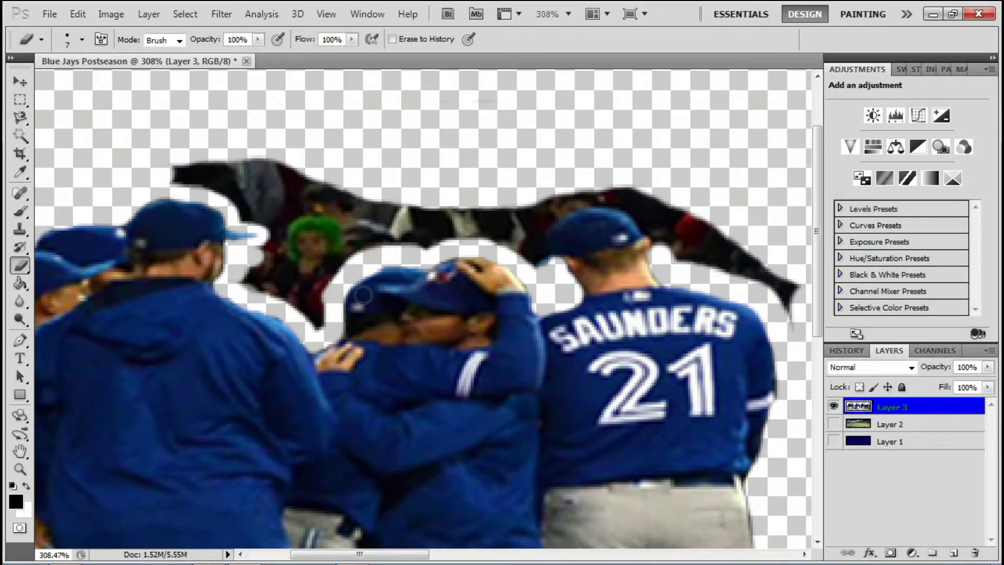
{"action": "left_click_drag", "start_coordinate": [238, 287], "coordinate": [261, 230]}
With a larger brush, erase the remaining top-left crowd strip and fit the banner.
{"action": "key", "text": "bracketright"}
{"action": "key", "text": "bracketright"}
{"action": "key", "text": "bracketright"}
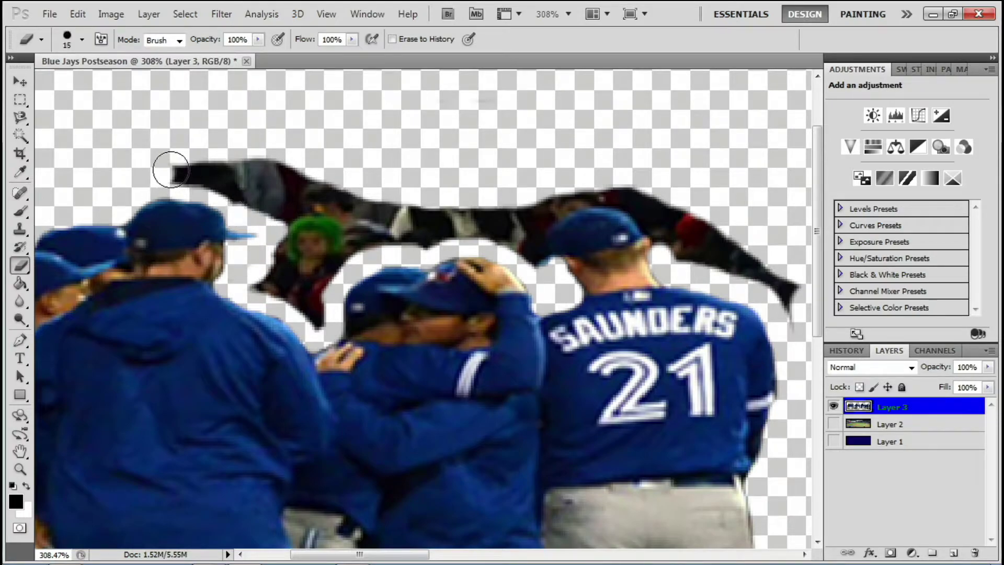
{"action": "mouse_move", "coordinate": [168, 162]}
{"action": "left_mouse_down"}
{"action": "mouse_move", "coordinate": [296, 230]}
{"action": "mouse_move", "coordinate": [258, 276]}
{"action": "mouse_move", "coordinate": [314, 264]}
{"action": "mouse_move", "coordinate": [377, 187]}
{"action": "mouse_move", "coordinate": [231, 151]}
{"action": "mouse_move", "coordinate": [430, 240]}
{"action": "mouse_move", "coordinate": [523, 247]}
{"action": "mouse_move", "coordinate": [522, 205]}
{"action": "mouse_move", "coordinate": [406, 213]}
{"action": "mouse_move", "coordinate": [579, 193]}
{"action": "mouse_move", "coordinate": [647, 213]}
{"action": "mouse_move", "coordinate": [780, 296]}
{"action": "mouse_move", "coordinate": [645, 179]}
{"action": "left_mouse_up"}
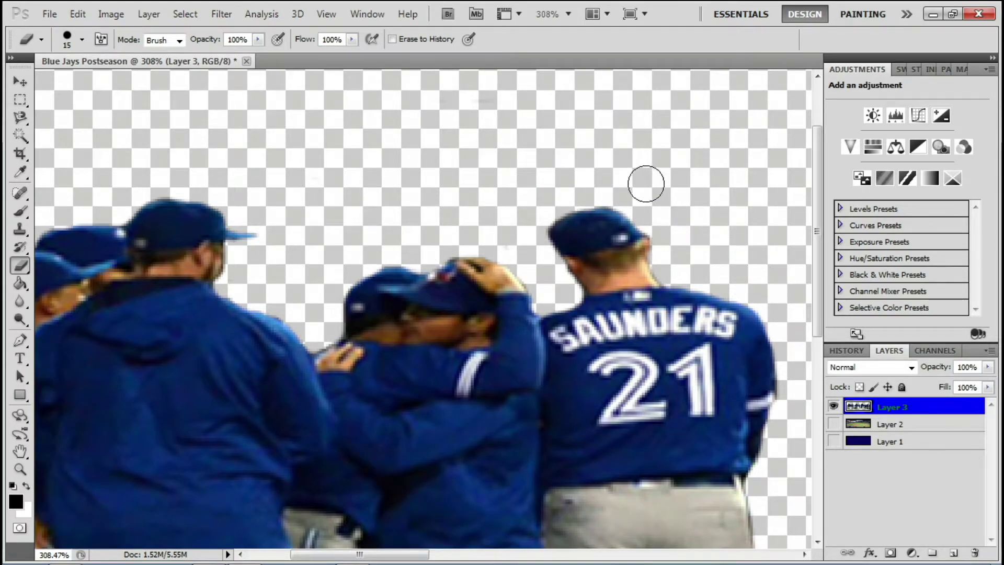
{"action": "key", "text": "h"}
{"action": "left_click_drag", "start_coordinate": [725, 354], "coordinate": [466, 287]}
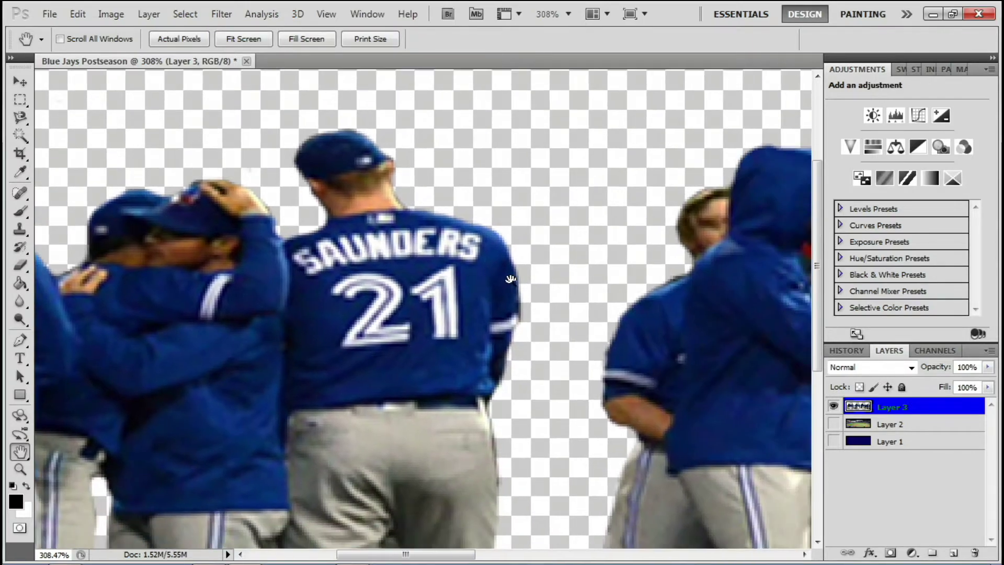
{"action": "key", "text": "ctrl+0"}
Show the stadium and blue layers and set the players layer to 30% opacity.
{"action": "key", "text": "v"}
{"action": "left_click", "coordinate": [834, 424]}
{"action": "left_click", "coordinate": [833, 441]}
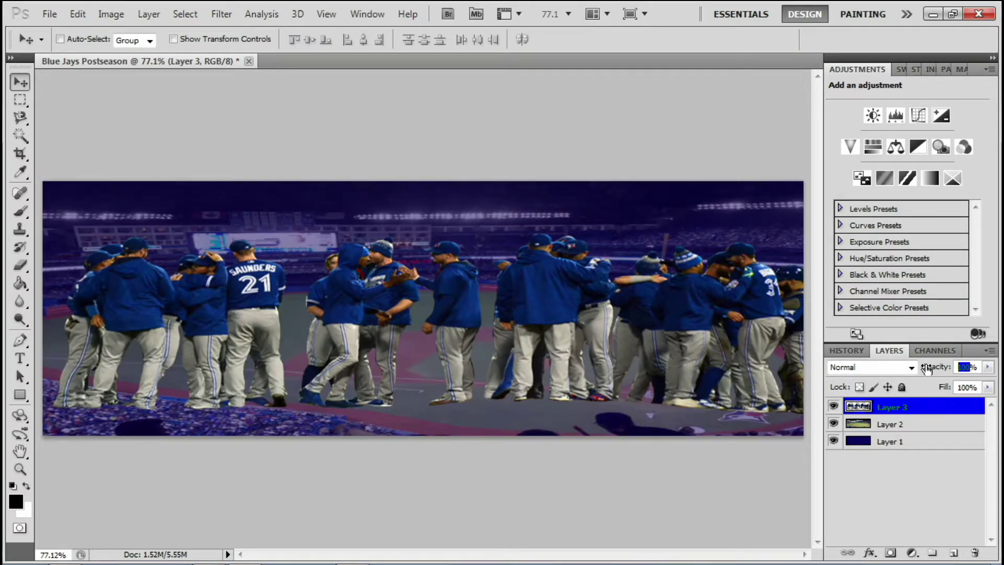
{"action": "type", "text": "30"}
{"action": "key", "text": "Return"}
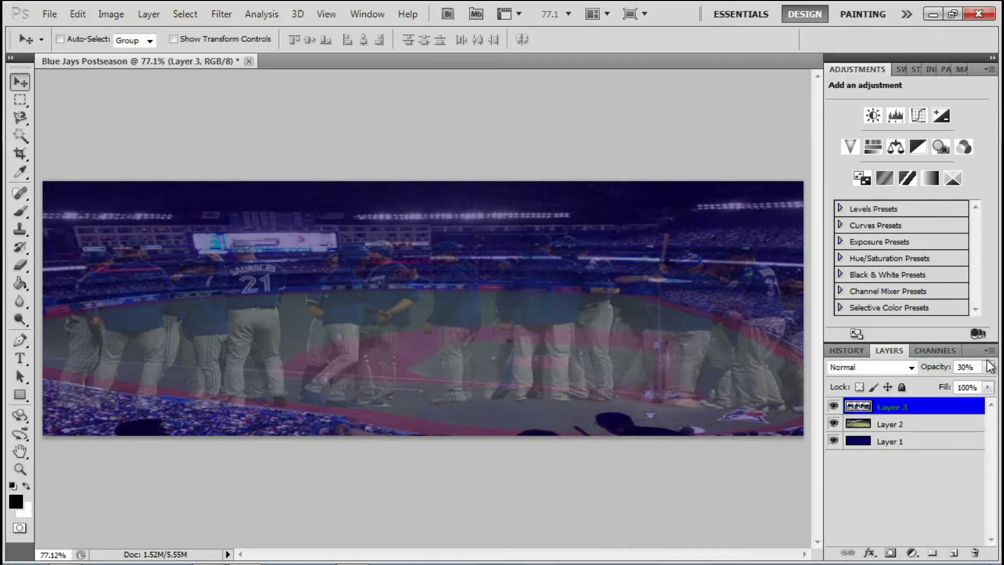
Move the faded players lower on the banner and zoom out to see the canvas.
{"action": "left_click_drag", "start_coordinate": [542, 313], "coordinate": [522, 344]}
{"action": "key", "text": "ctrl+t"}
{"action": "key", "text": "Return"}
{"action": "key", "text": "z"}
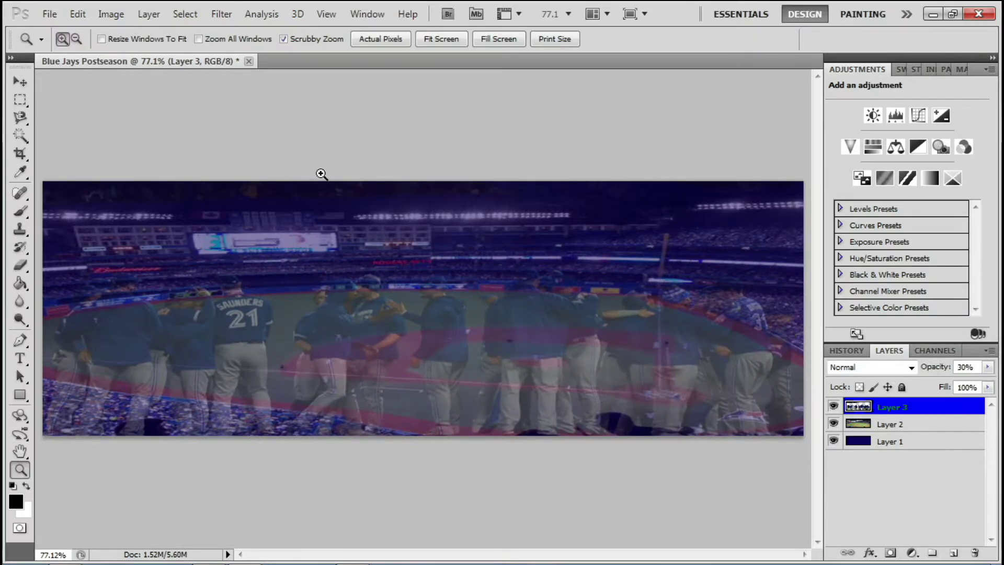
{"action": "left_click_drag", "start_coordinate": [321, 174], "coordinate": [296, 195]}
{"action": "key", "text": "ctrl+t"}
{"action": "key", "text": "Return"}
Select the lower band of the players layer and browse the Image menu.
{"action": "key", "text": "m"}
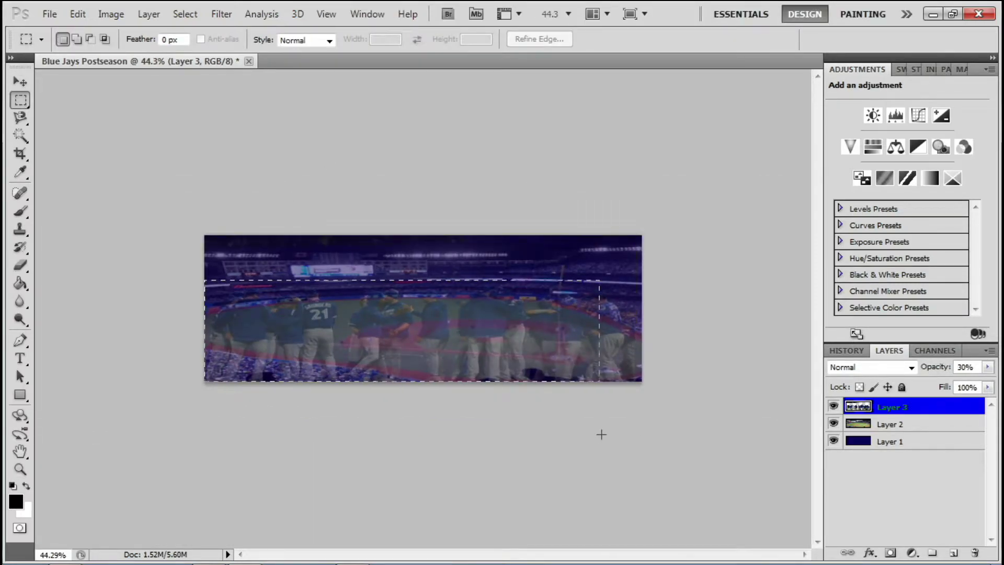
{"action": "left_click_drag", "start_coordinate": [601, 434], "coordinate": [649, 434]}
{"action": "left_click", "coordinate": [111, 14]}
{"action": "key", "text": "Escape"}
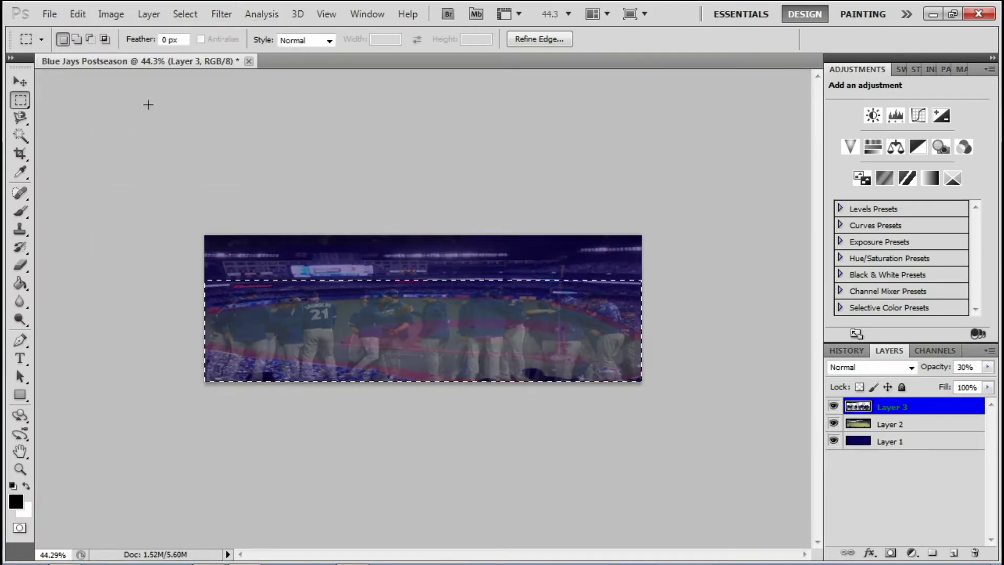
{"action": "left_click", "coordinate": [109, 14]}
{"action": "left_click", "coordinate": [478, 186]}
Stretch the selected players taller, then undo the stretch.
{"action": "key", "text": "ctrl+t"}
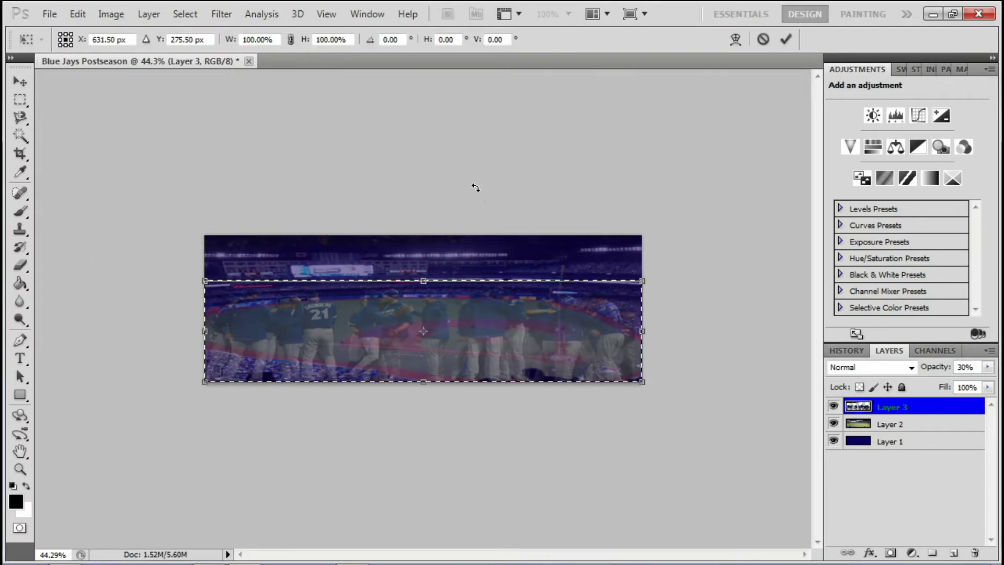
{"action": "left_click_drag", "start_coordinate": [423, 280], "coordinate": [417, 235]}
{"action": "key", "text": "Return"}
{"action": "key", "text": "ctrl+d"}
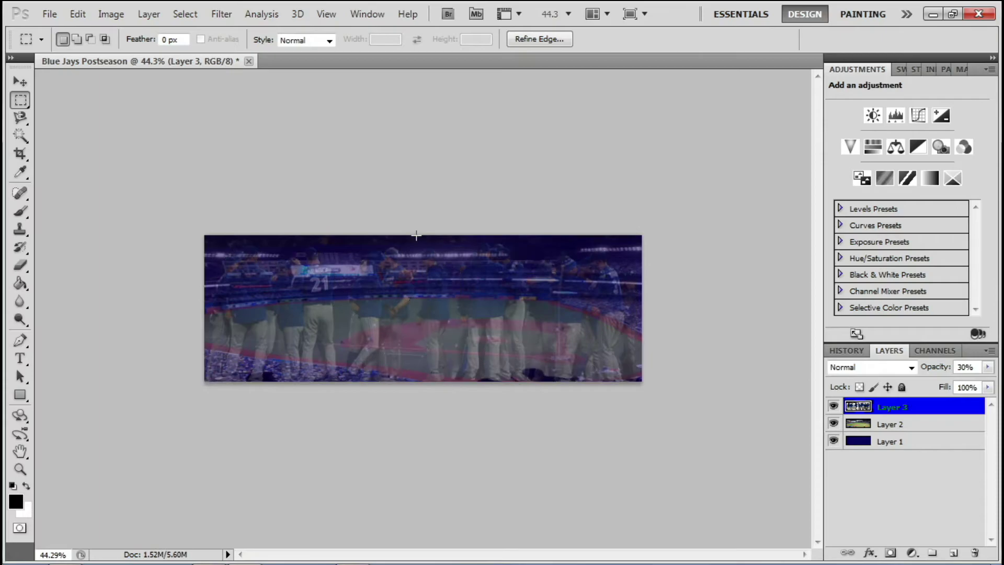
{"action": "key", "text": "ctrl+0"}
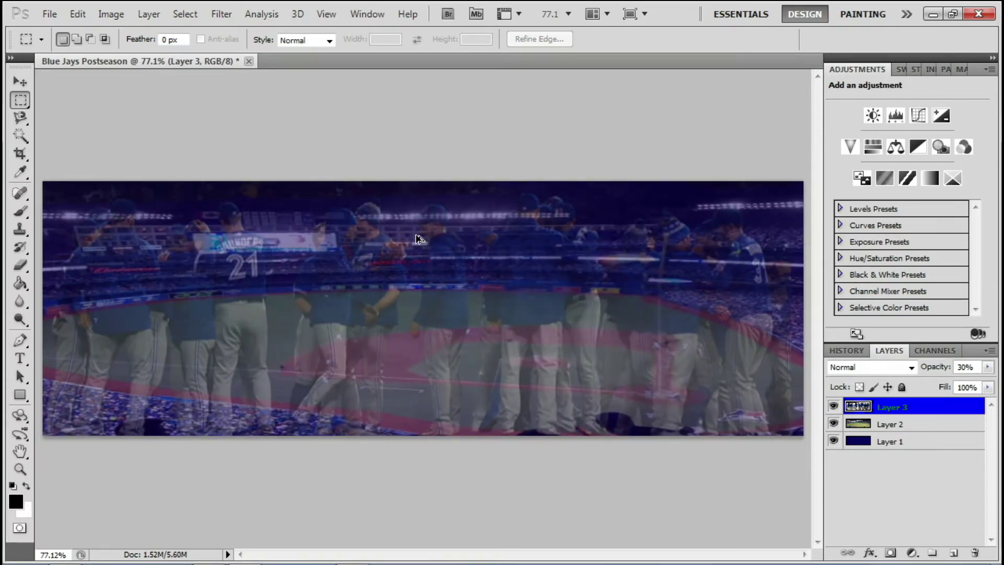
{"action": "key", "text": "ctrl+alt+z"}
{"action": "key", "text": "ctrl+alt+z"}
Align the faded players over the stadium photo, shifting them about 48 px left.
{"action": "key", "text": "v"}
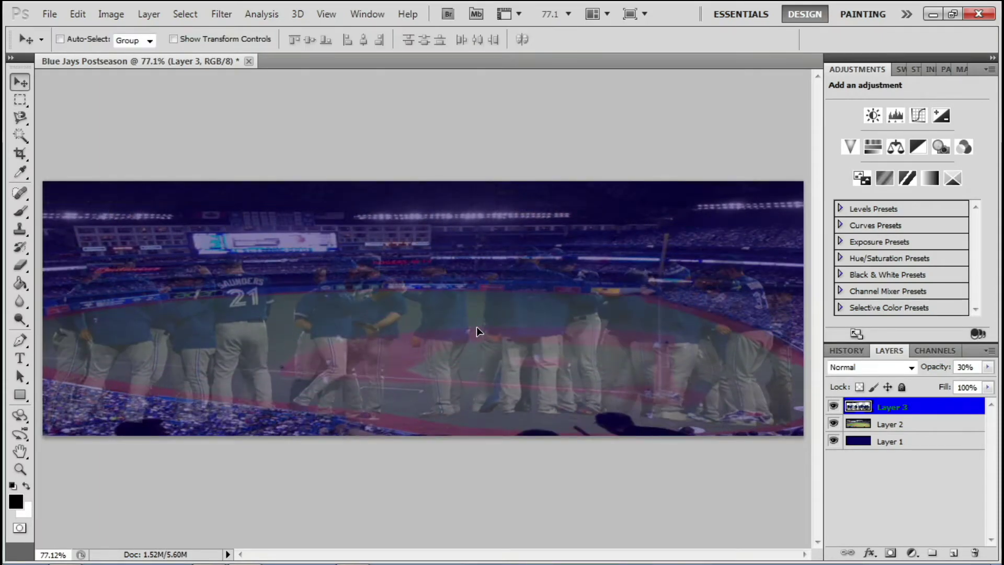
{"action": "left_click_drag", "start_coordinate": [476, 330], "coordinate": [567, 341]}
{"action": "key", "text": "ctrl+t"}
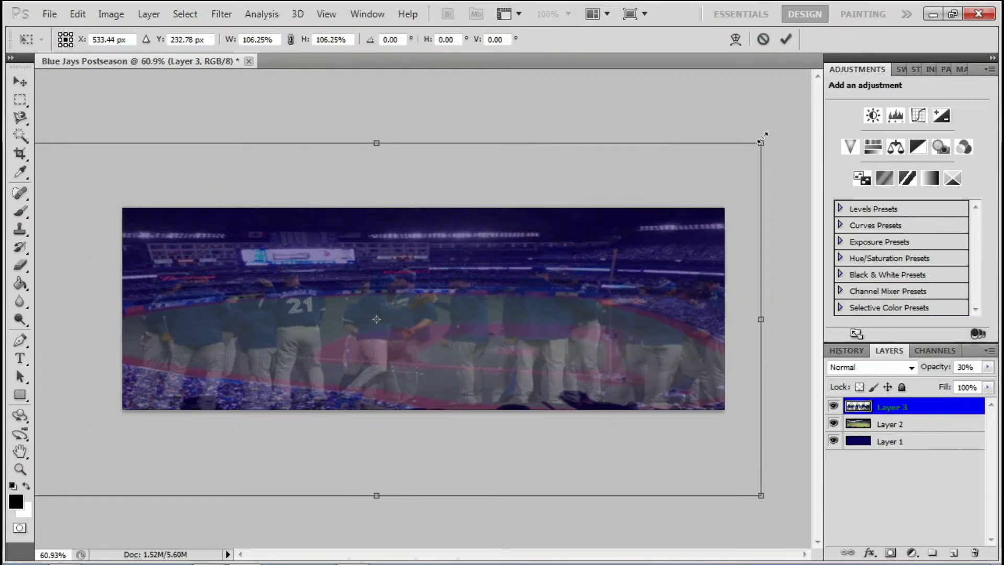
{"action": "key", "text": "Return"}
{"action": "left_click_drag", "start_coordinate": [599, 262], "coordinate": [587, 259]}
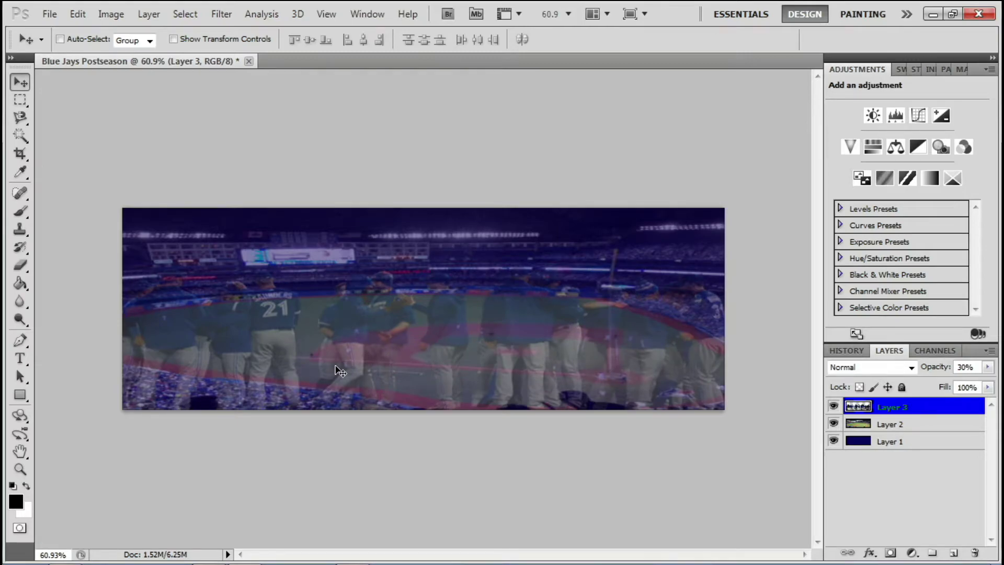
{"action": "key", "text": "ctrl+plus"}
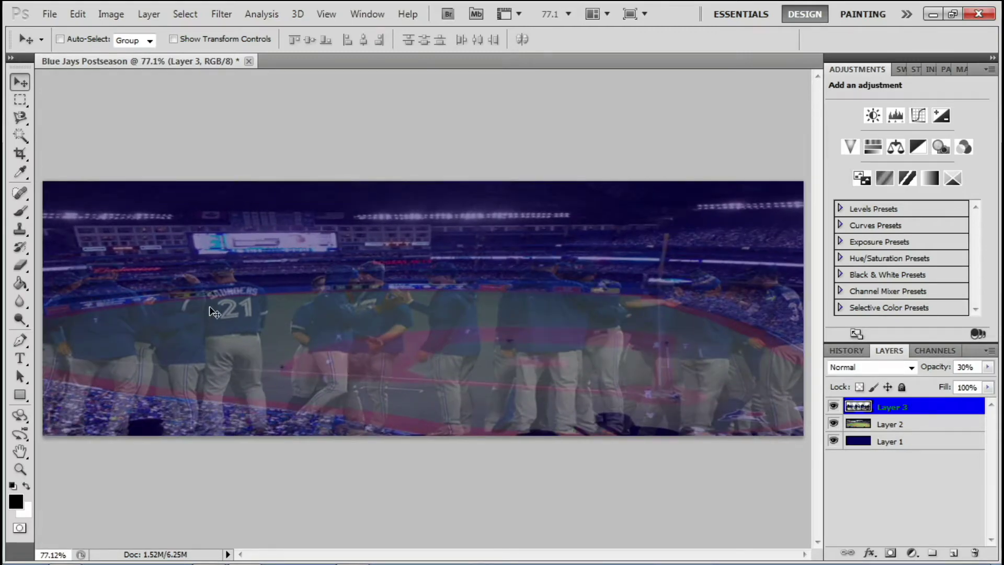
Open the 2016 postseason logo image as a second document.
{"action": "left_click", "coordinate": [20, 301]}
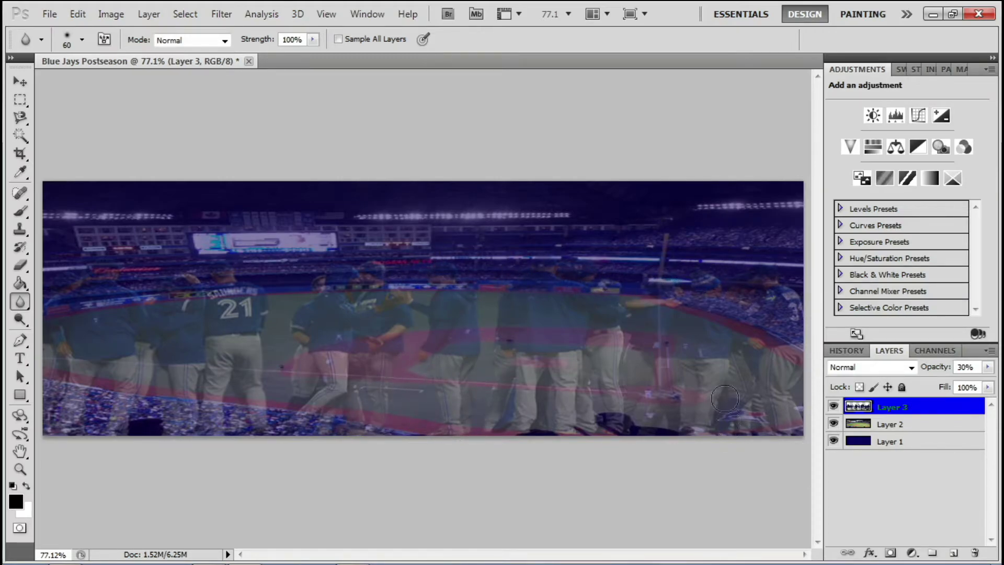
{"action": "key", "text": "v"}
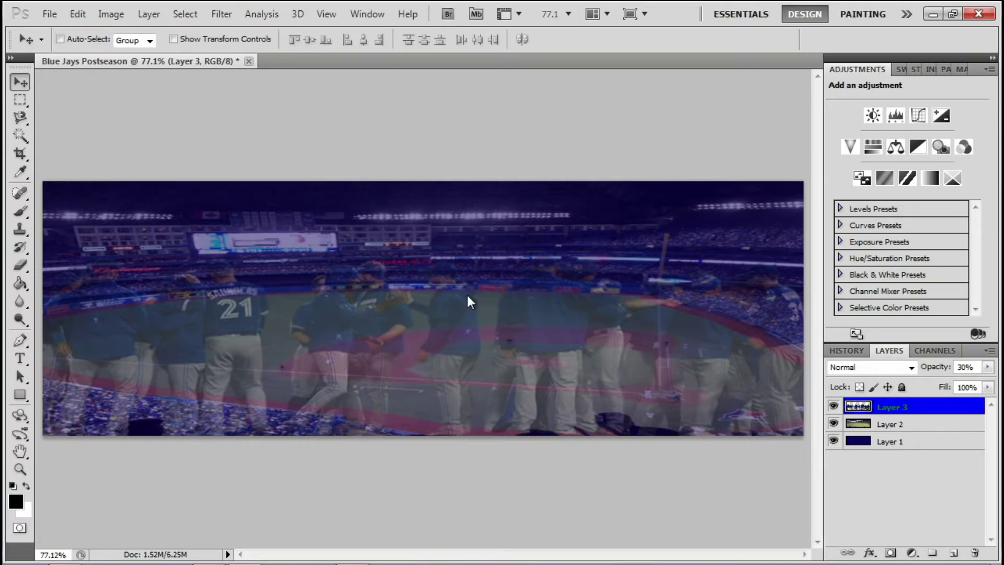
{"action": "key", "text": "ctrl+o"}
Open the 2016 postseason logo, duplicate its background layer and delete the white background.
{"action": "double_click", "coordinate": [269, 134]}
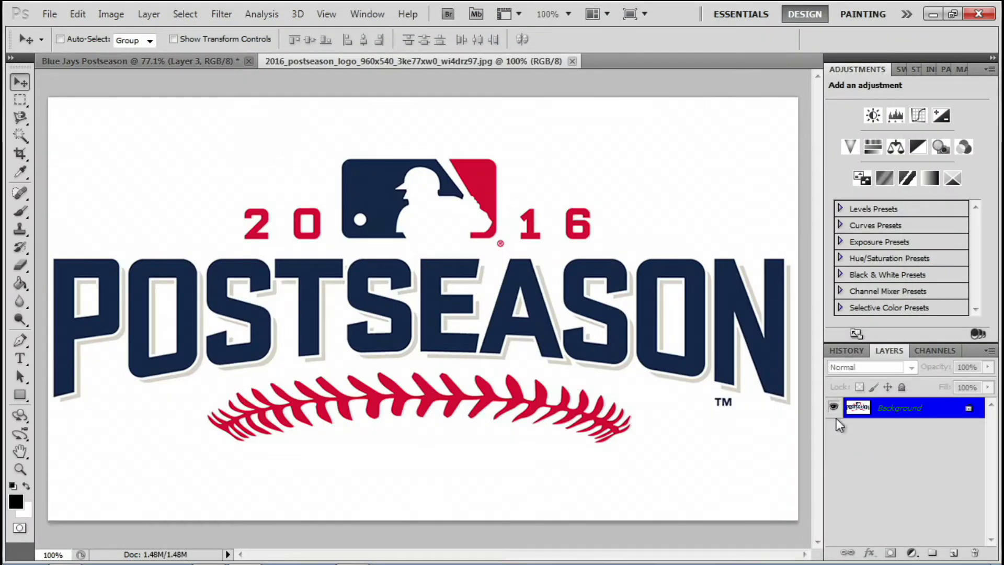
{"action": "right_click", "coordinate": [836, 418]}
{"action": "left_click", "coordinate": [867, 440]}
{"action": "left_click_drag", "start_coordinate": [858, 428], "coordinate": [976, 553]}
{"action": "key", "text": "w"}
{"action": "left_click", "coordinate": [682, 460]}
{"action": "key", "text": "Delete"}
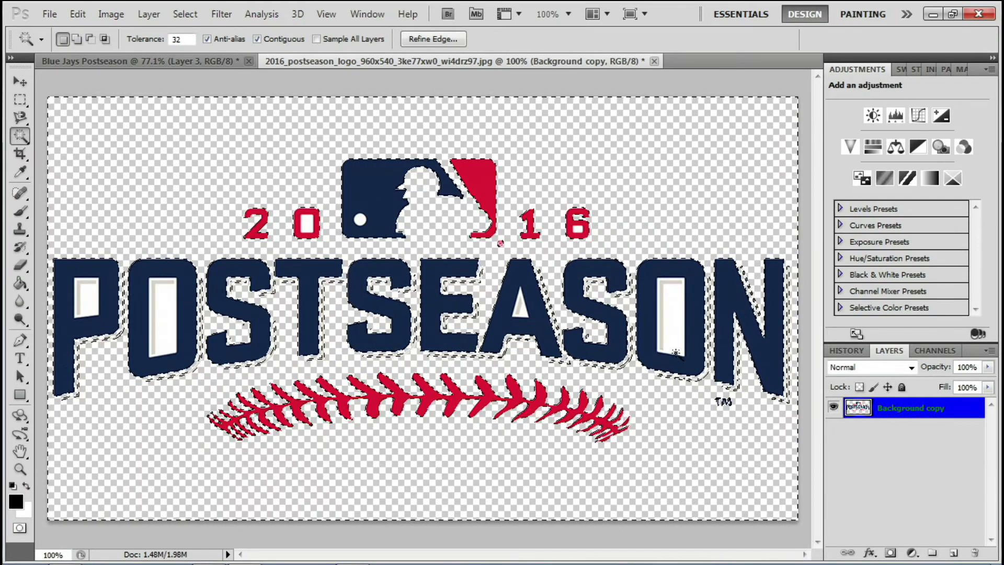
Delete the white inside both O's, the P and the red 0 of the logo.
{"action": "left_click", "coordinate": [677, 353]}
{"action": "key", "text": "Delete"}
{"action": "left_click", "coordinate": [163, 324]}
{"action": "key", "text": "Delete"}
{"action": "left_click", "coordinate": [86, 297]}
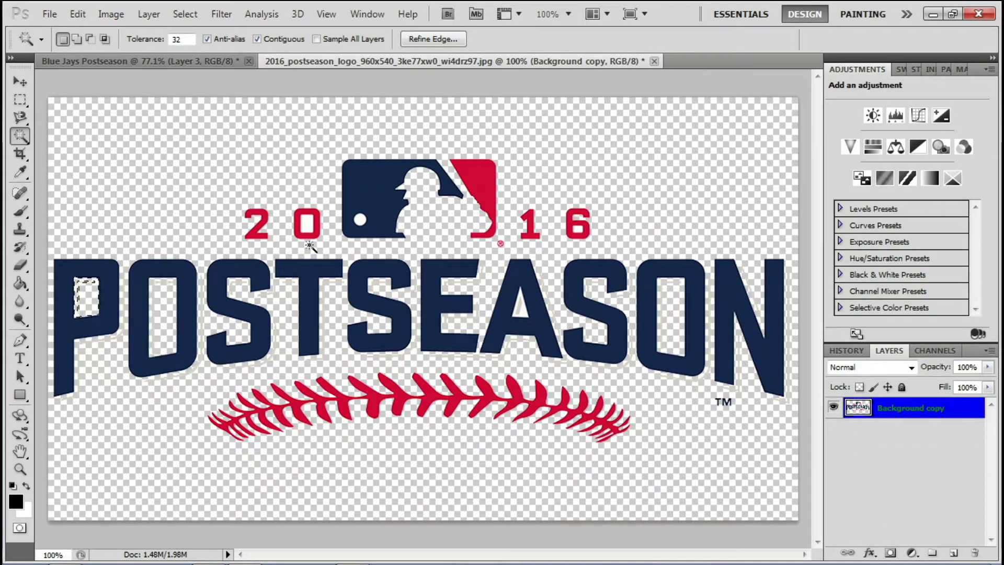
{"action": "key", "text": "Delete"}
{"action": "left_click", "coordinate": [307, 224]}
{"action": "key", "text": "Delete"}
Copy the cleaned logo, close its file without saving, and paste it into the banner as Layer 4.
{"action": "key", "text": "ctrl+a"}
{"action": "key", "text": "ctrl+c"}
{"action": "key", "text": "ctrl+w"}
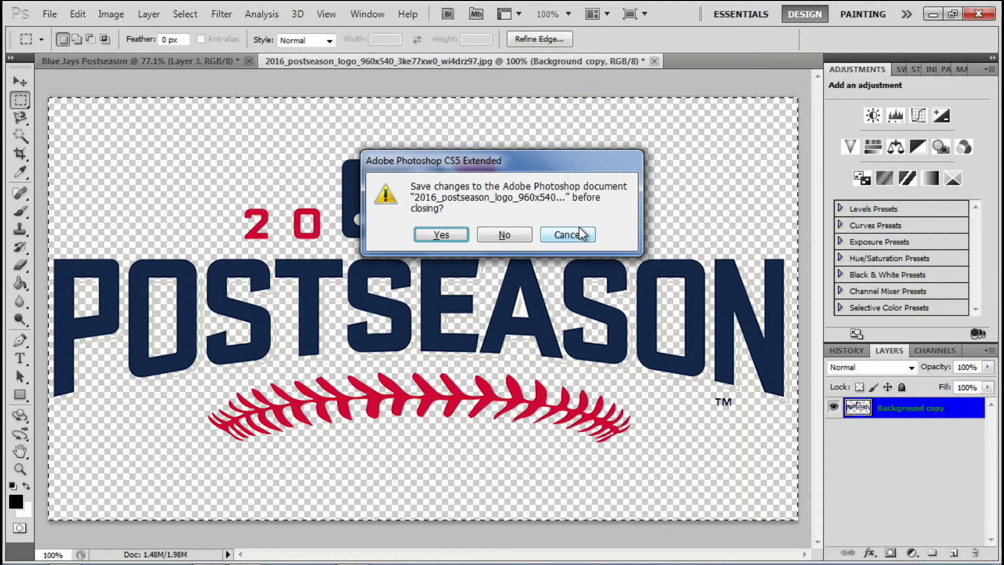
{"action": "left_click", "coordinate": [506, 234]}
{"action": "key", "text": "ctrl+v"}
Scale the postseason logo down to fit and centre it above the players.
{"action": "key", "text": "z"}
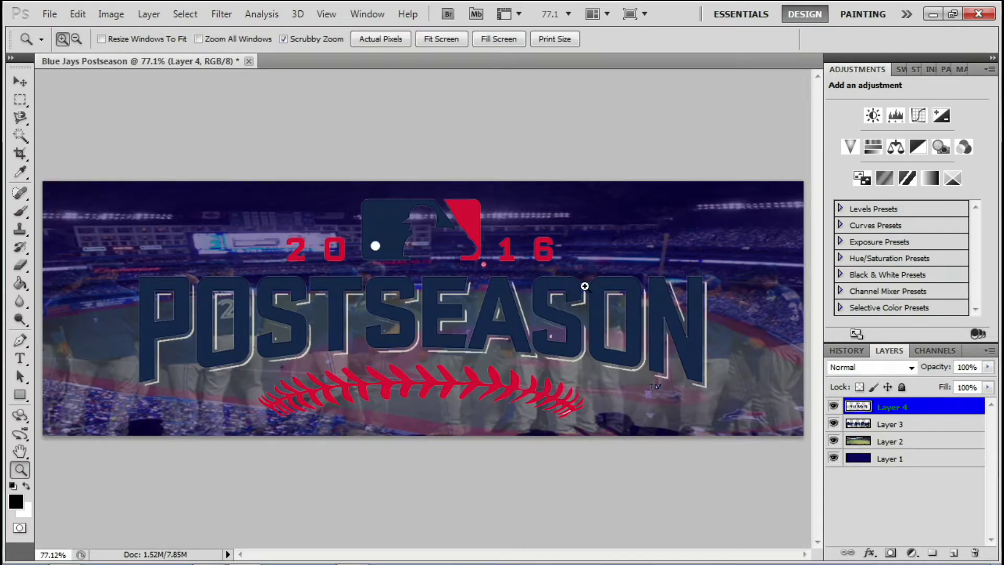
{"action": "left_click_drag", "start_coordinate": [583, 298], "coordinate": [530, 312]}
{"action": "key", "text": "ctrl+t"}
{"action": "mouse_move", "coordinate": [242, 381]}
{"action": "left_mouse_down"}
{"action": "mouse_move", "coordinate": [450, 299]}
{"action": "mouse_move", "coordinate": [530, 302]}
{"action": "left_mouse_up"}
{"action": "key", "text": "Return"}
{"action": "key", "text": "z"}
{"action": "left_click", "coordinate": [473, 307]}
{"action": "key", "text": "v"}
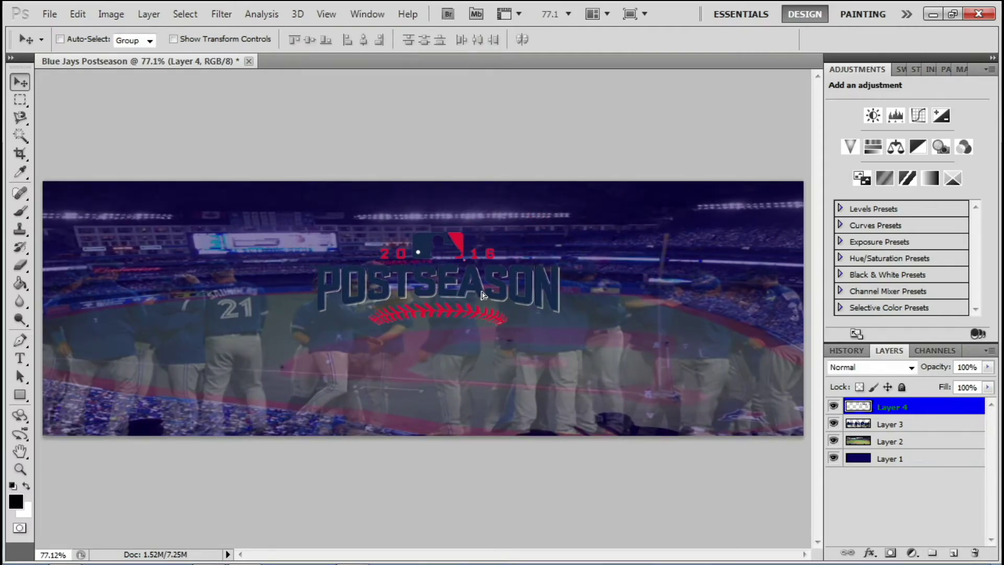
Copy the Toronto Blue Jays logo from its file and paste it into the banner.
{"action": "key", "text": "ctrl+o"}
{"action": "left_click", "coordinate": [554, 118]}
{"action": "key", "text": "Return"}
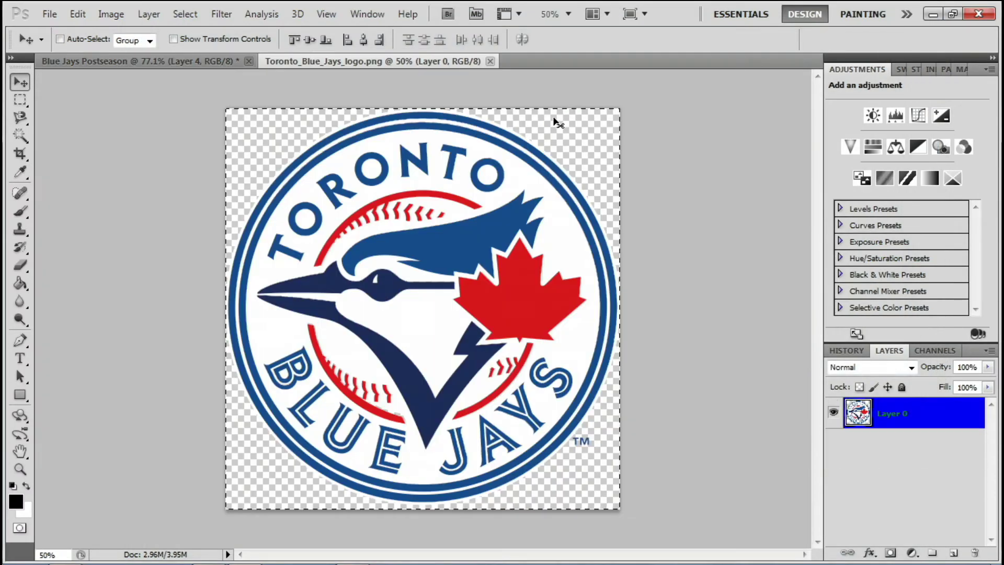
{"action": "key", "text": "ctrl+a"}
{"action": "key", "text": "ctrl+c"}
{"action": "key", "text": "ctrl+w"}
{"action": "key", "text": "ctrl+v"}
Shrink the Blue Jays logo and centre it just below the POSTSEASON text.
{"action": "key", "text": "ctrl+t"}
{"action": "key", "text": "ctrl+0"}
{"action": "left_click_drag", "start_coordinate": [500, 277], "coordinate": [434, 293]}
{"action": "key", "text": "Return"}
{"action": "key", "text": "z"}
{"action": "key", "text": "ctrl+0"}
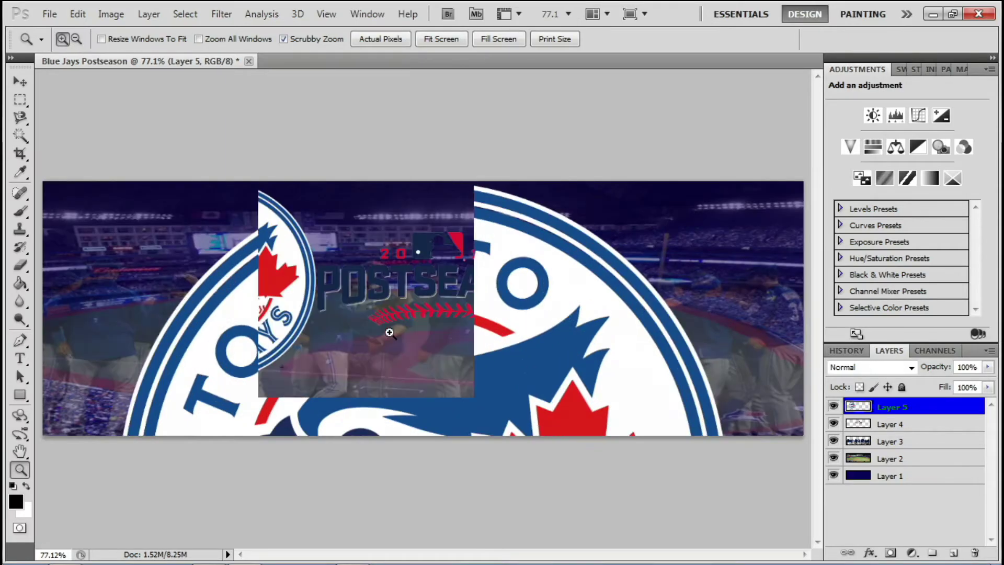
{"action": "key", "text": "v"}
{"action": "key", "text": "ctrl+t"}
{"action": "mouse_move", "coordinate": [336, 443]}
{"action": "left_mouse_down"}
{"action": "mouse_move", "coordinate": [421, 336]}
{"action": "mouse_move", "coordinate": [405, 422]}
{"action": "mouse_move", "coordinate": [402, 403]}
{"action": "left_mouse_up"}
{"action": "key", "text": "Return"}
{"action": "key", "text": "ctrl+t"}
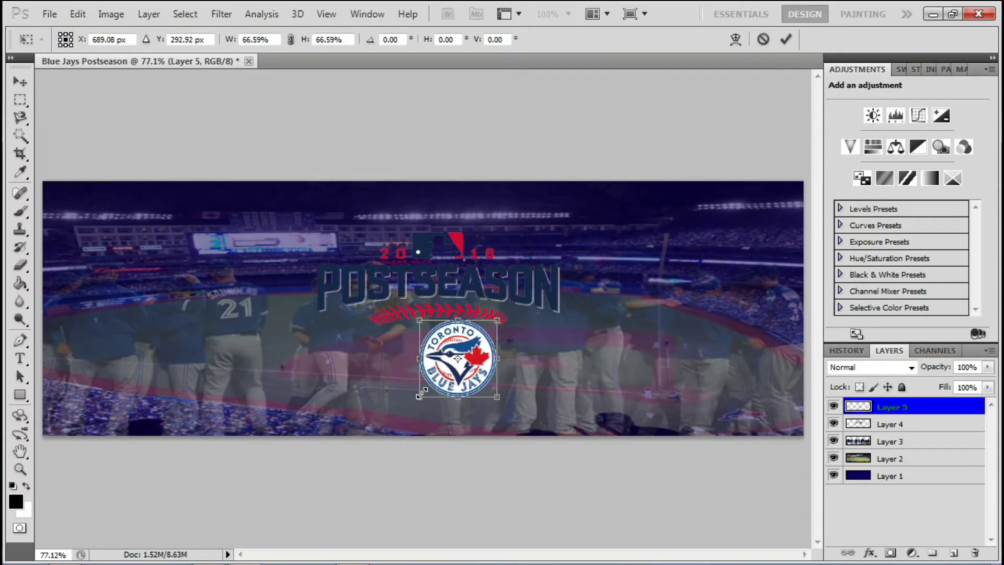
{"action": "key", "text": "Return"}
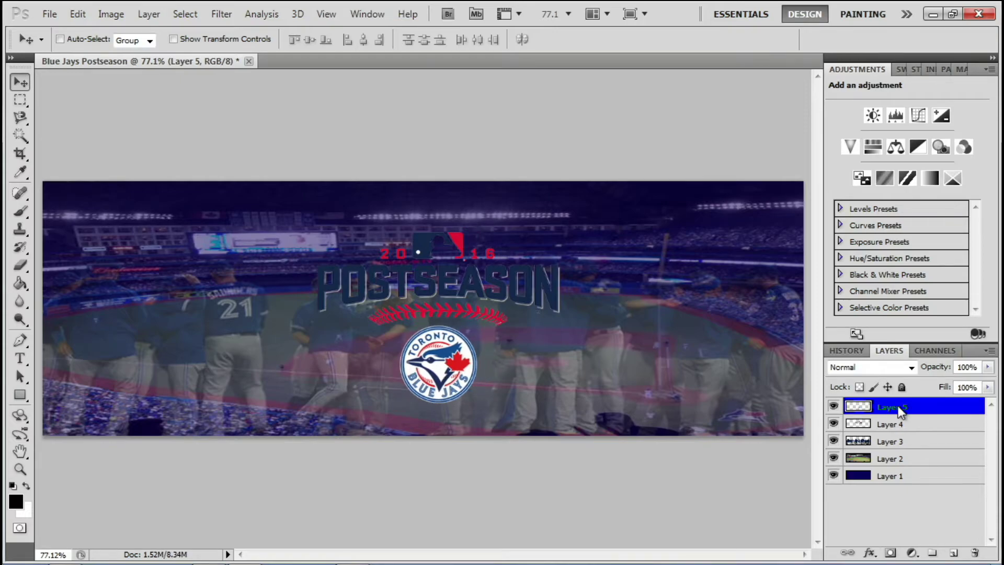
{"action": "left_click", "coordinate": [889, 442]}
{"action": "key", "text": "ctrl+t"}
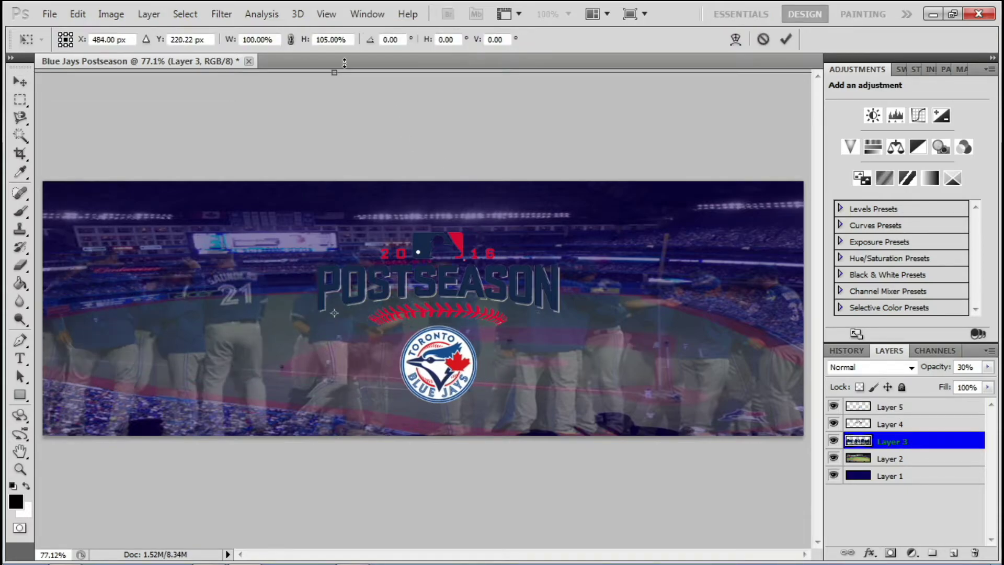
Stretch the players image taller by pulling its top edge upward.
{"action": "left_click_drag", "start_coordinate": [350, 96], "coordinate": [340, 84]}
{"action": "key", "text": "ctrl+minus"}
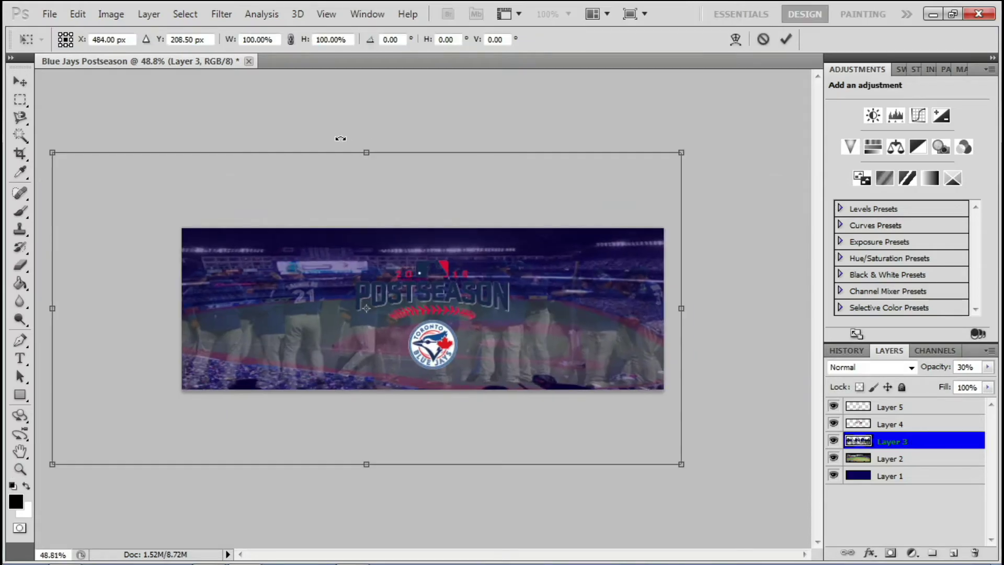
{"action": "left_click_drag", "start_coordinate": [341, 148], "coordinate": [365, 134]}
{"action": "key", "text": "ctrl+plus"}
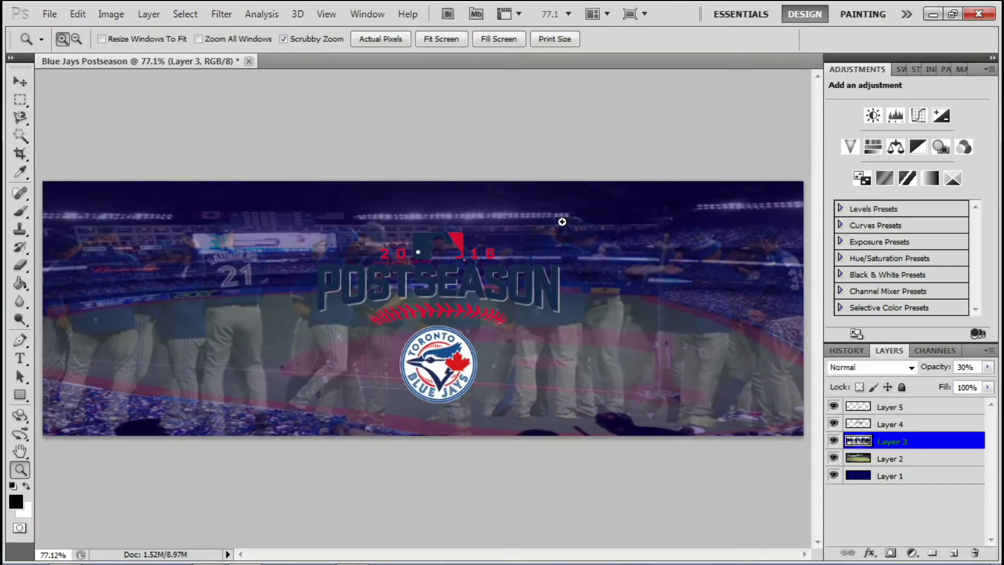
Rename the two logo layers to 'Postseason Logo' and 'Blue Jays Logo'.
{"action": "left_click", "coordinate": [928, 426]}
{"action": "key", "text": "v"}
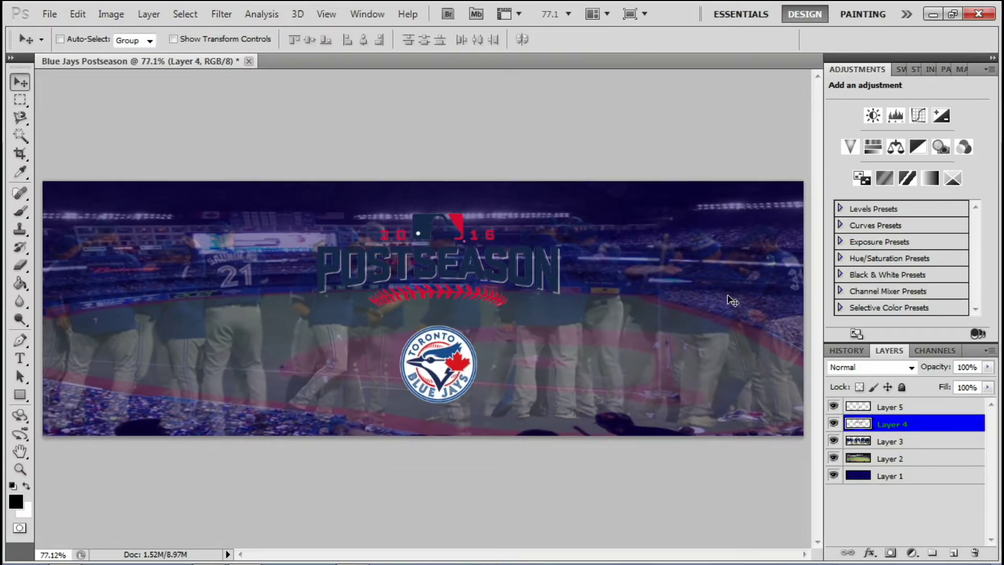
{"action": "double_click", "coordinate": [892, 424]}
{"action": "type", "text": "eason Logo"}
{"action": "key", "text": "Return"}
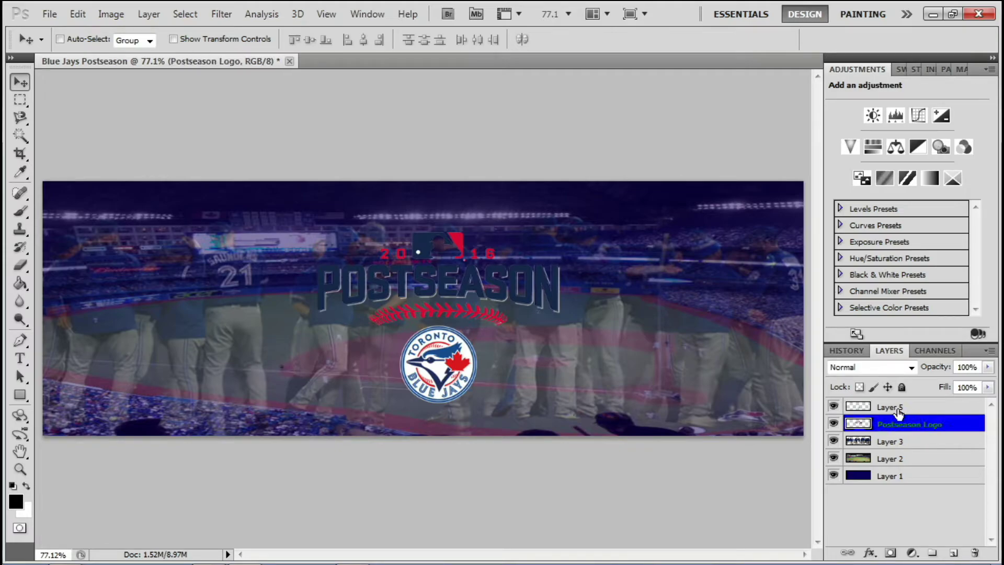
{"action": "left_click", "coordinate": [896, 408]}
{"action": "key", "text": "shift+Up"}
{"action": "key", "text": "shift+Up"}
{"action": "key", "text": "shift+Up"}
{"action": "key", "text": "shift+Down"}
{"action": "key", "text": "shift+Down"}
{"action": "key", "text": "shift+Down"}
{"action": "double_click", "coordinate": [892, 407]}
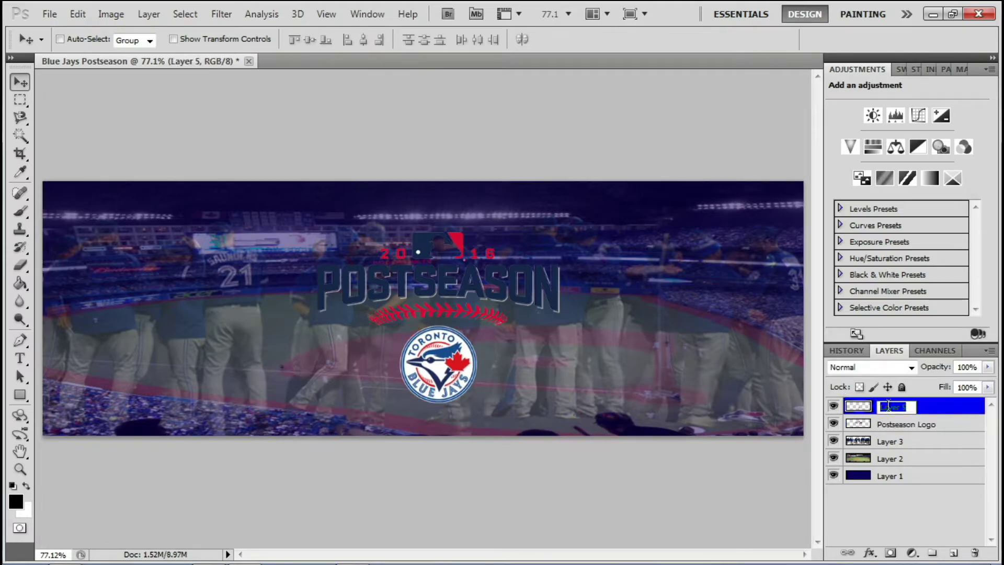
{"action": "type", "text": "Blue Jays Logo"}
{"action": "key", "text": "Return"}
Rename the remaining layers 'Players', 'Rogers Centre' and 'Blue Filter'.
{"action": "double_click", "coordinate": [889, 441]}
{"action": "type", "text": "Players"}
{"action": "key", "text": "Return"}
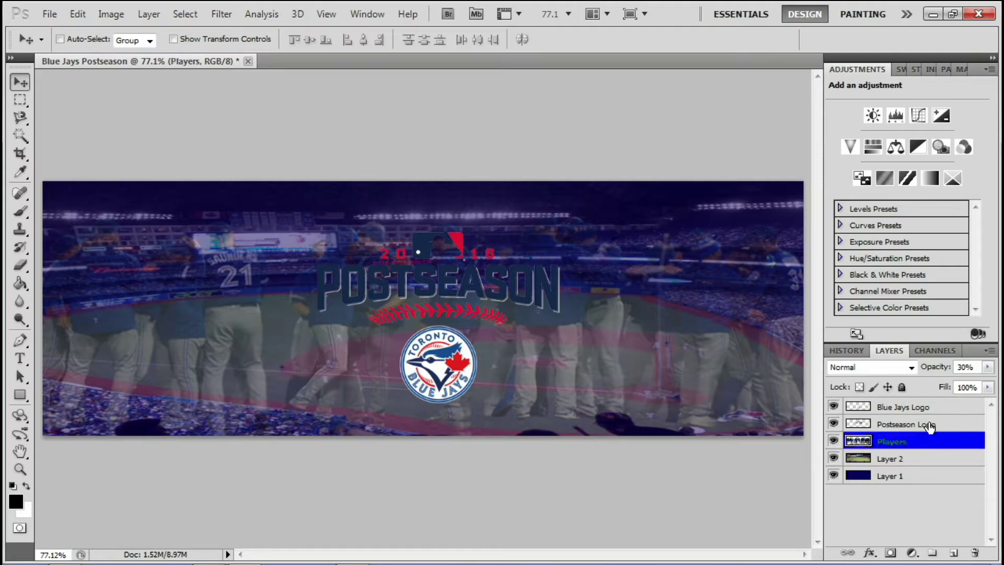
{"action": "left_click", "coordinate": [889, 459]}
{"action": "double_click", "coordinate": [885, 458]}
{"action": "type", "text": "ogers Centre"}
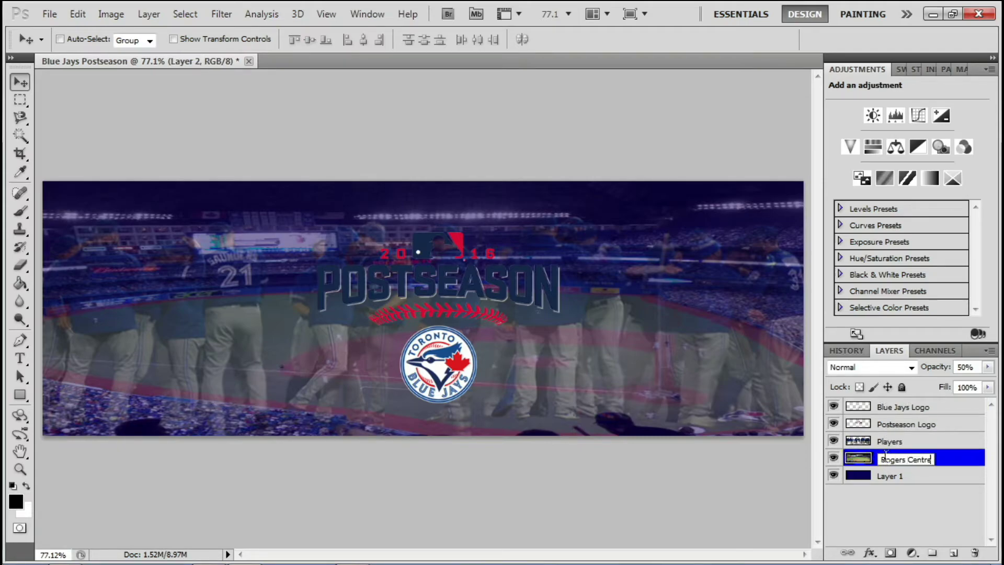
{"action": "key", "text": "Return"}
{"action": "double_click", "coordinate": [889, 476]}
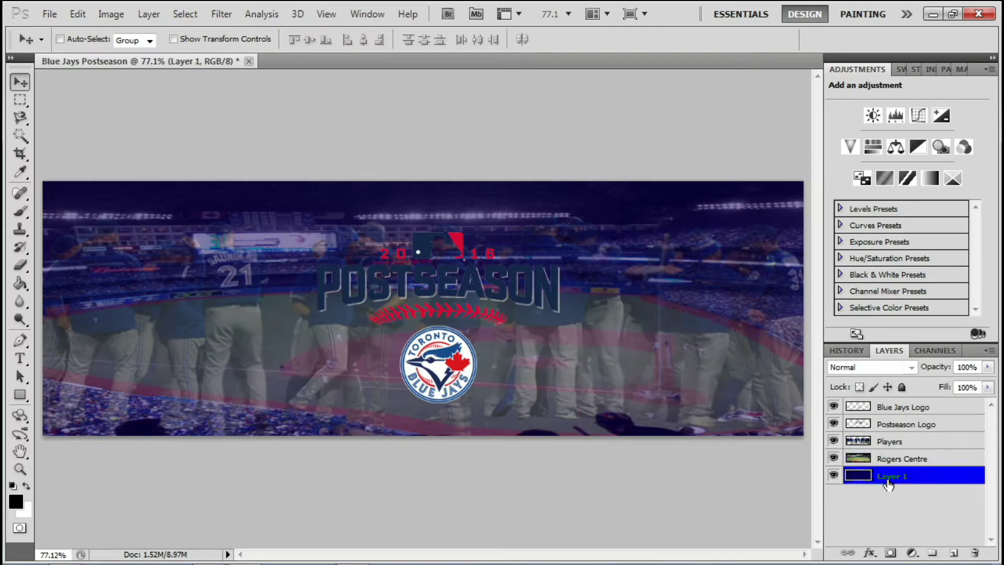
{"action": "type", "text": "Blue Filter"}
{"action": "key", "text": "Return"}
Set the Blue Jays Logo layer's opacity to 90%.
{"action": "left_click", "coordinate": [889, 408]}
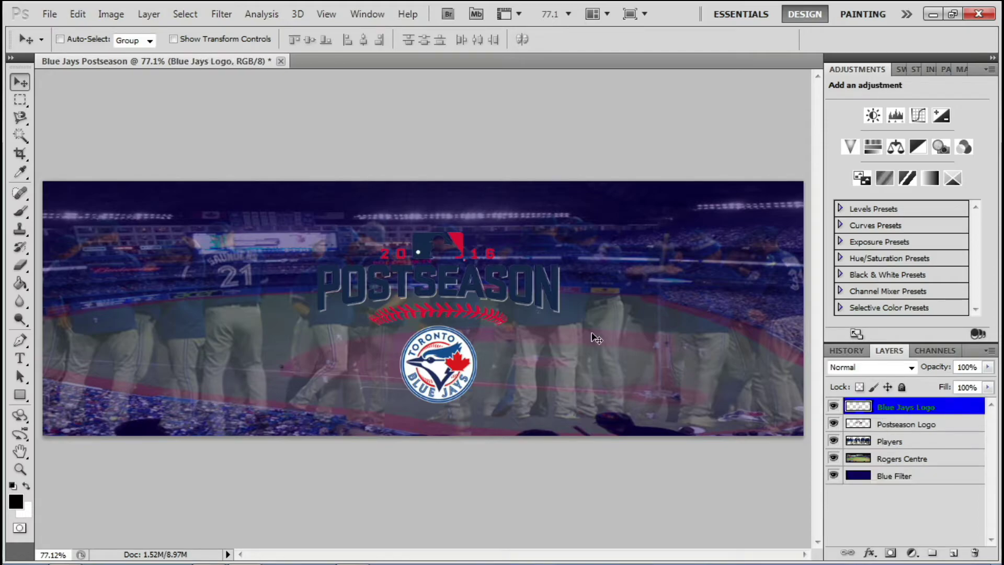
{"action": "type", "text": "90"}
{"action": "key", "text": "Return"}
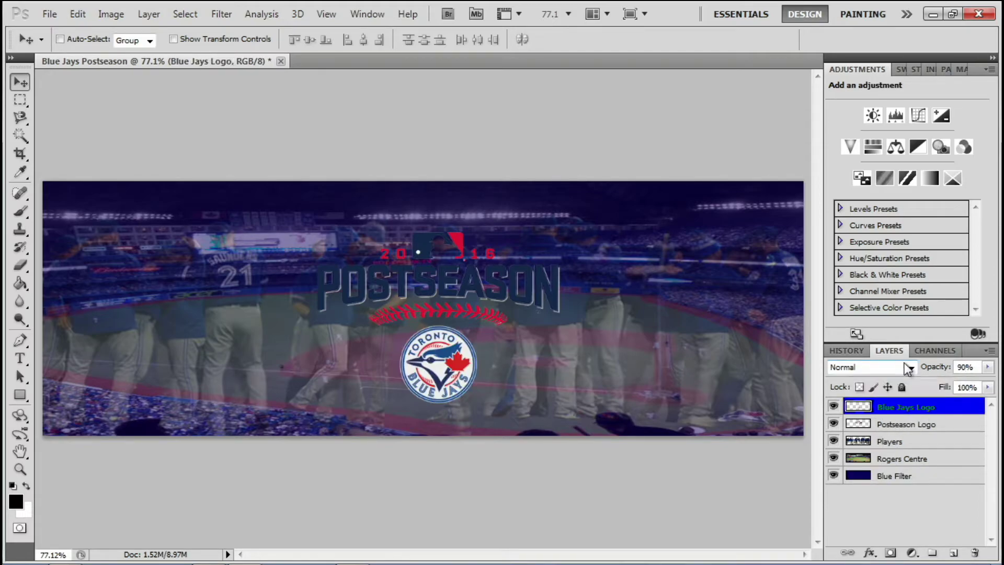
Apply Drop Shadow, a red-white-blue Gradient Overlay and Bevel and Emboss to the Blue Jays Logo layer.
{"action": "double_click", "coordinate": [941, 406]}
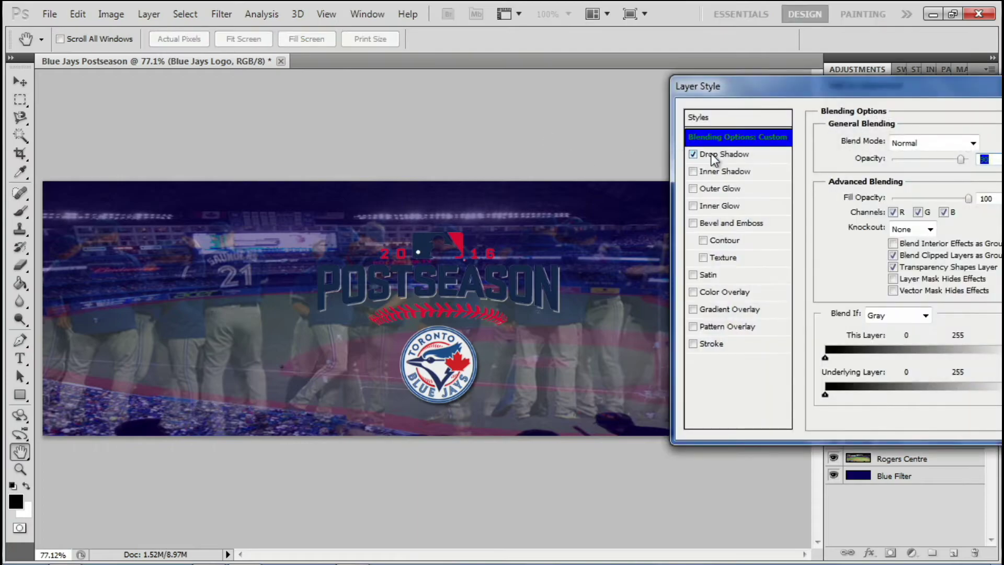
{"action": "left_click", "coordinate": [726, 154]}
{"action": "left_click", "coordinate": [883, 205]}
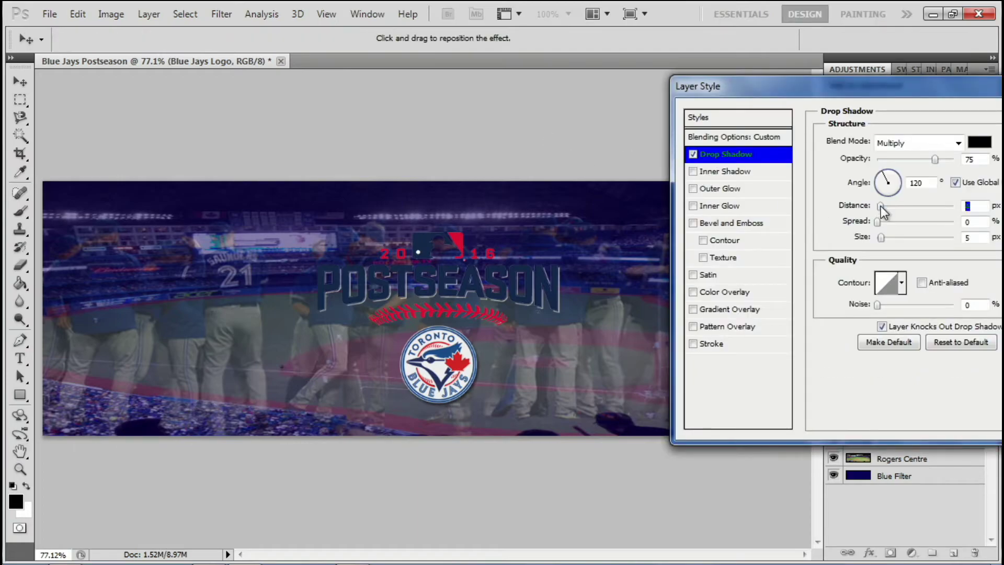
{"action": "left_click", "coordinate": [698, 309]}
{"action": "type", "text": "20"}
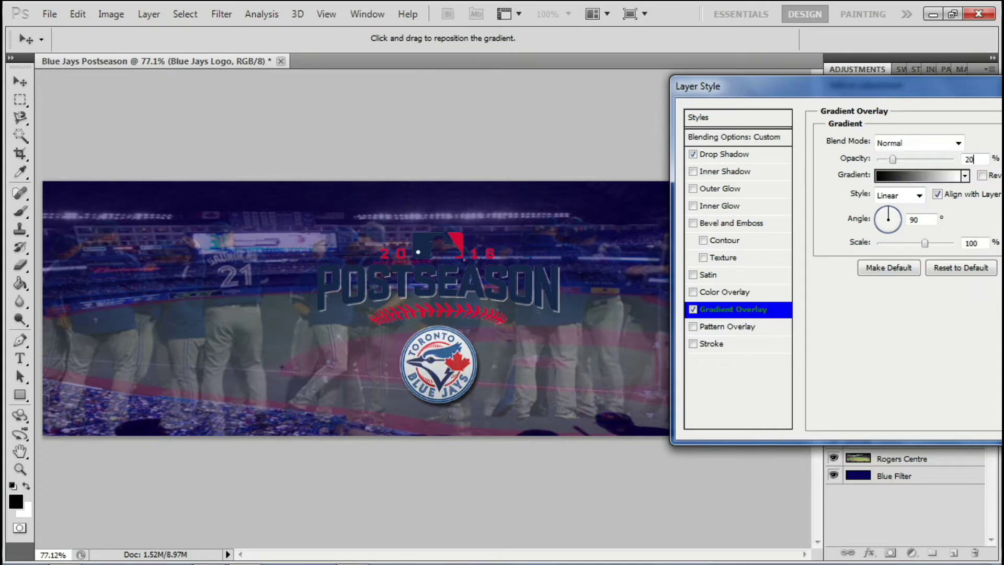
{"action": "left_click", "coordinate": [900, 177]}
{"action": "left_click", "coordinate": [835, 183]}
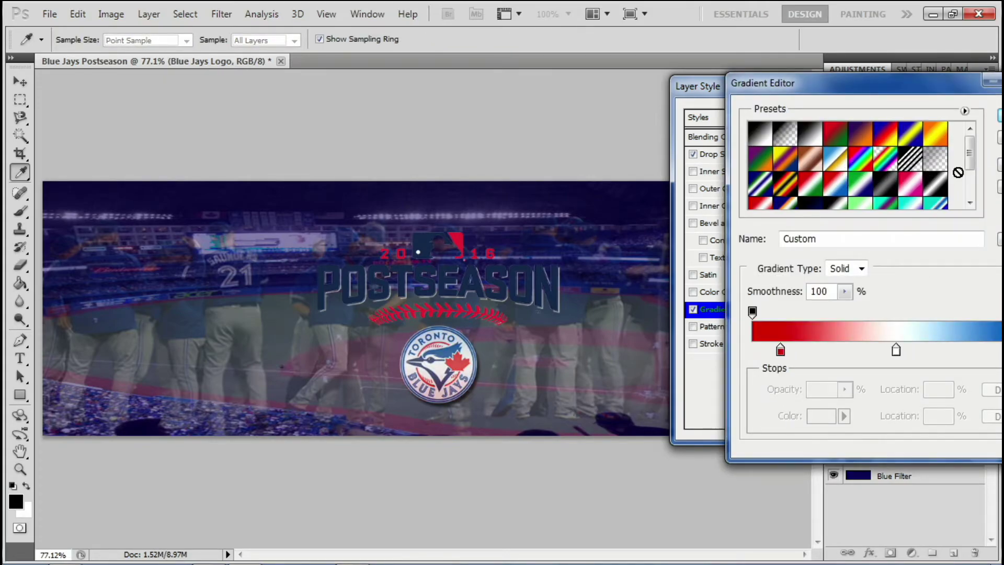
{"action": "key", "text": "Return"}
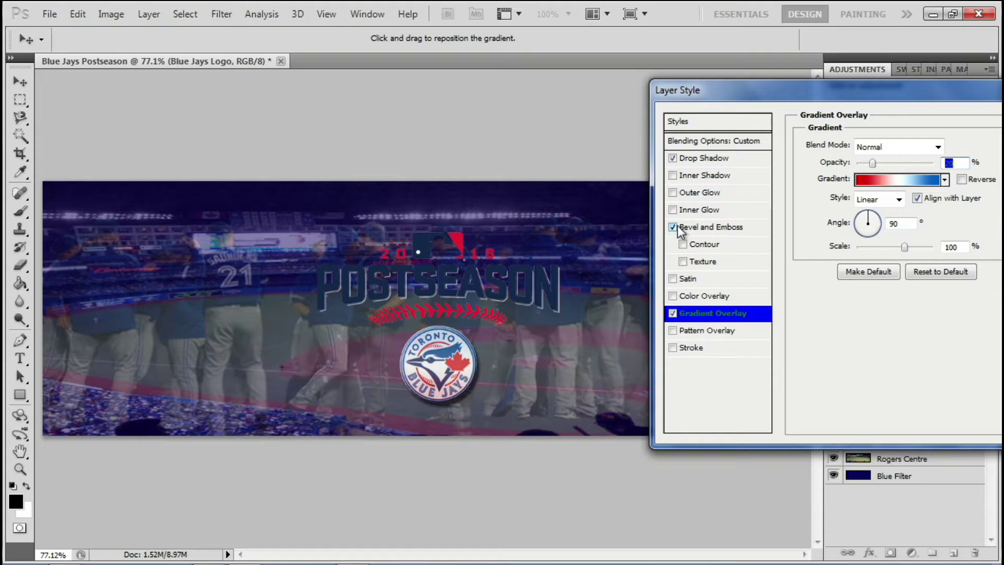
{"action": "left_click", "coordinate": [673, 226]}
{"action": "key", "text": "Return"}
Soften the Blue Jays logo's edges with the Blur tool at strength 50.
{"action": "key", "text": "z"}
{"action": "left_click_drag", "start_coordinate": [523, 389], "coordinate": [547, 389]}
{"action": "left_click", "coordinate": [20, 302]}
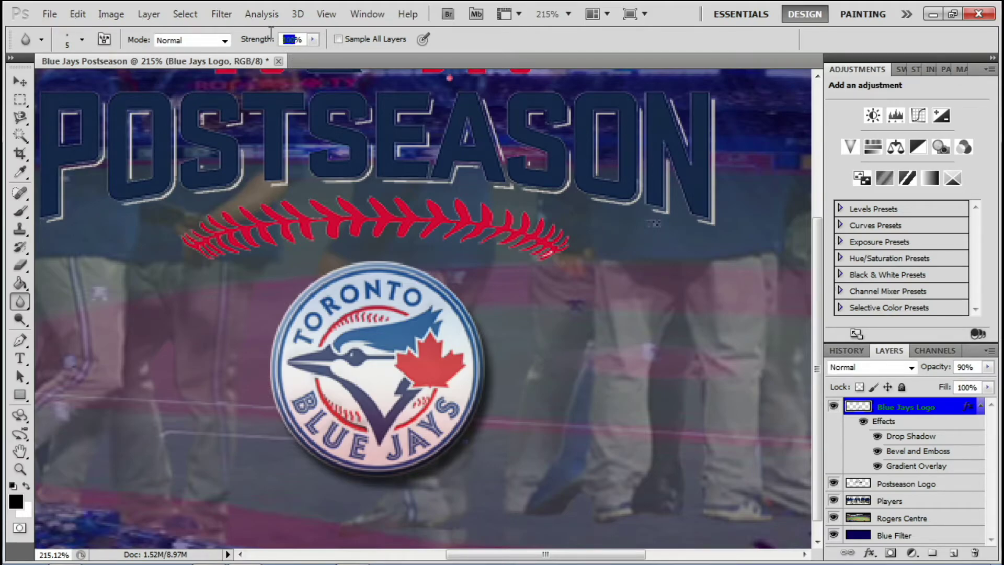
{"action": "type", "text": "50"}
{"action": "key", "text": "Return"}
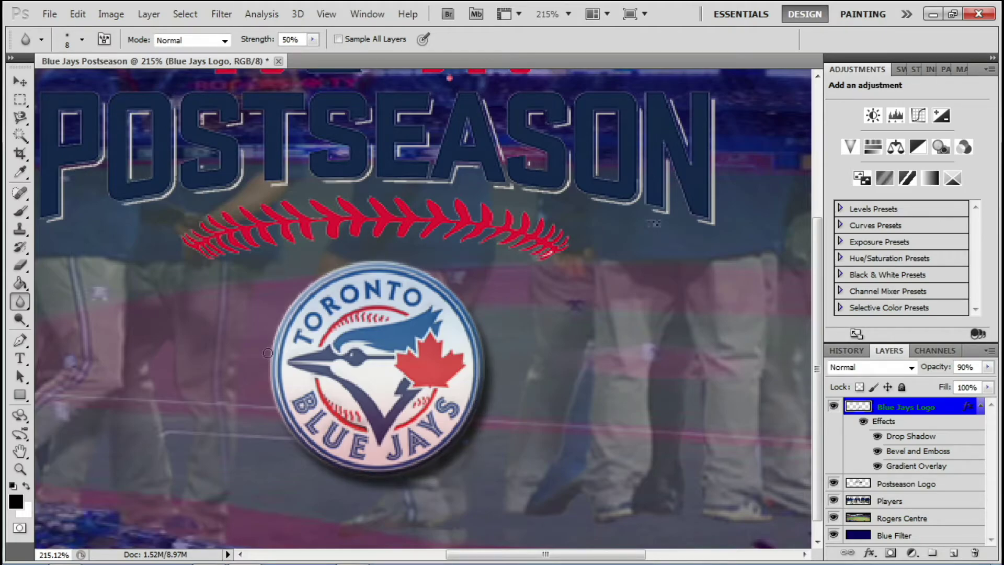
{"action": "key", "text": "ctrl+0"}
Style the Postseason Logo layer with Drop Shadow, a 2 px white Stroke, Satin, and Bevel and Emboss.
{"action": "double_click", "coordinate": [950, 483]}
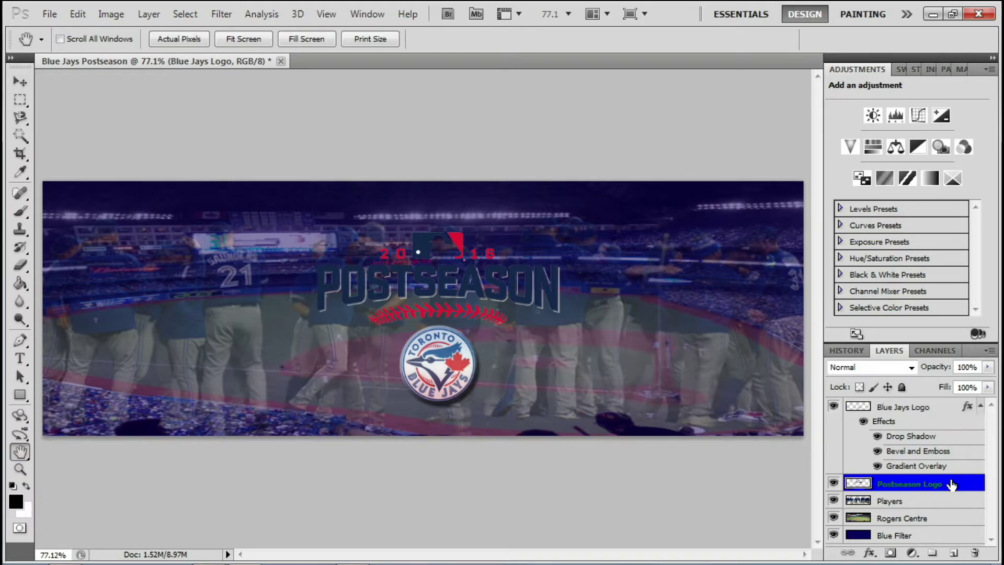
{"action": "left_click", "coordinate": [673, 159]}
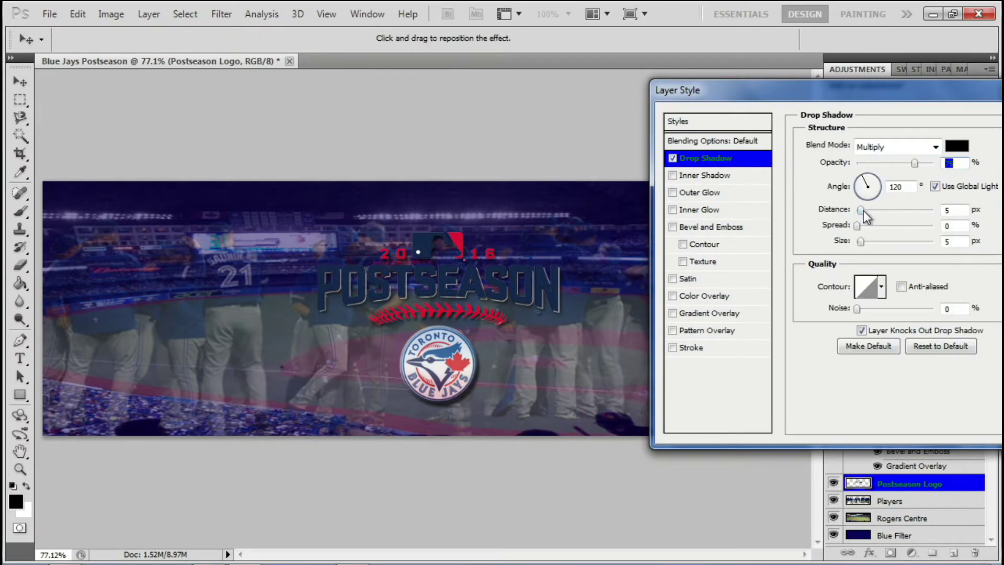
{"action": "left_click", "coordinate": [673, 348]}
{"action": "left_click", "coordinate": [699, 349]}
{"action": "left_click", "coordinate": [839, 245]}
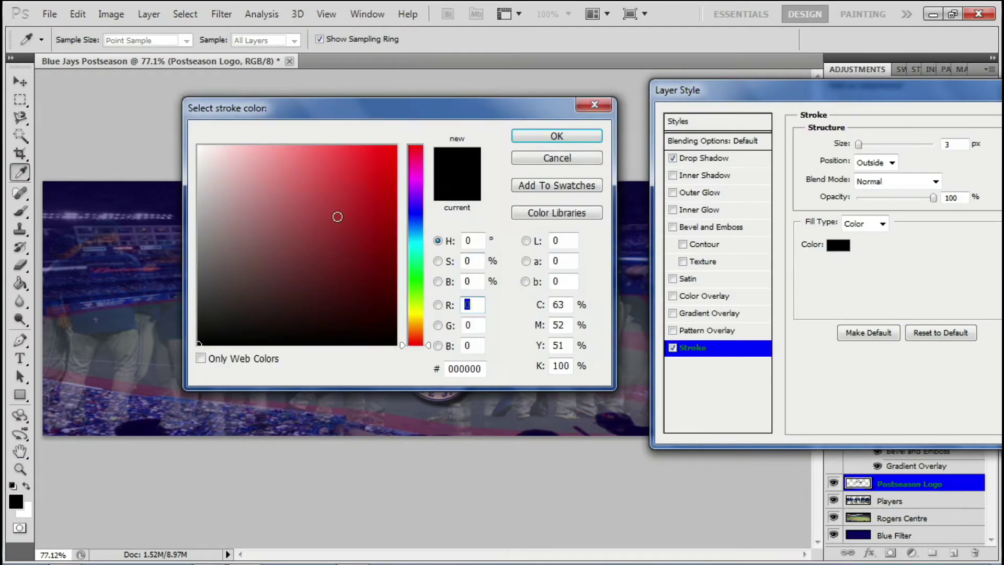
{"action": "left_click_drag", "start_coordinate": [405, 108], "coordinate": [816, 165]}
{"action": "left_click_drag", "start_coordinate": [654, 220], "coordinate": [535, 143]}
{"action": "key", "text": "Return"}
{"action": "double_click", "coordinate": [953, 145]}
{"action": "type", "text": "2"}
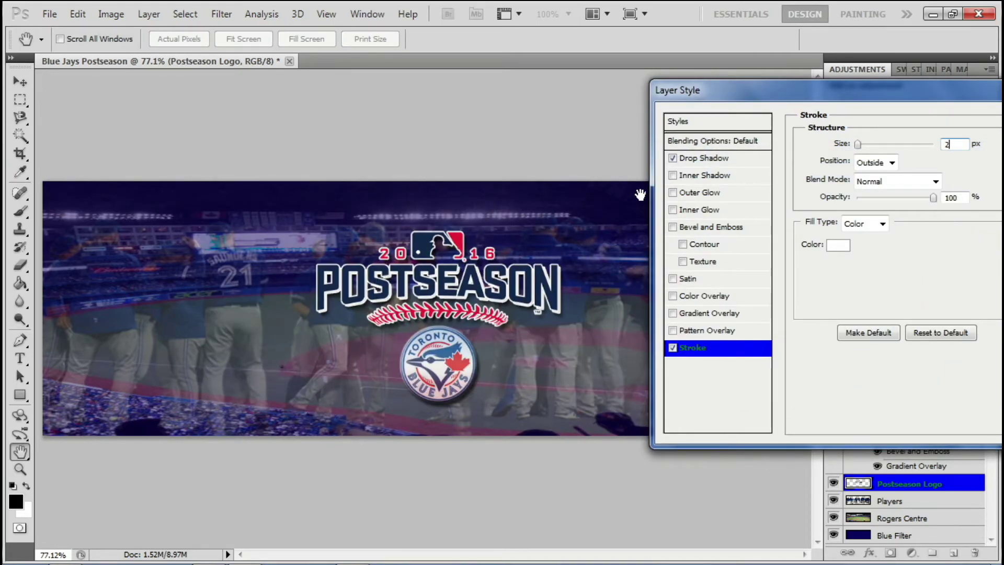
{"action": "left_click", "coordinate": [673, 279]}
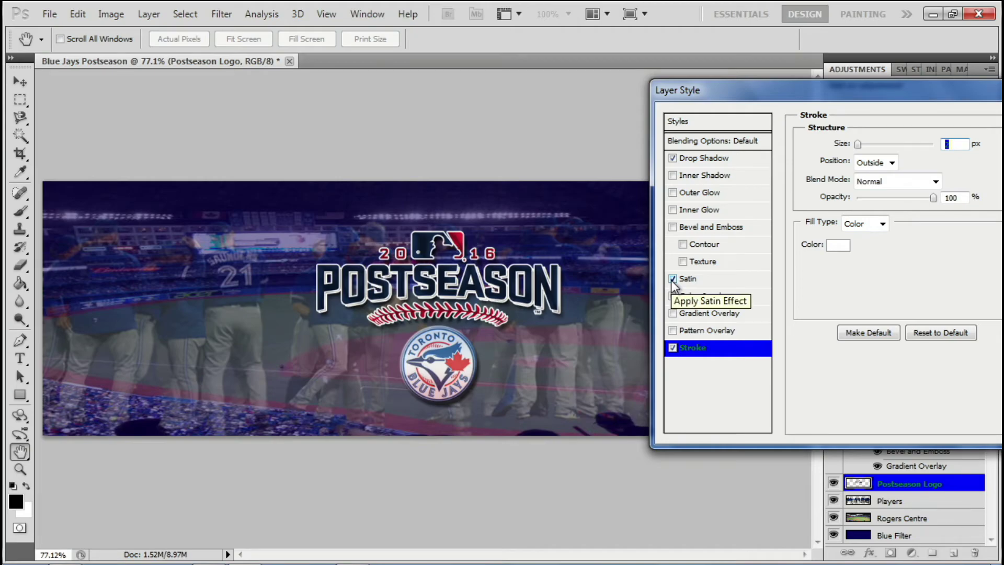
{"action": "left_click", "coordinate": [675, 228]}
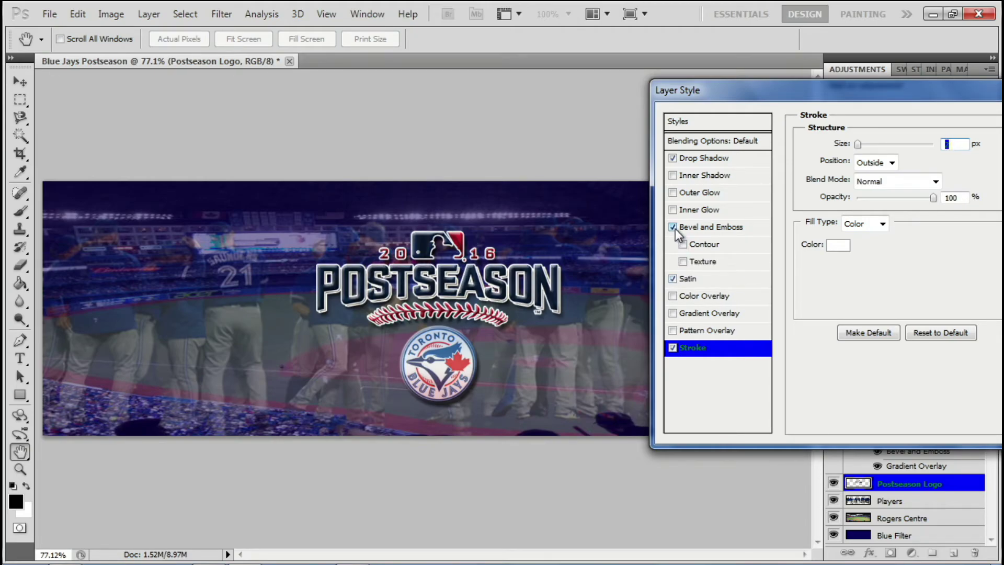
{"action": "key", "text": "Return"}
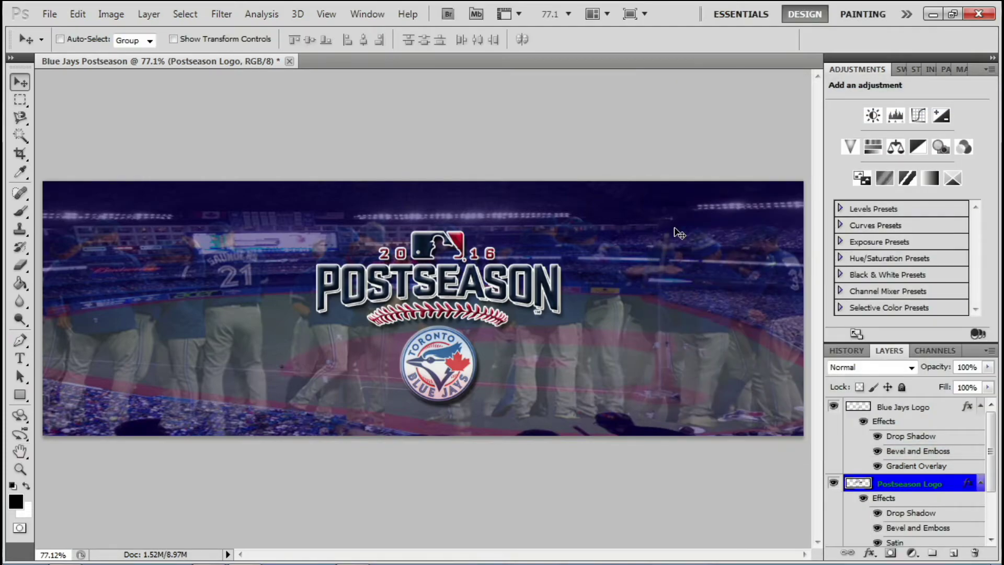
Add a red Stroke effect to the Players layer alongside its drop shadow.
{"action": "scroll", "coordinate": [893, 530], "scroll_direction": "down", "scroll_amount": 3}
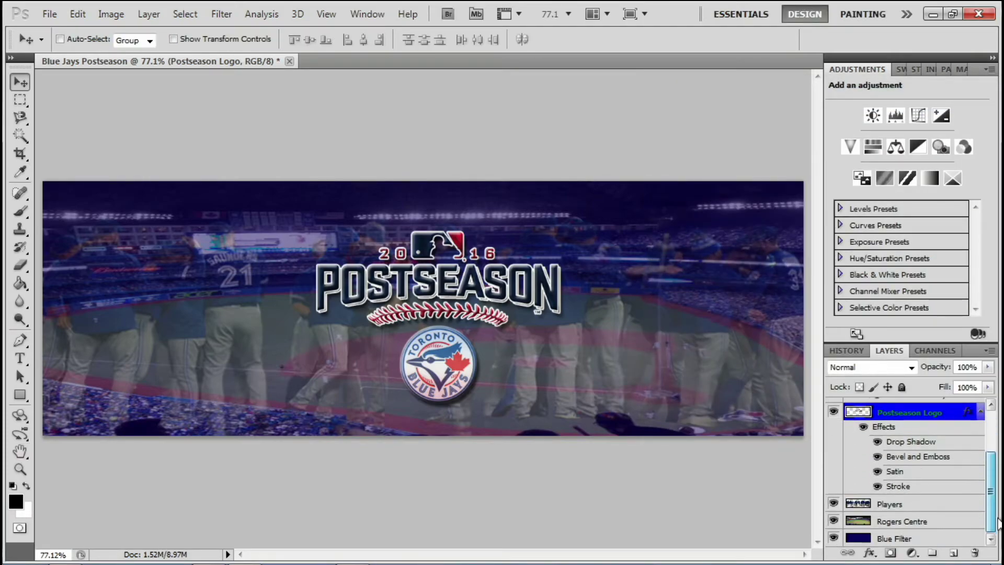
{"action": "double_click", "coordinate": [936, 503]}
{"action": "left_click", "coordinate": [673, 158]}
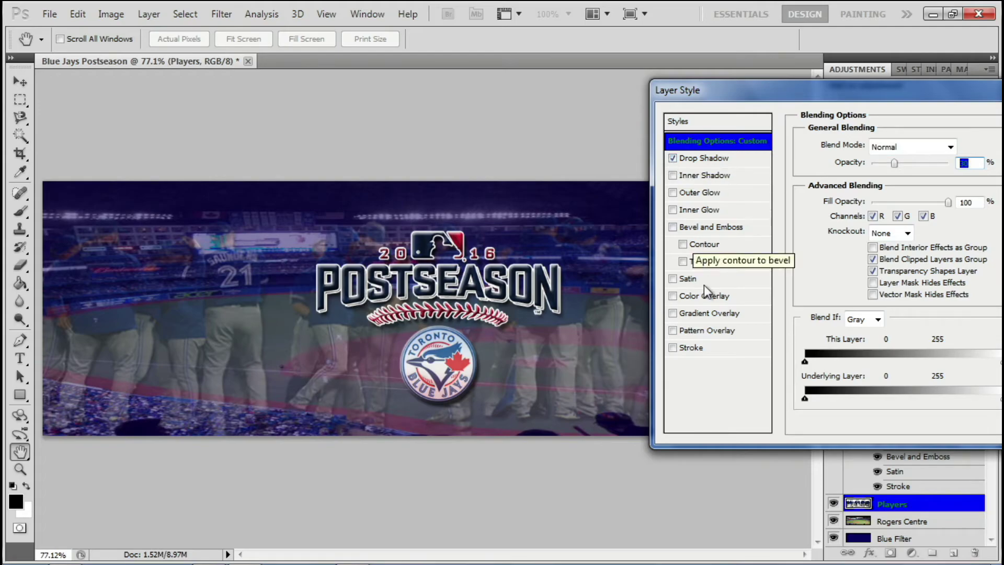
{"action": "left_click", "coordinate": [673, 348]}
{"action": "left_click", "coordinate": [689, 348]}
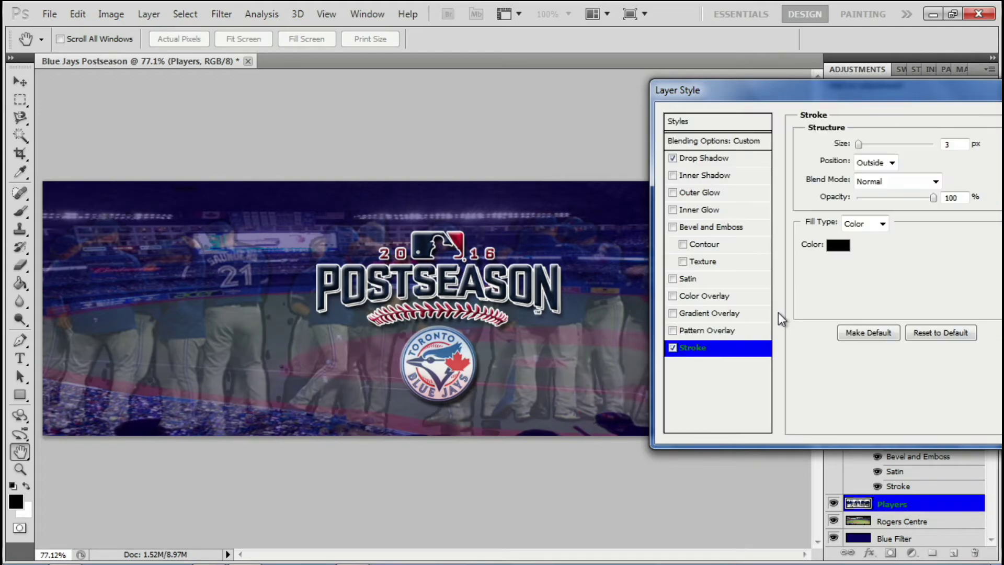
{"action": "left_click", "coordinate": [842, 309]}
{"action": "left_click", "coordinate": [965, 189]}
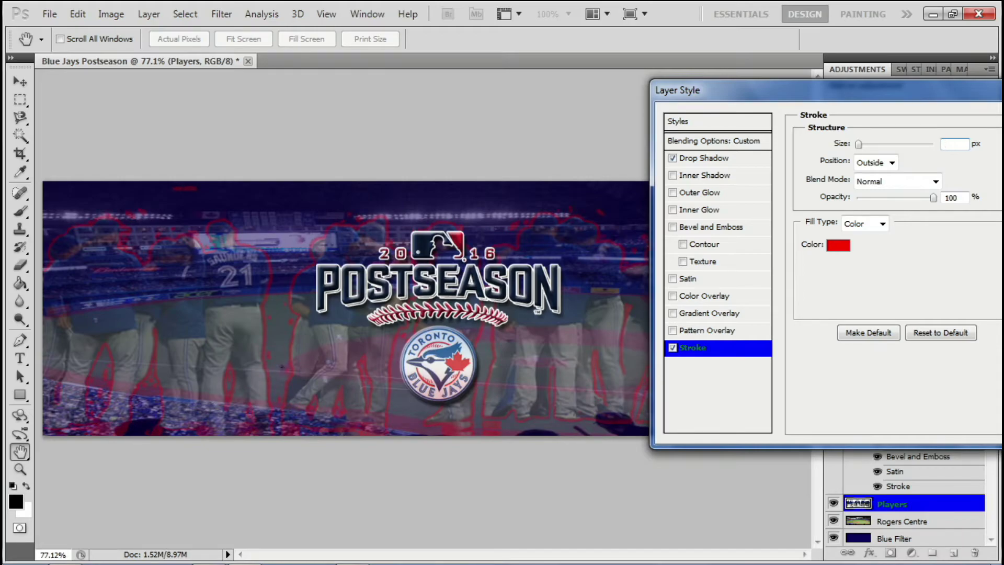
Thin the red stroke to 1 px, leaving Bevel and Emboss off, and apply the styles.
{"action": "left_click_drag", "start_coordinate": [860, 144], "coordinate": [856, 145]}
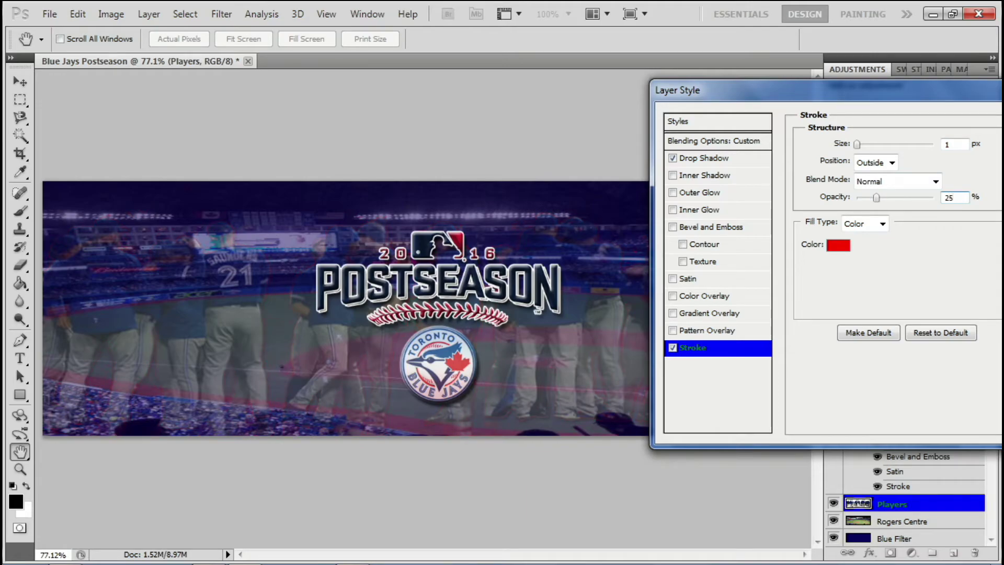
{"action": "type", "text": "30"}
{"action": "left_click", "coordinate": [713, 226]}
{"action": "key", "text": "Return"}
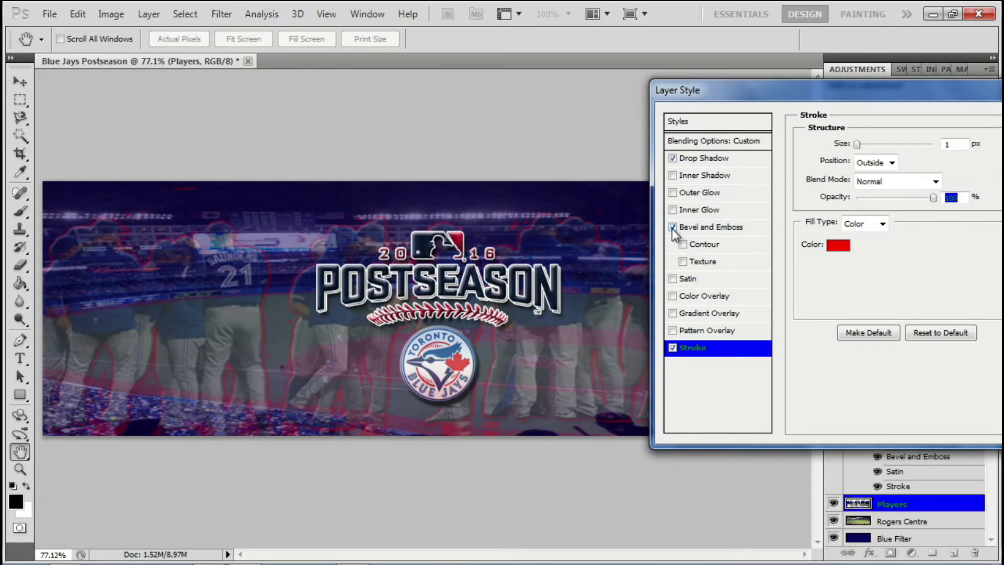
{"action": "left_click", "coordinate": [673, 228]}
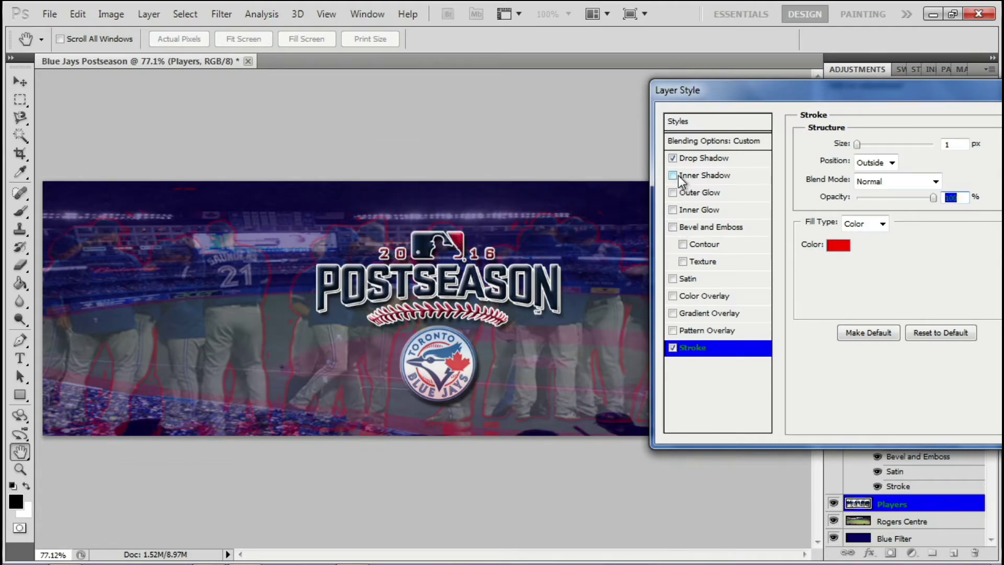
{"action": "key", "text": "Return"}
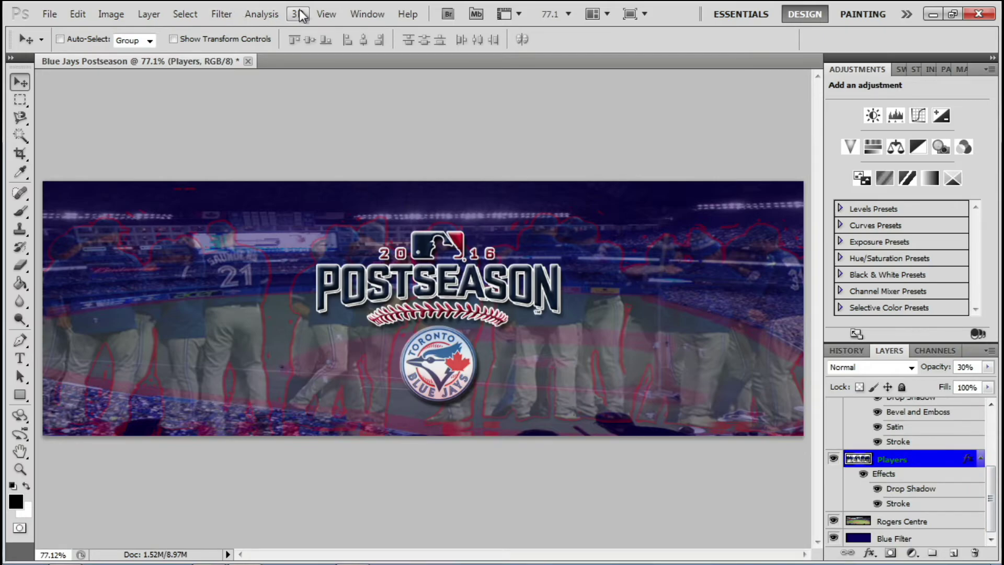
{"action": "left_click", "coordinate": [221, 14]}
{"action": "left_click", "coordinate": [418, 139]}
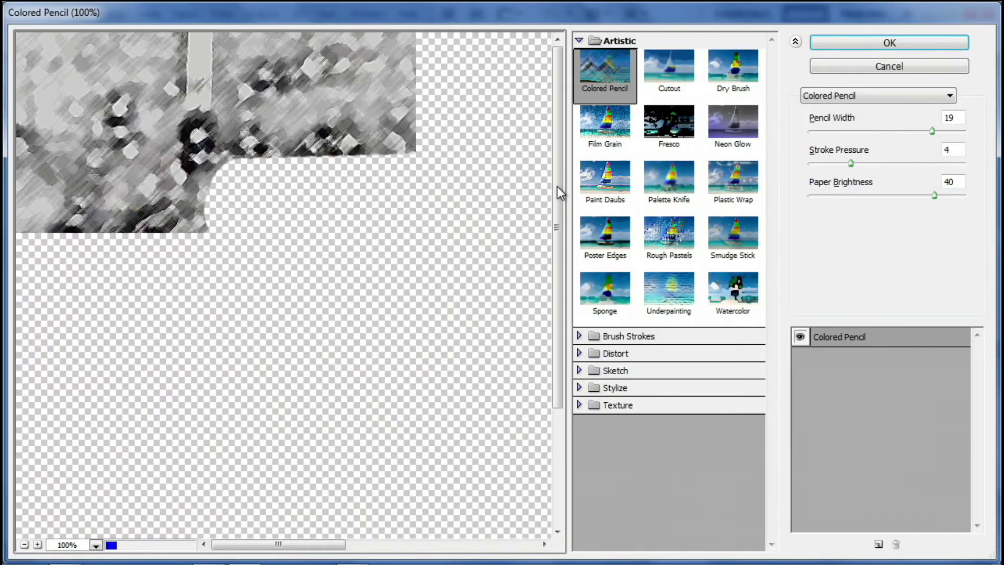
{"action": "left_click", "coordinate": [24, 544]}
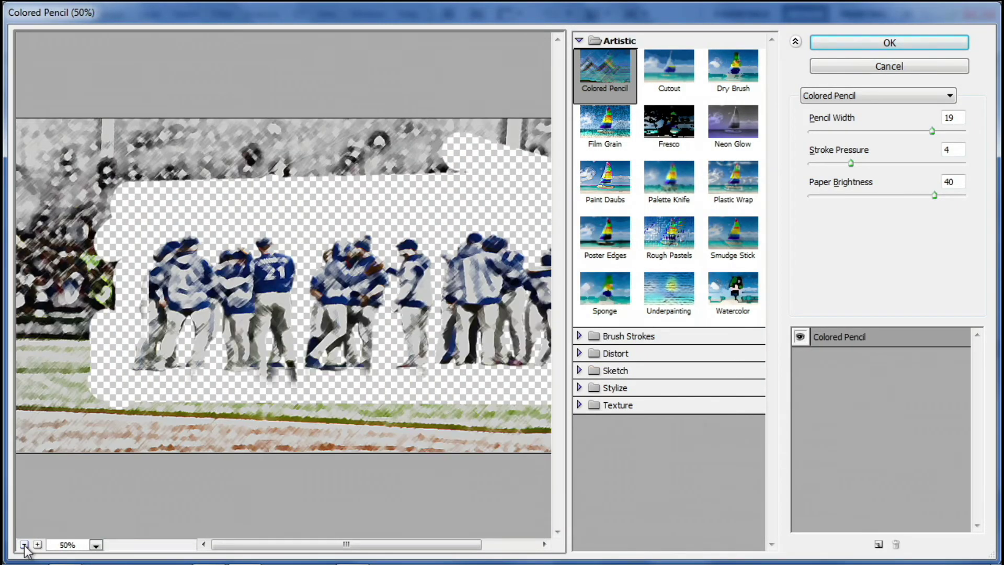
{"action": "left_click_drag", "start_coordinate": [224, 545], "coordinate": [292, 545]}
{"action": "left_click", "coordinate": [674, 79]}
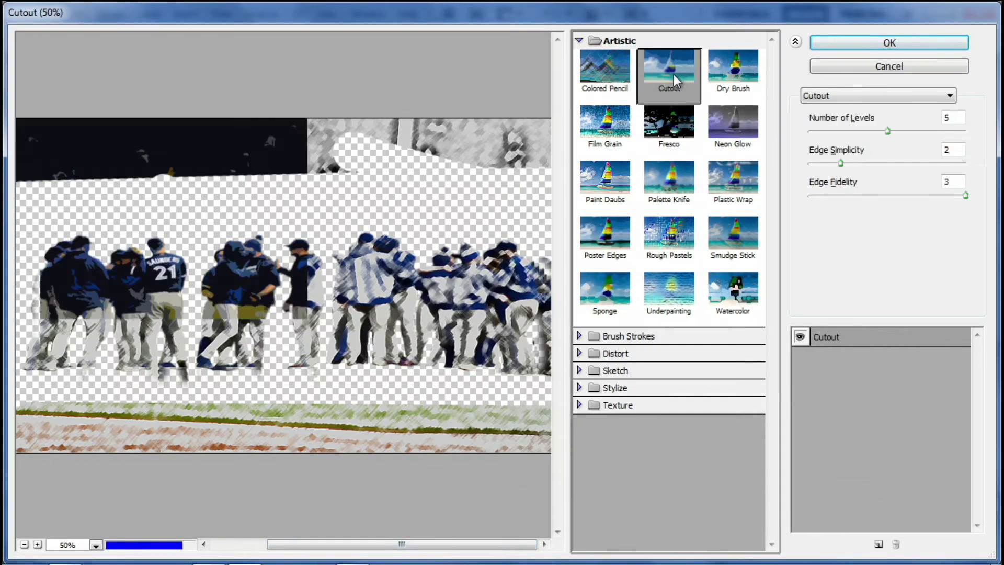
{"action": "left_click", "coordinate": [746, 82]}
{"action": "left_click", "coordinate": [717, 149]}
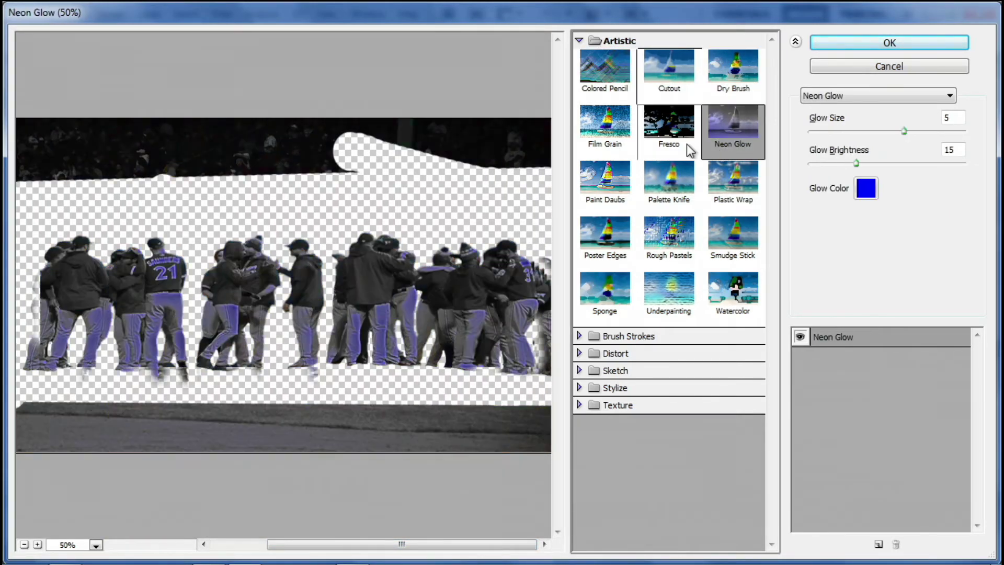
{"action": "left_click", "coordinate": [688, 146]}
{"action": "left_click", "coordinate": [614, 134]}
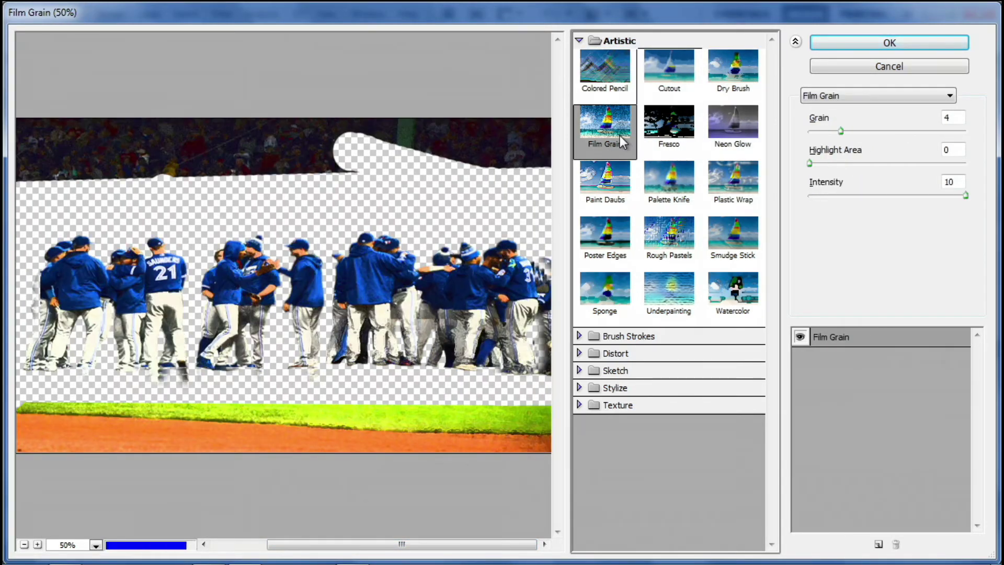
{"action": "left_click", "coordinate": [604, 198]}
{"action": "left_click", "coordinate": [665, 202]}
{"action": "left_click", "coordinate": [712, 195]}
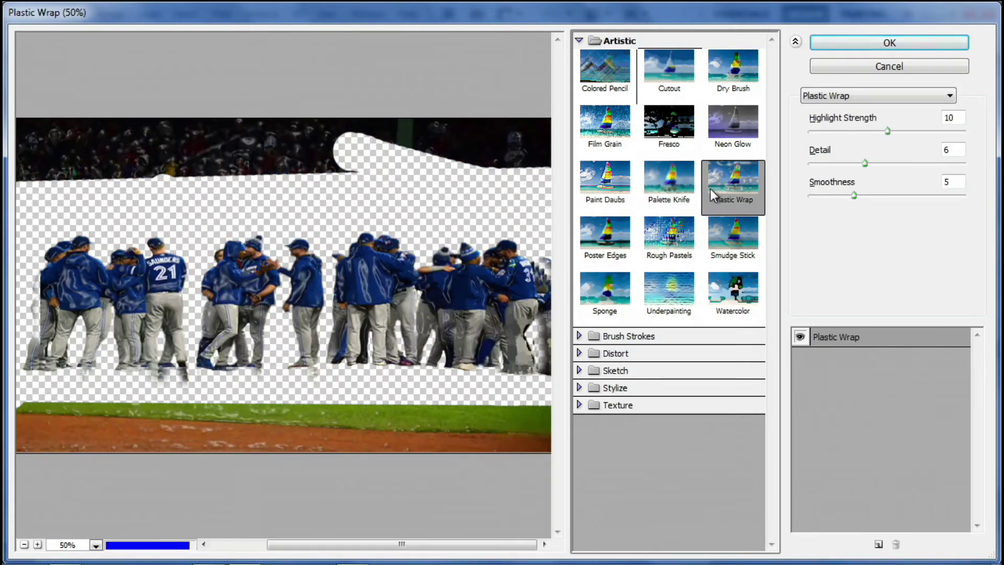
{"action": "left_click", "coordinate": [732, 238]}
{"action": "left_click", "coordinate": [642, 247]}
{"action": "left_click", "coordinate": [607, 286]}
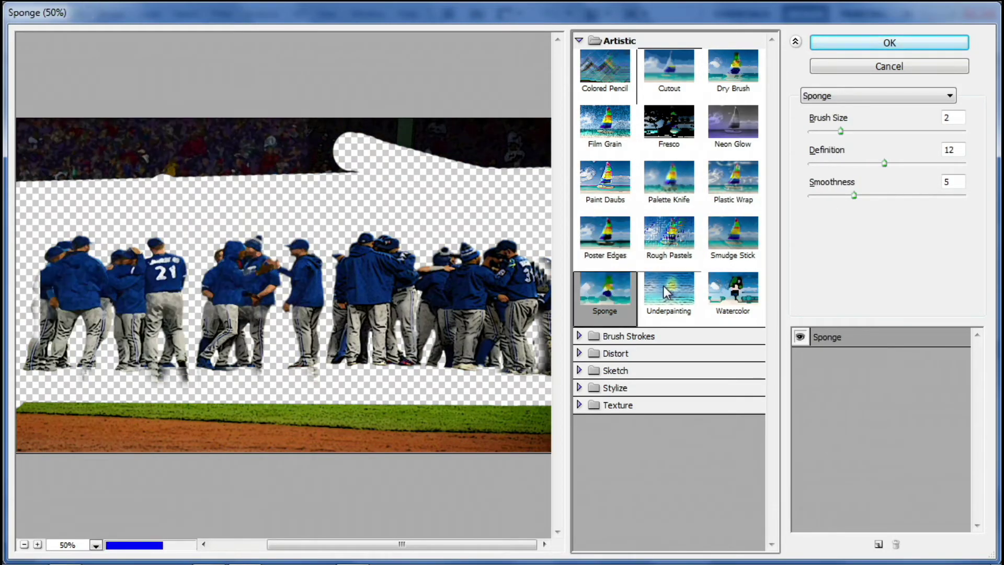
{"action": "left_click", "coordinate": [664, 286]}
{"action": "left_click", "coordinate": [705, 287]}
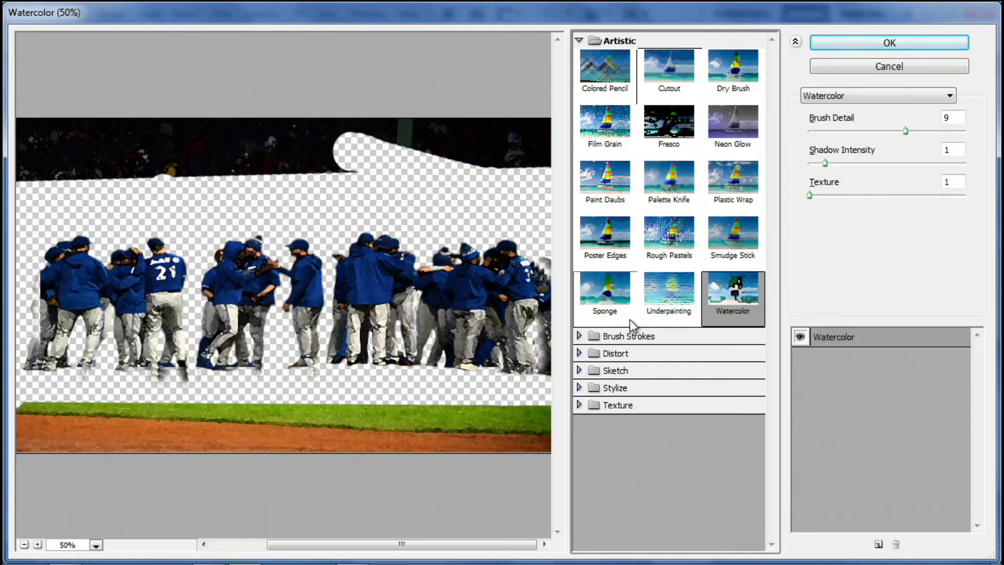
{"action": "left_click", "coordinate": [607, 204]}
{"action": "key", "text": "Return"}
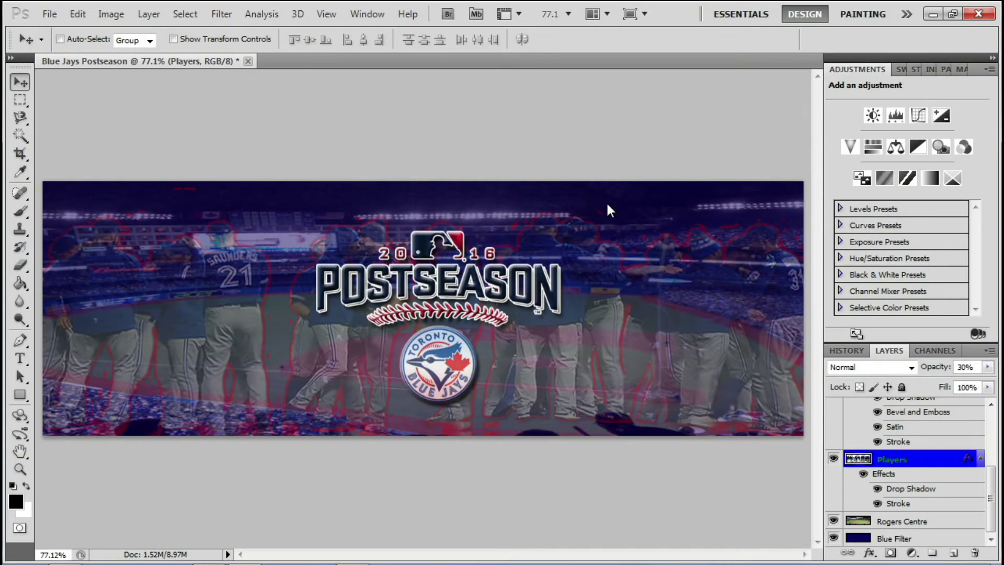
Keep the Players layer's stroke red but lower its opacity to 20% so it's faint.
{"action": "double_click", "coordinate": [920, 460]}
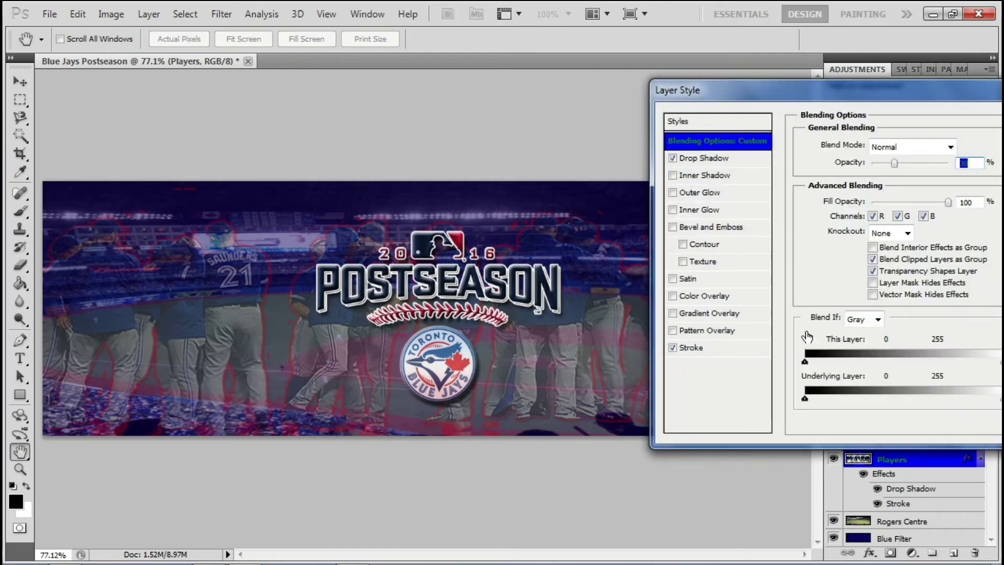
{"action": "left_click", "coordinate": [694, 347]}
{"action": "left_click", "coordinate": [673, 348]}
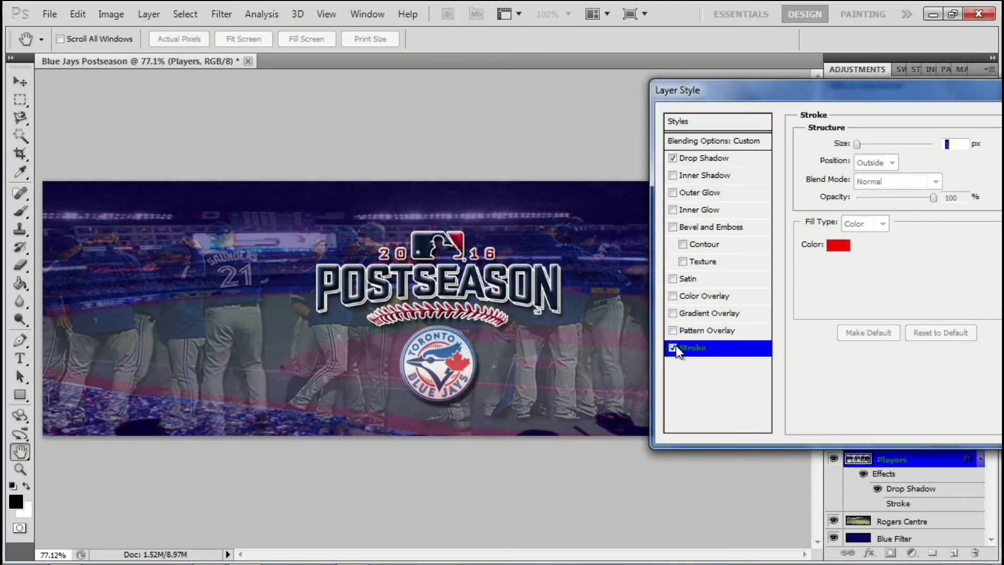
{"action": "left_click", "coordinate": [838, 245]}
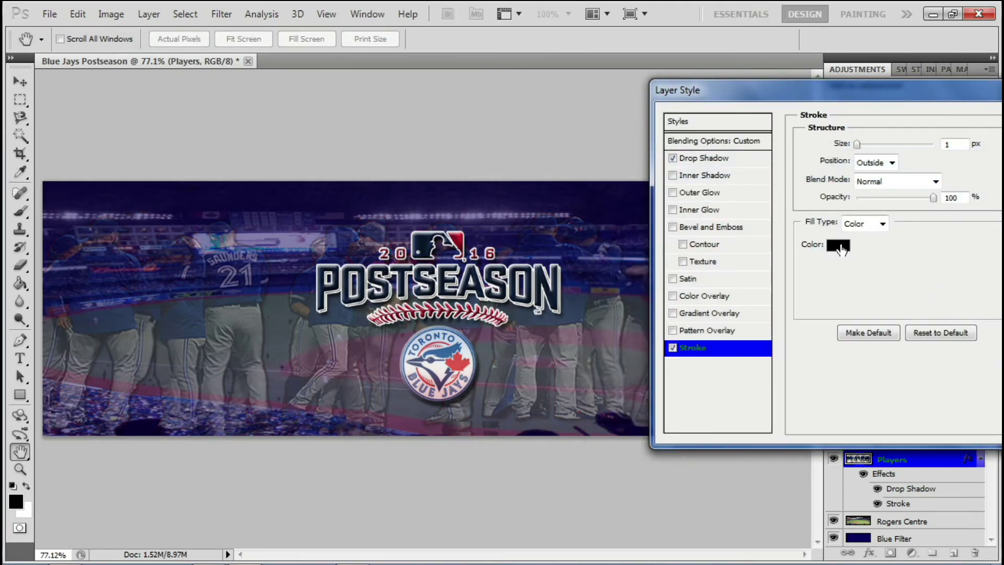
{"action": "key", "text": "Return"}
{"action": "type", "text": "25"}
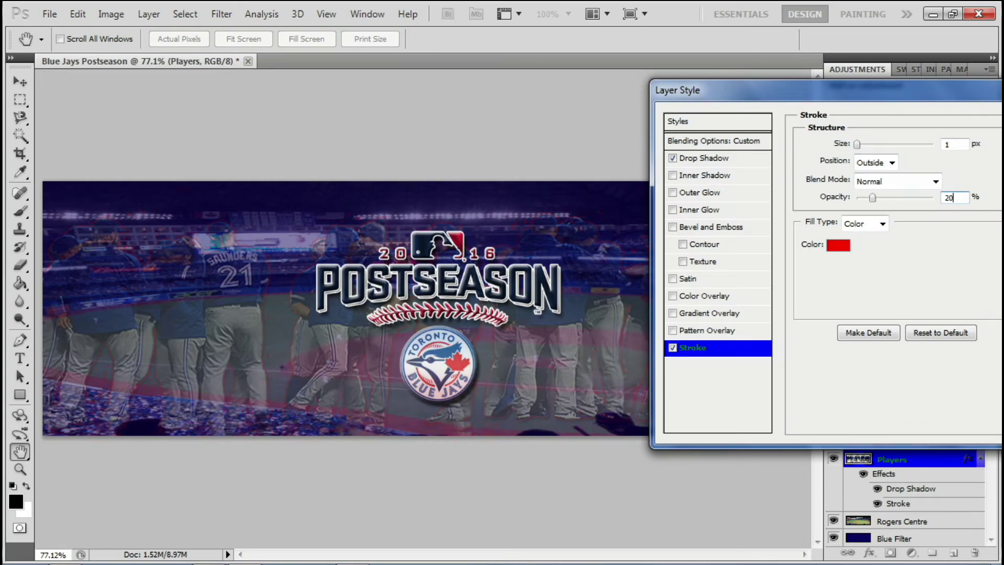
{"action": "key", "text": "BackSpace"}
{"action": "key", "text": "BackSpace"}
{"action": "key", "text": "Return"}
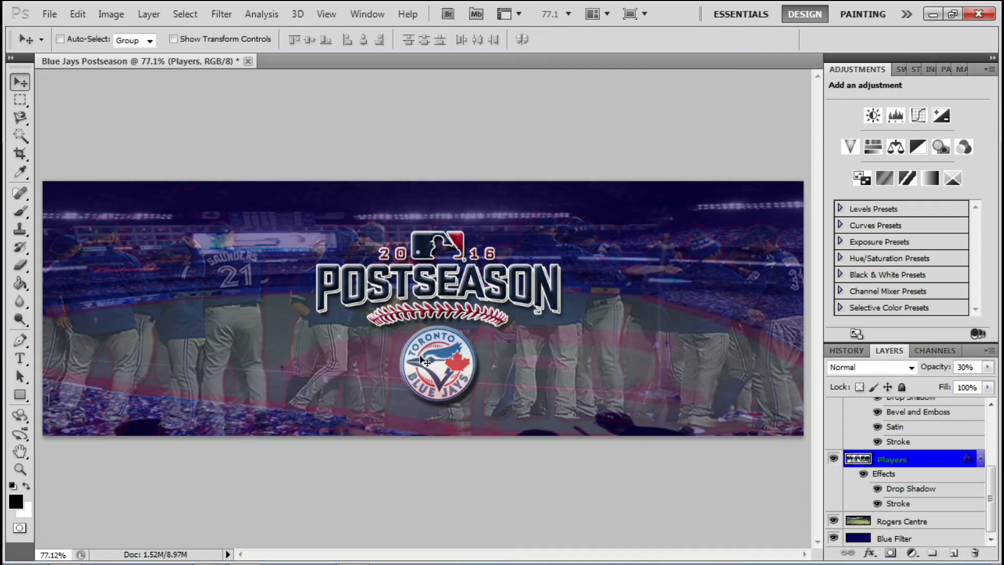
Zoom in on the left group of players and erase the dark strip along the bottom edge.
{"action": "key", "text": "z"}
{"action": "left_click_drag", "start_coordinate": [246, 335], "coordinate": [320, 302]}
{"action": "key", "text": "e"}
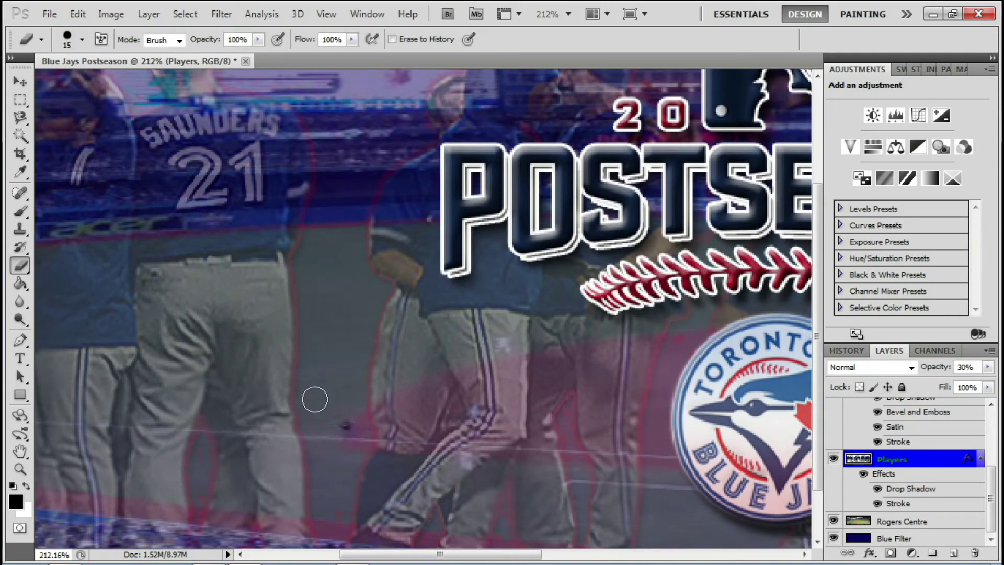
{"action": "scroll", "coordinate": [340, 442], "scroll_direction": "down", "scroll_amount": 3}
{"action": "key", "text": "bracketleft"}
{"action": "key", "text": "bracketleft"}
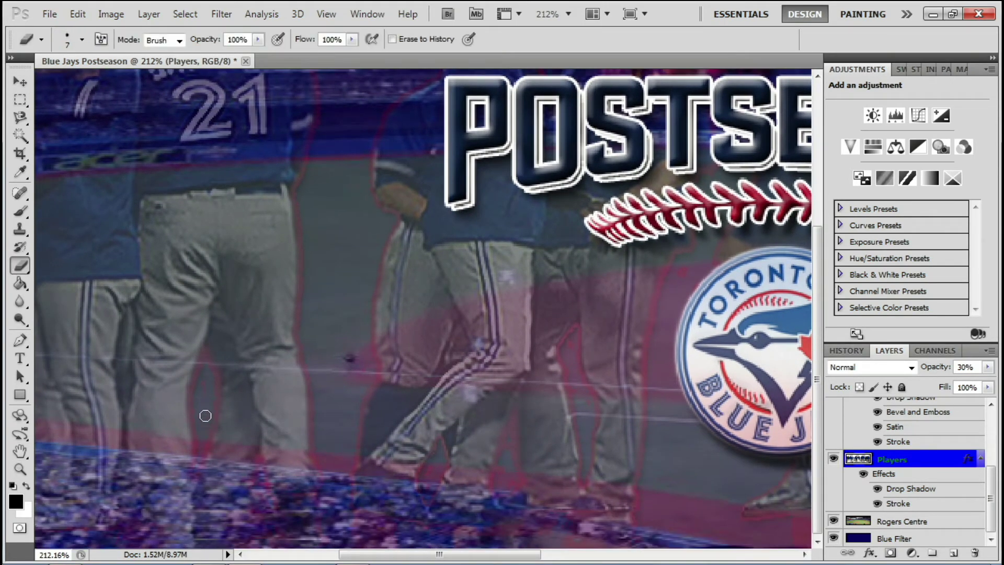
{"action": "scroll", "coordinate": [501, 473], "scroll_direction": "right", "scroll_amount": 1}
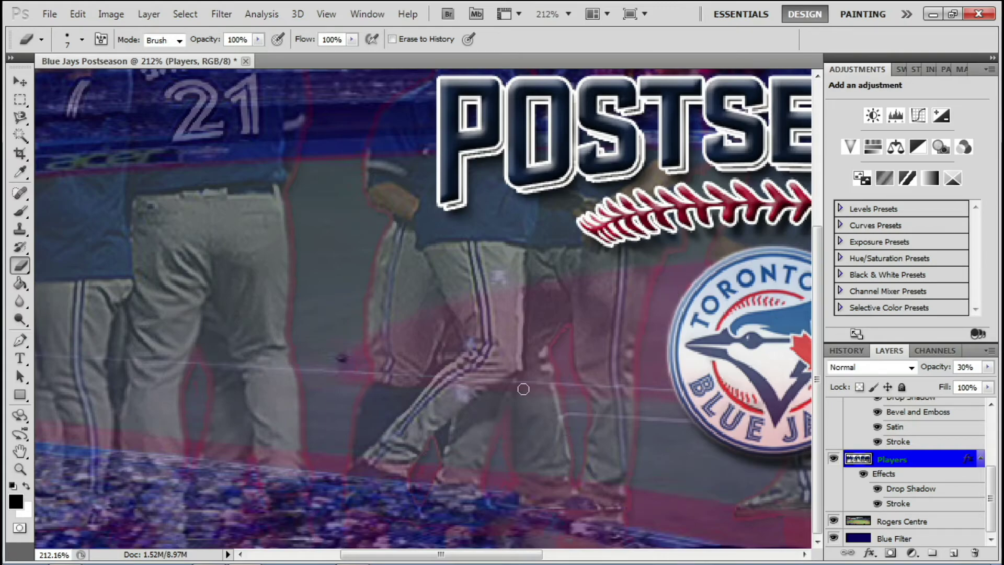
{"action": "scroll", "coordinate": [523, 389], "scroll_direction": "right", "scroll_amount": 10}
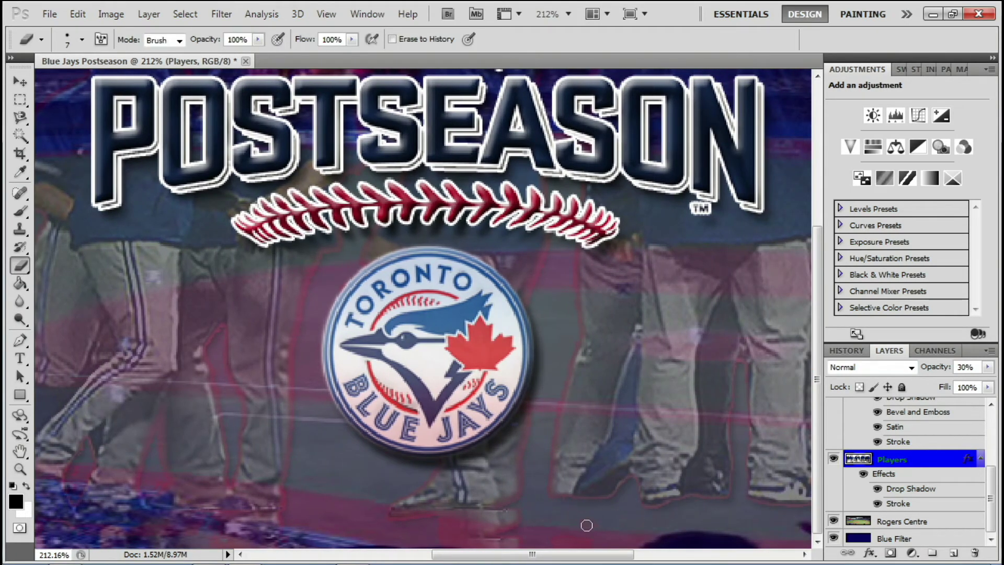
{"action": "key", "text": "bracketright"}
{"action": "key", "text": "bracketright"}
{"action": "key", "text": "bracketright"}
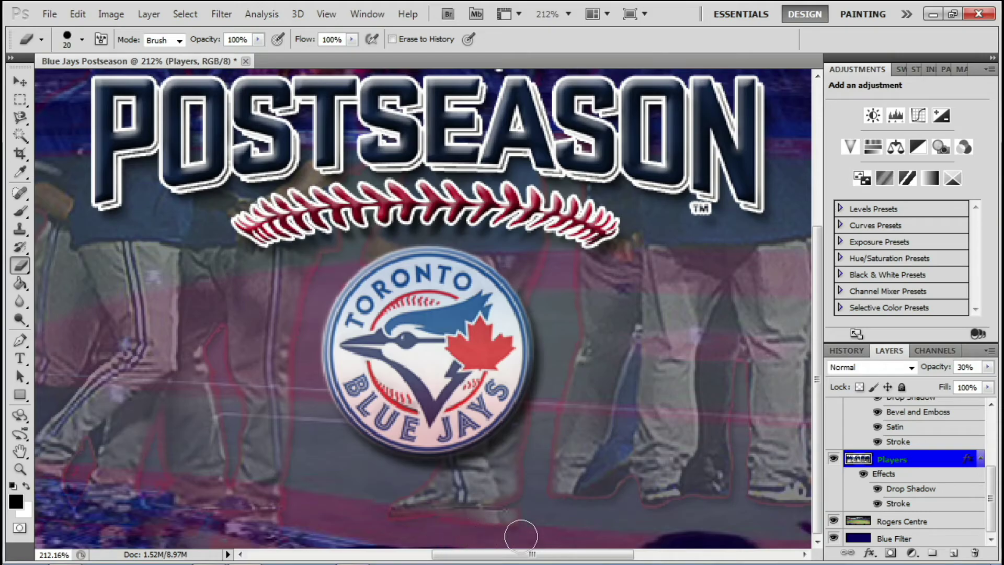
{"action": "left_click_drag", "start_coordinate": [717, 475], "coordinate": [471, 430]}
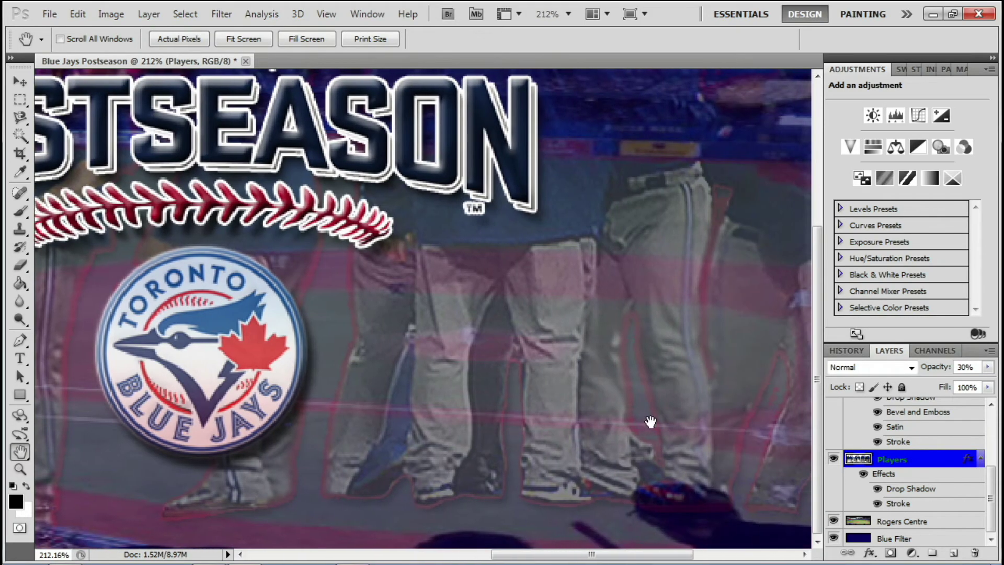
{"action": "left_click_drag", "start_coordinate": [526, 544], "coordinate": [657, 538]}
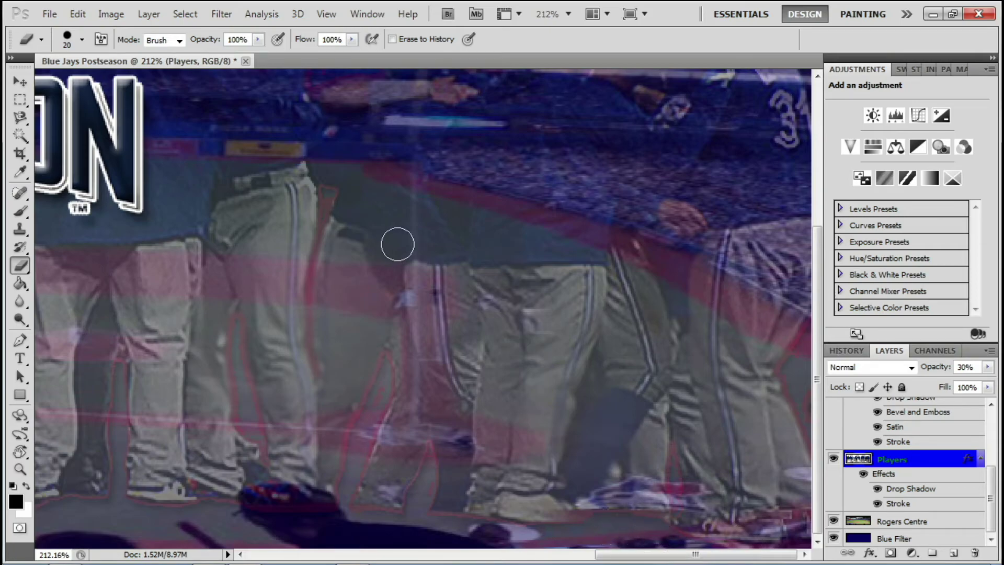
Erase the stray red streak among the players' upper bodies on the Players layer.
{"action": "key", "text": "bracketleft"}
{"action": "key", "text": "bracketleft"}
{"action": "key", "text": "bracketleft"}
{"action": "key", "text": "bracketleft"}
{"action": "key", "text": "bracketleft"}
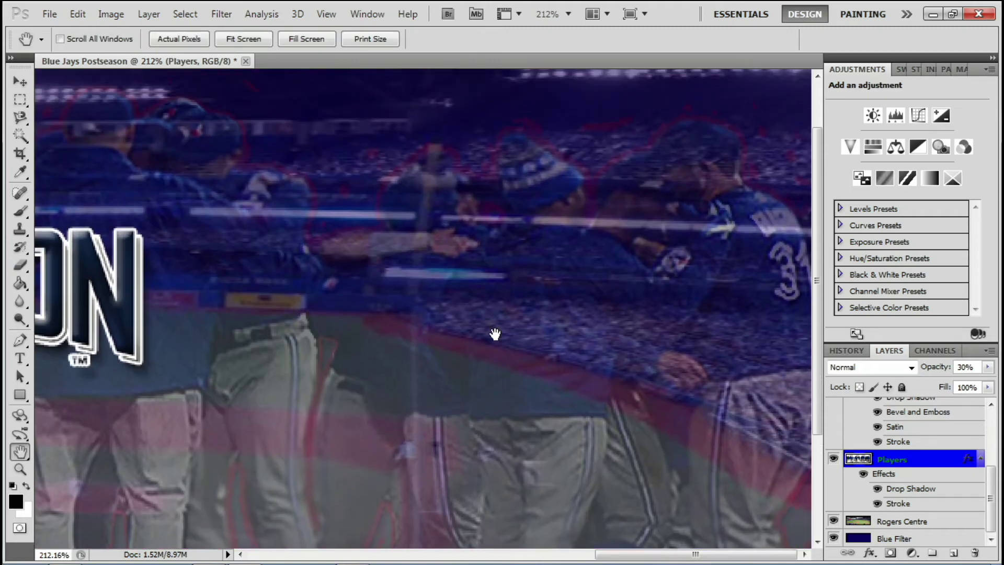
{"action": "left_click_drag", "start_coordinate": [470, 221], "coordinate": [493, 442]}
{"action": "key", "text": "bracketright"}
{"action": "key", "text": "bracketright"}
{"action": "key", "text": "bracketright"}
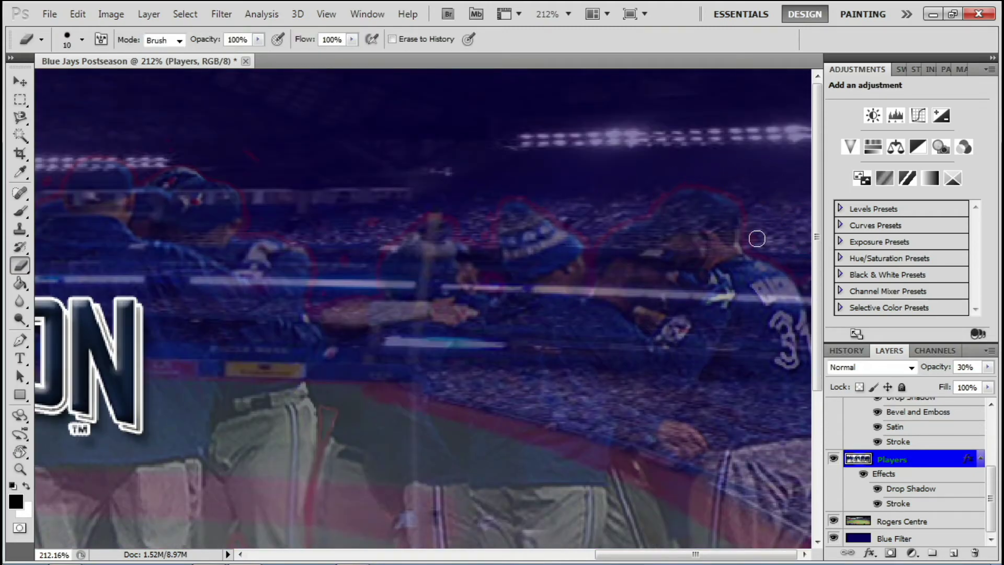
{"action": "left_click_drag", "start_coordinate": [276, 175], "coordinate": [175, 150]}
{"action": "scroll", "coordinate": [424, 190], "scroll_direction": "left", "scroll_amount": 5}
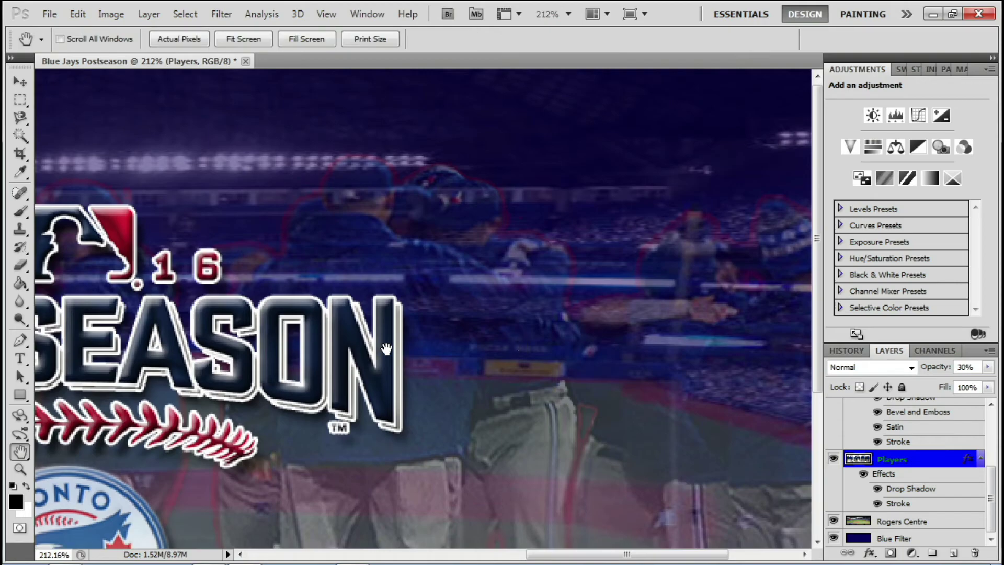
{"action": "scroll", "coordinate": [419, 179], "scroll_direction": "left", "scroll_amount": 5}
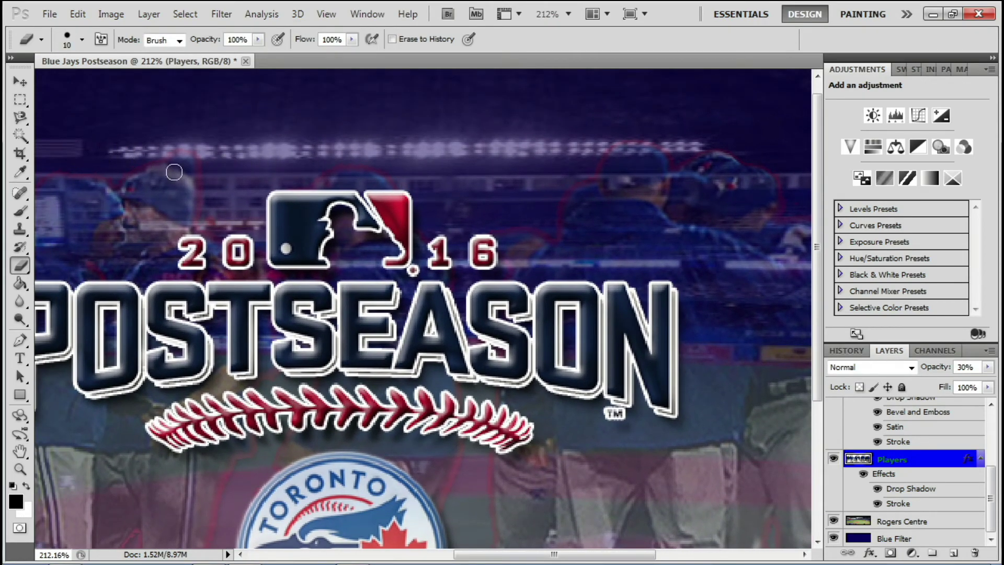
{"action": "scroll", "coordinate": [213, 224], "scroll_direction": "left", "scroll_amount": 7}
{"action": "scroll", "coordinate": [460, 186], "scroll_direction": "down", "scroll_amount": 3}
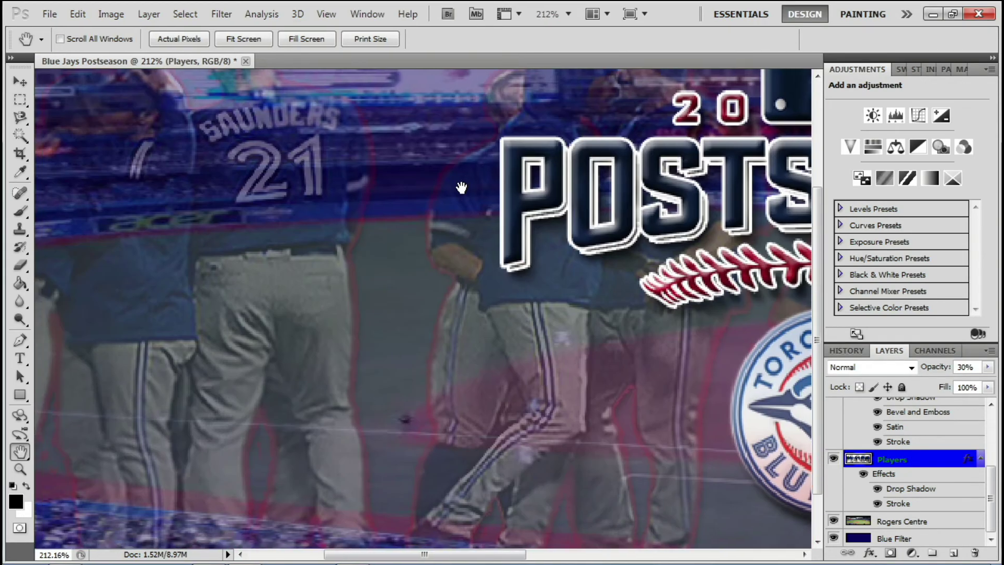
{"action": "scroll", "coordinate": [281, 393], "scroll_direction": "down", "scroll_amount": 1}
{"action": "scroll", "coordinate": [418, 362], "scroll_direction": "left", "scroll_amount": 5}
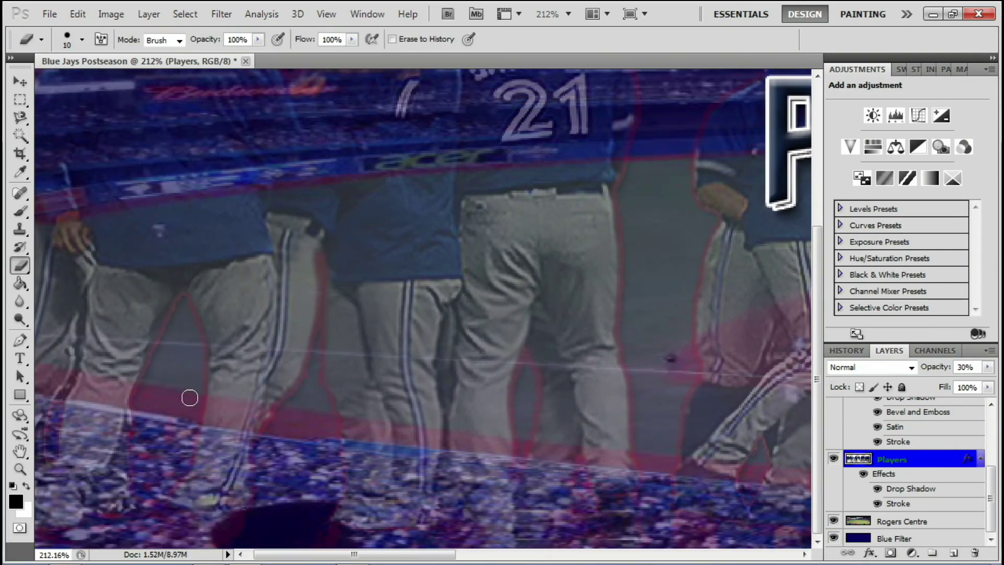
{"action": "scroll", "coordinate": [385, 333], "scroll_direction": "up", "scroll_amount": 3}
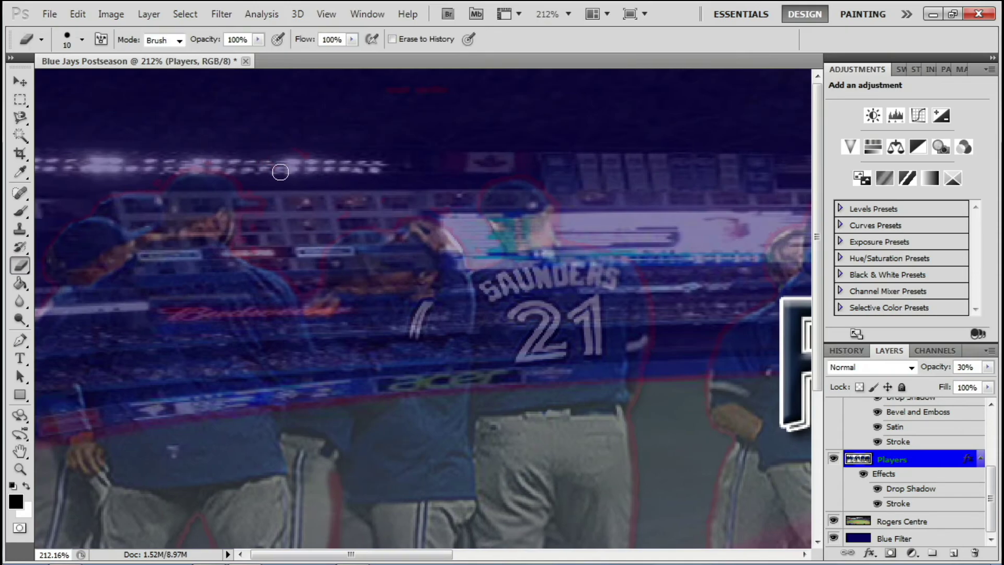
{"action": "scroll", "coordinate": [349, 213], "scroll_direction": "left", "scroll_amount": 1}
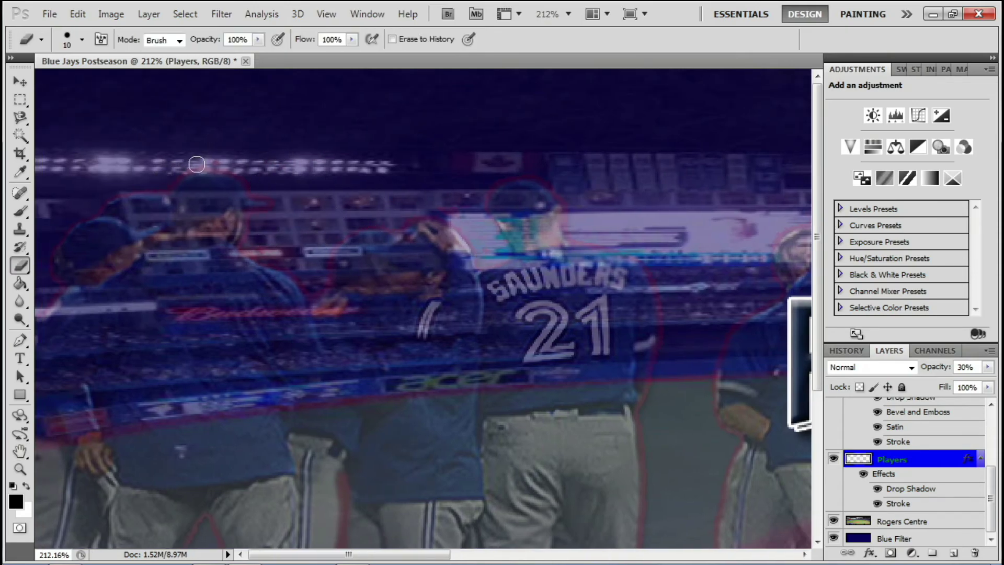
Pan around the image, then fit the whole banner in the window.
{"action": "key", "text": "h"}
{"action": "scroll", "coordinate": [241, 283], "scroll_direction": "down", "scroll_amount": 3}
{"action": "key", "text": "e"}
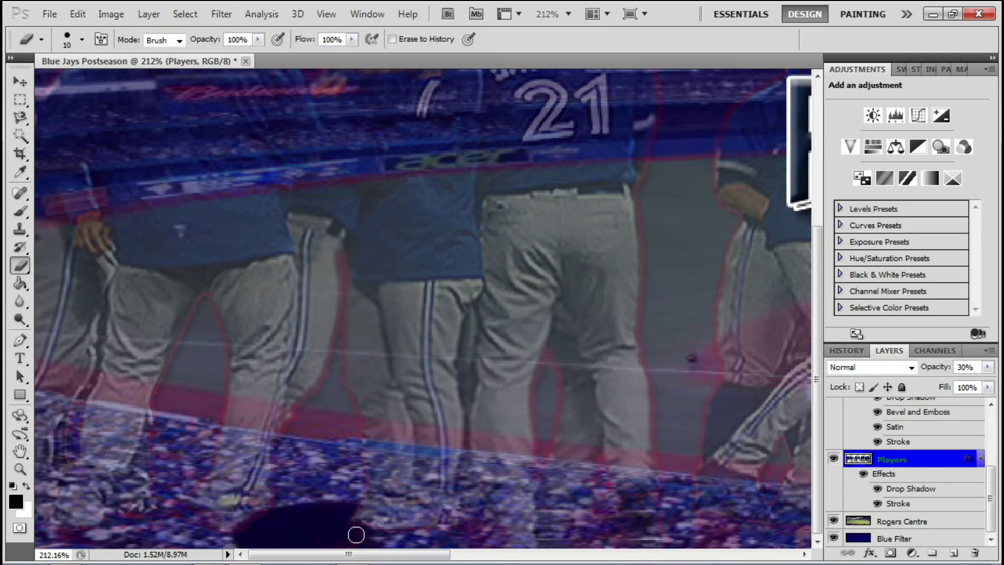
{"action": "key", "text": "ctrl+0"}
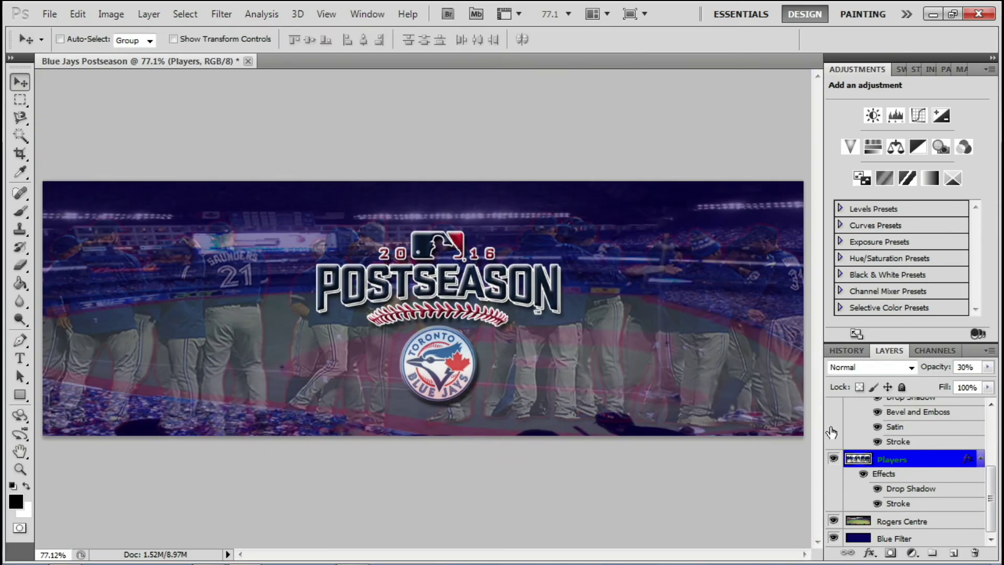
Select the Rogers Centre layer and open the Filter Gallery's Artistic filters.
{"action": "double_click", "coordinate": [959, 531]}
{"action": "left_click", "coordinate": [872, 144]}
{"action": "left_click", "coordinate": [222, 15]}
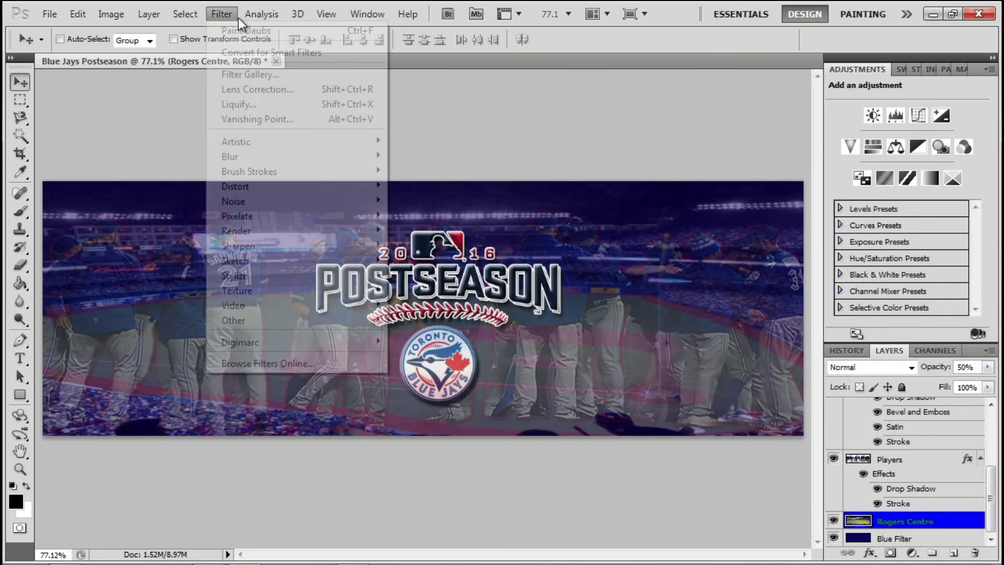
{"action": "left_click", "coordinate": [250, 74]}
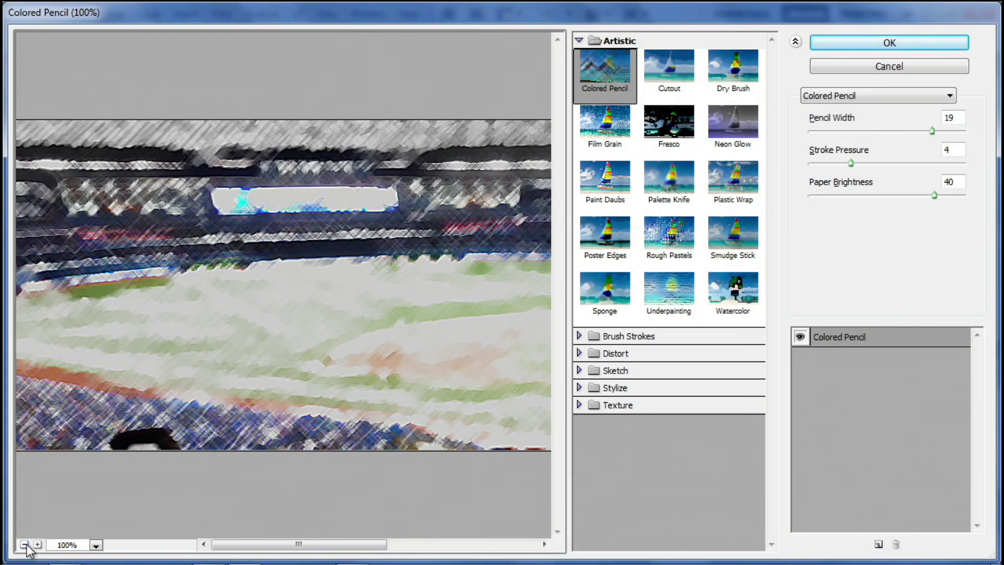
{"action": "left_click", "coordinate": [24, 545]}
Preview Cutout, Dry Brush, Neon Glow, Film Grain, Paint Daubs and other artistic filters on the stadium.
{"action": "left_click", "coordinate": [670, 68]}
{"action": "left_click", "coordinate": [711, 73]}
{"action": "left_click", "coordinate": [718, 112]}
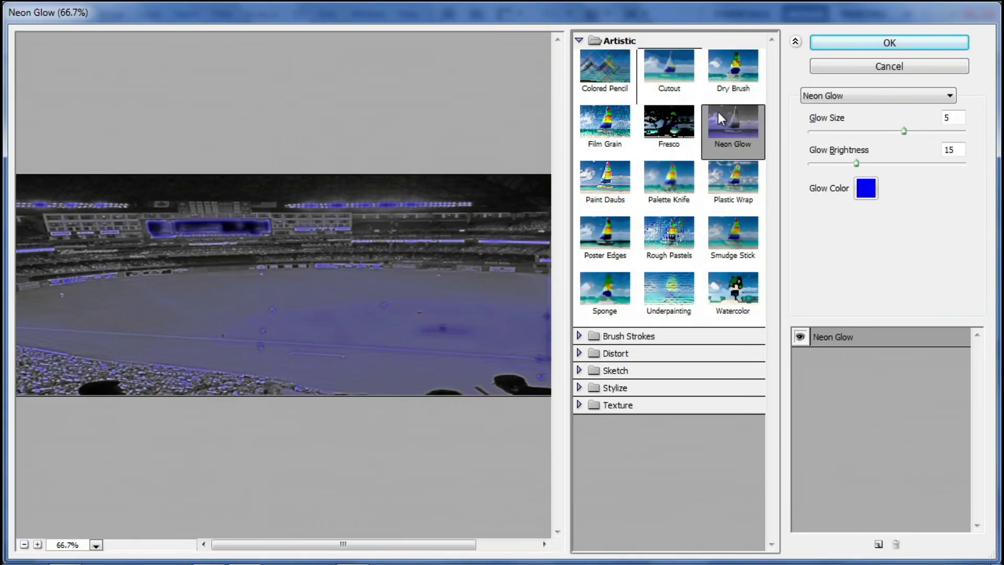
{"action": "left_click", "coordinate": [627, 131]}
{"action": "left_click", "coordinate": [602, 189]}
{"action": "left_click", "coordinate": [706, 193]}
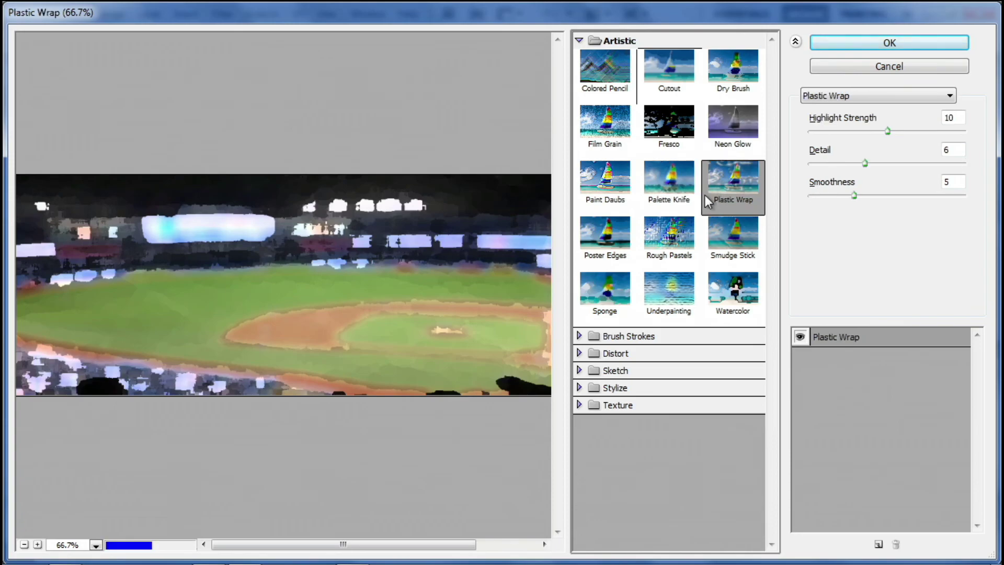
{"action": "left_click", "coordinate": [730, 235]}
{"action": "left_click", "coordinate": [651, 235]}
{"action": "left_click", "coordinate": [607, 235]}
{"action": "left_click", "coordinate": [605, 285]}
{"action": "left_click", "coordinate": [642, 288]}
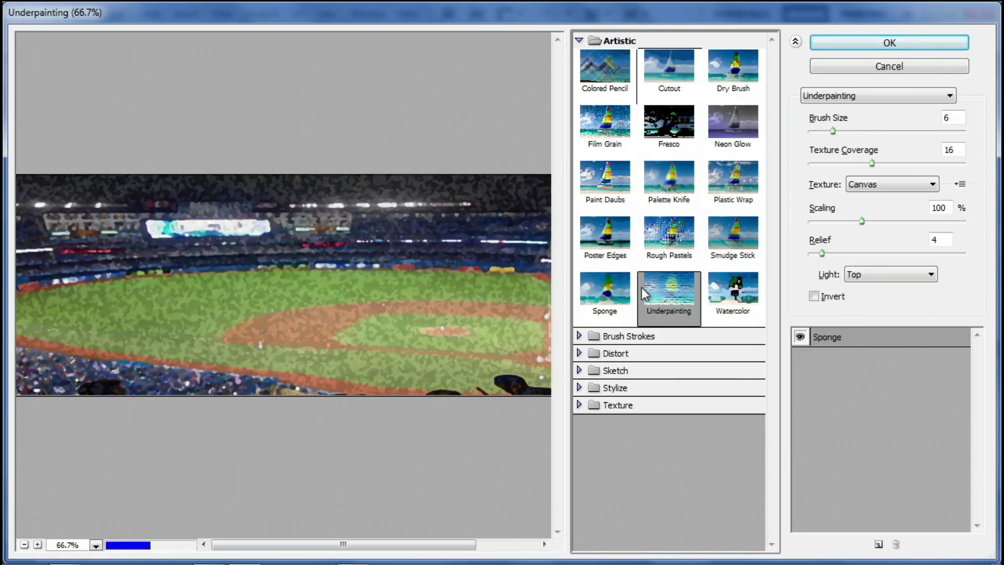
Apply Watercolor with Brush Detail 9, Shadow Intensity 3 and Texture 1.
{"action": "left_click", "coordinate": [710, 300]}
{"action": "left_click_drag", "start_coordinate": [840, 131], "coordinate": [881, 131]}
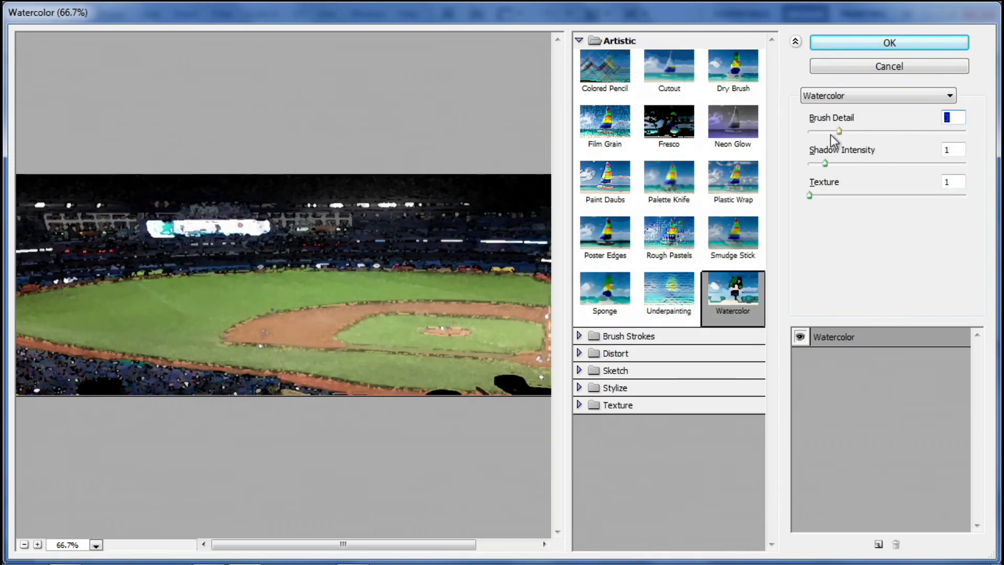
{"action": "left_click", "coordinate": [911, 131]}
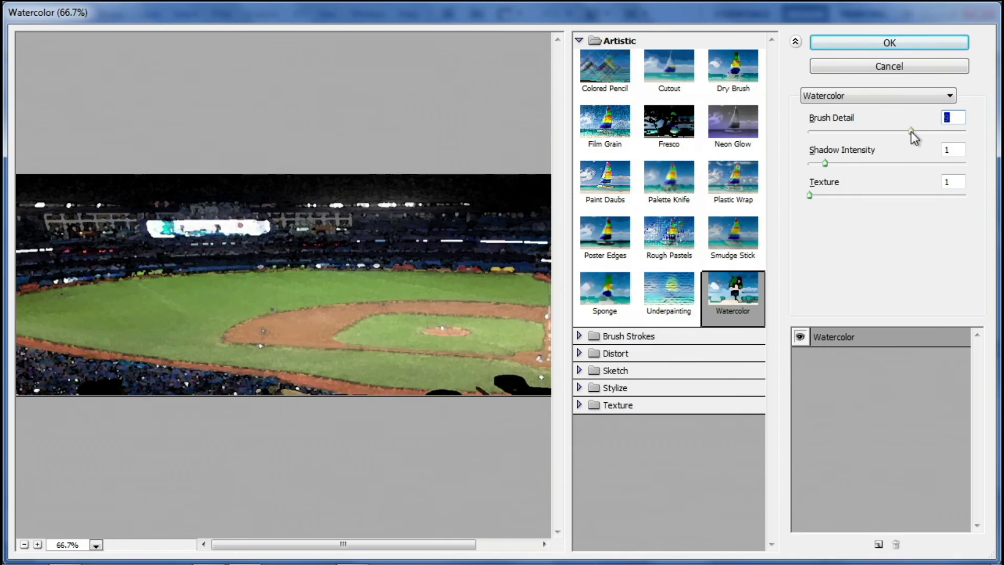
{"action": "left_click", "coordinate": [851, 164]}
{"action": "left_click_drag", "start_coordinate": [838, 195], "coordinate": [823, 196]}
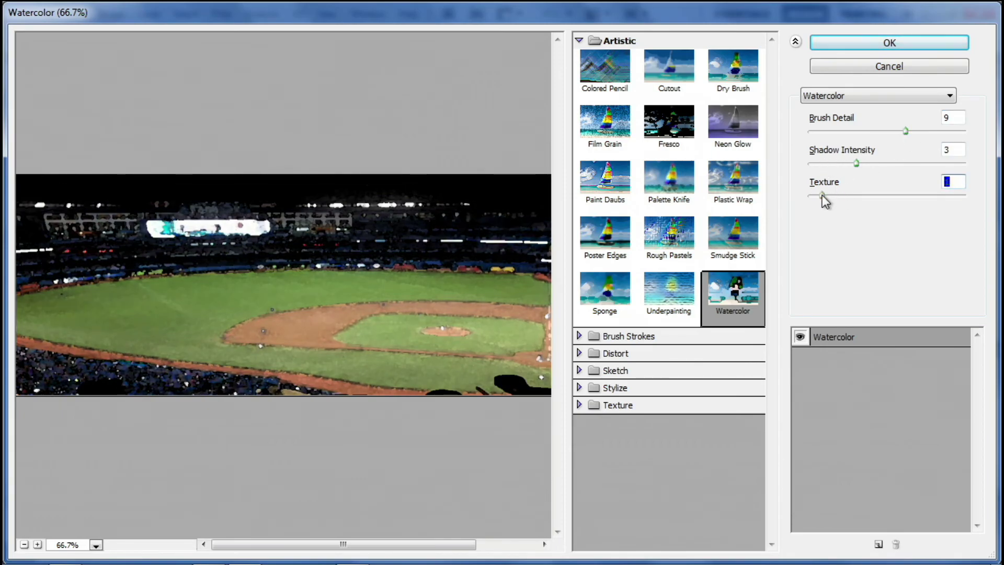
{"action": "left_click", "coordinate": [890, 43]}
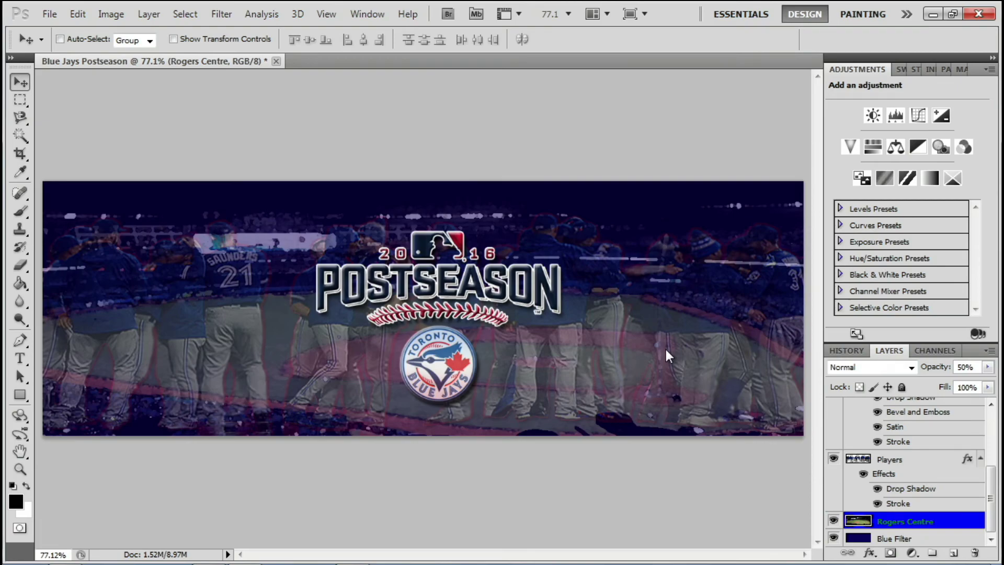
Enable a Pattern Overlay in Overlay blend mode on the Blue Filter layer.
{"action": "double_click", "coordinate": [934, 544]}
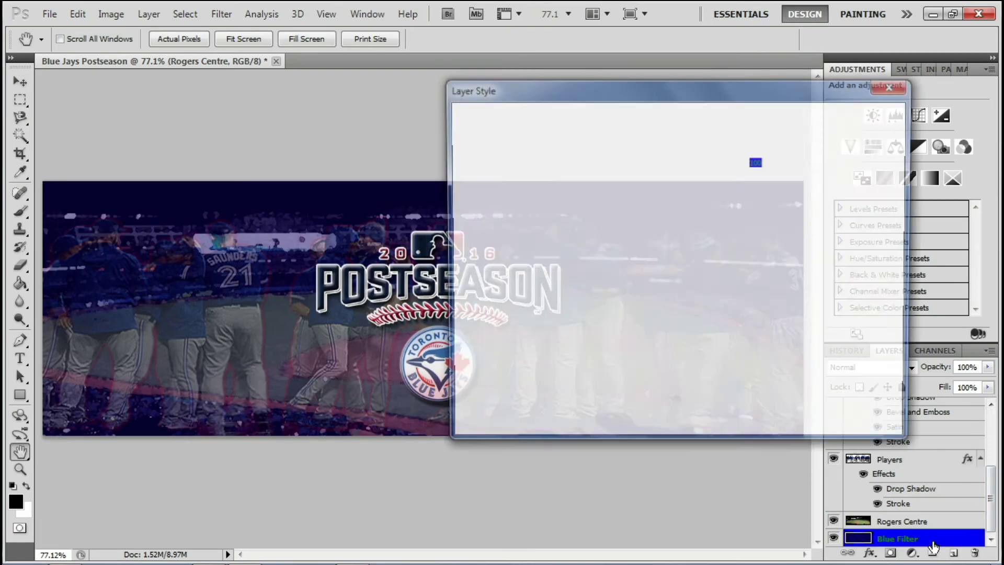
{"action": "mouse_move", "coordinate": [644, 89]}
{"action": "left_mouse_down"}
{"action": "mouse_move", "coordinate": [728, 106]}
{"action": "mouse_move", "coordinate": [792, 103]}
{"action": "left_mouse_up"}
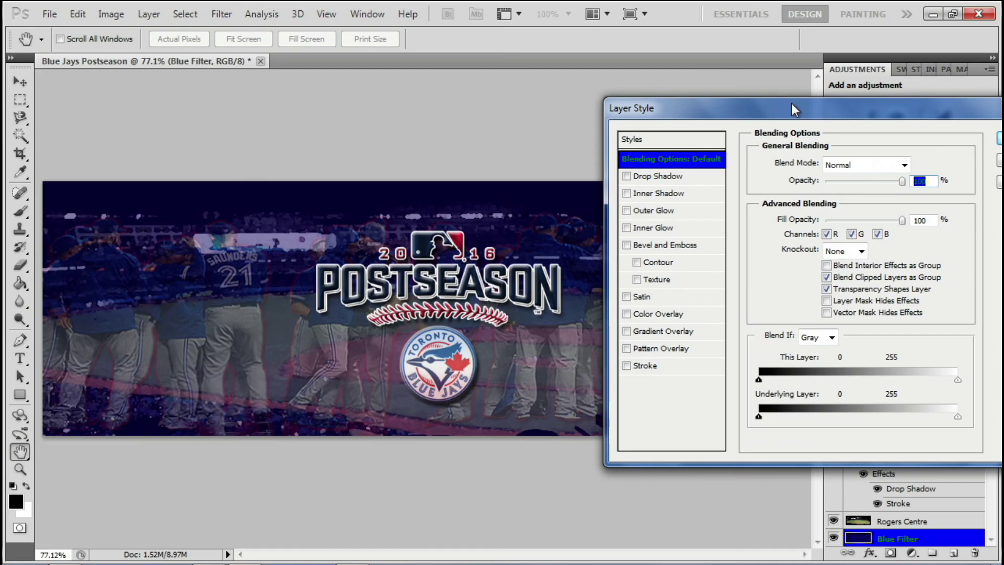
{"action": "left_click", "coordinate": [627, 349]}
{"action": "left_click", "coordinate": [667, 349]}
{"action": "left_click", "coordinate": [844, 165]}
{"action": "left_click", "coordinate": [832, 251]}
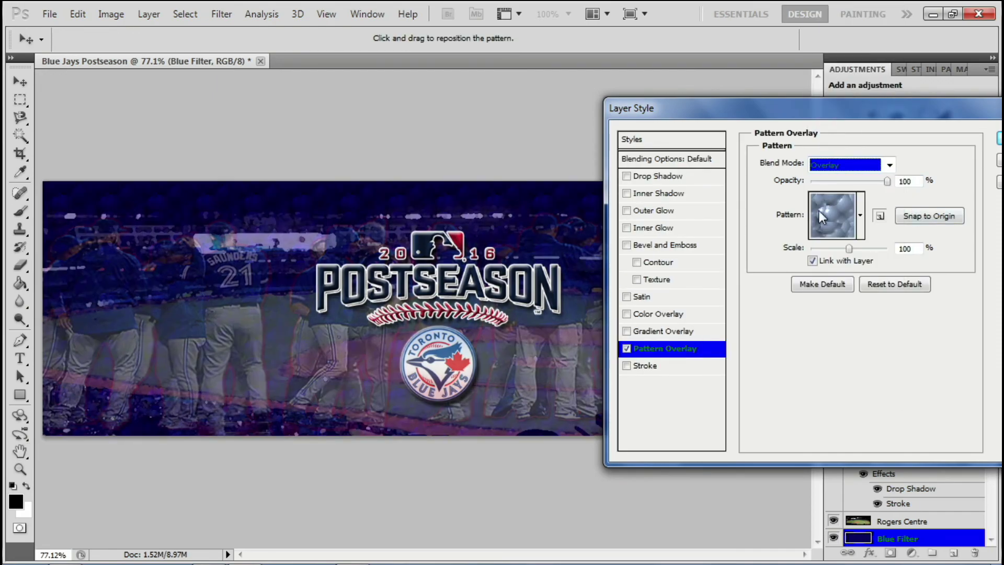
Preview rainbow, Wax Crayon, dark red and parchment patterns for the overlay.
{"action": "left_click", "coordinate": [819, 211]}
{"action": "left_click", "coordinate": [785, 263]}
{"action": "left_click", "coordinate": [756, 340]}
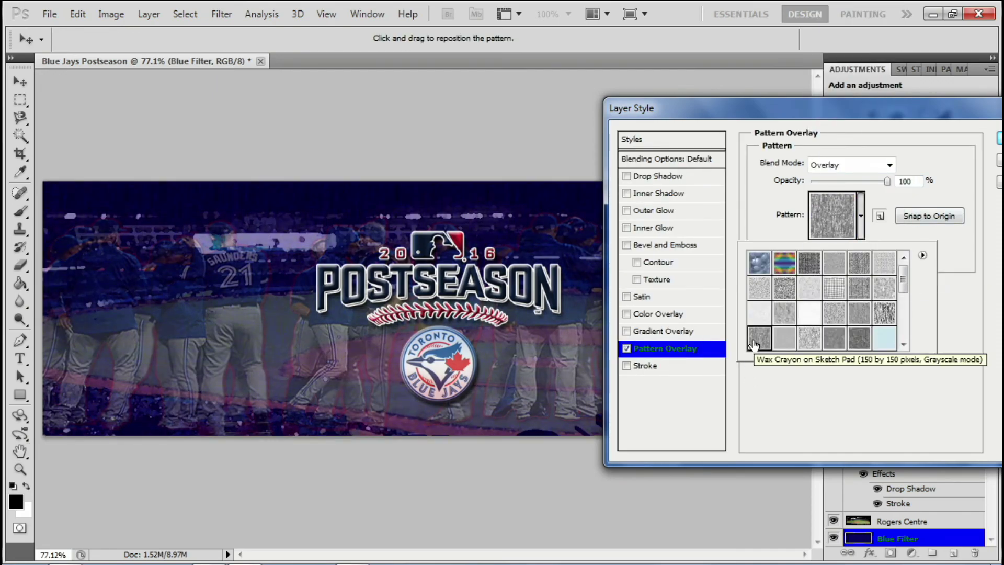
{"action": "left_click_drag", "start_coordinate": [903, 271], "coordinate": [903, 319]}
{"action": "left_click", "coordinate": [859, 298]}
{"action": "left_click", "coordinate": [785, 325]}
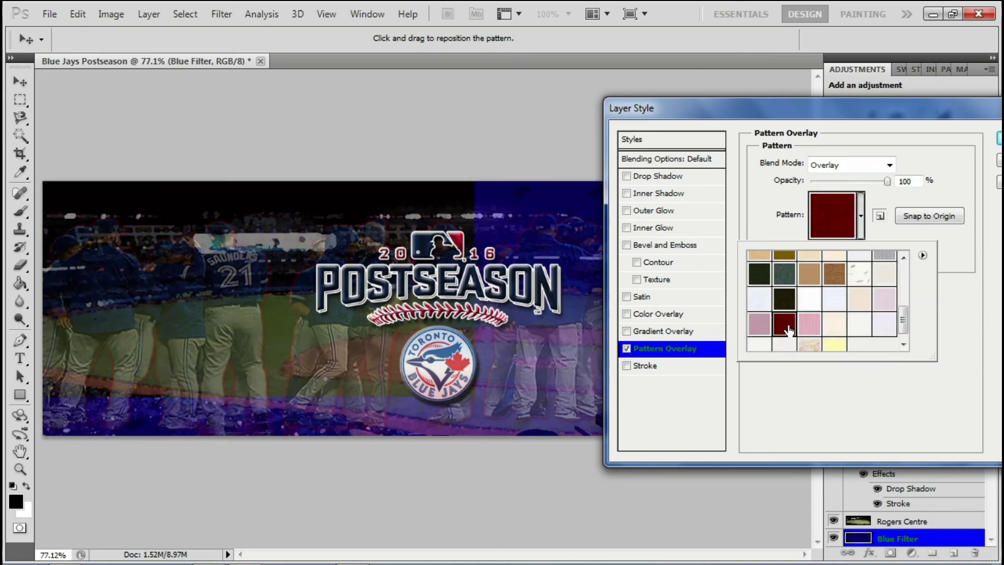
{"action": "left_click", "coordinate": [785, 345]}
Choose the medium grey texture pattern and apply the overlay.
{"action": "left_click_drag", "start_coordinate": [903, 319], "coordinate": [903, 266]}
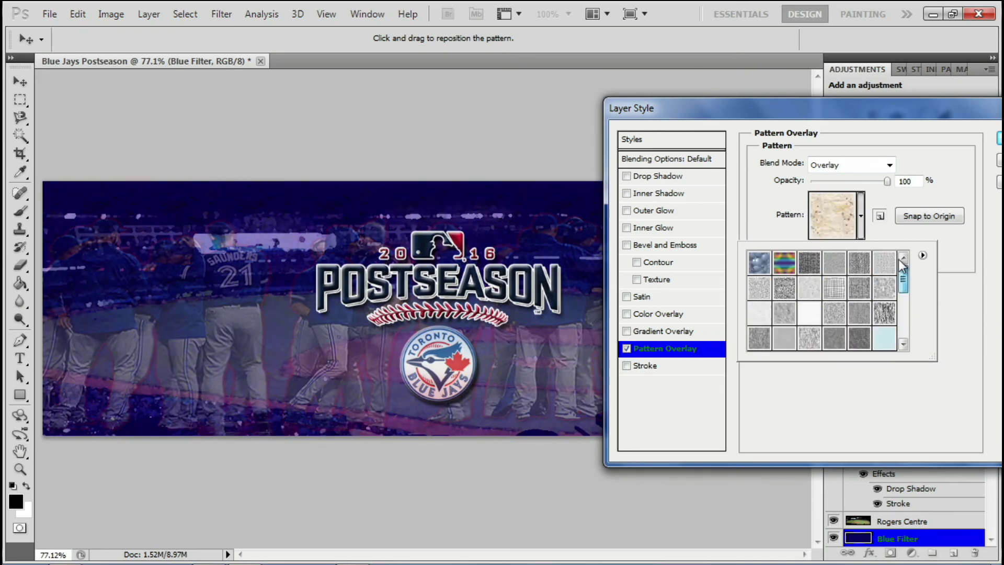
{"action": "left_click", "coordinate": [785, 263]}
{"action": "left_click", "coordinate": [810, 263]}
{"action": "left_click", "coordinate": [864, 268]}
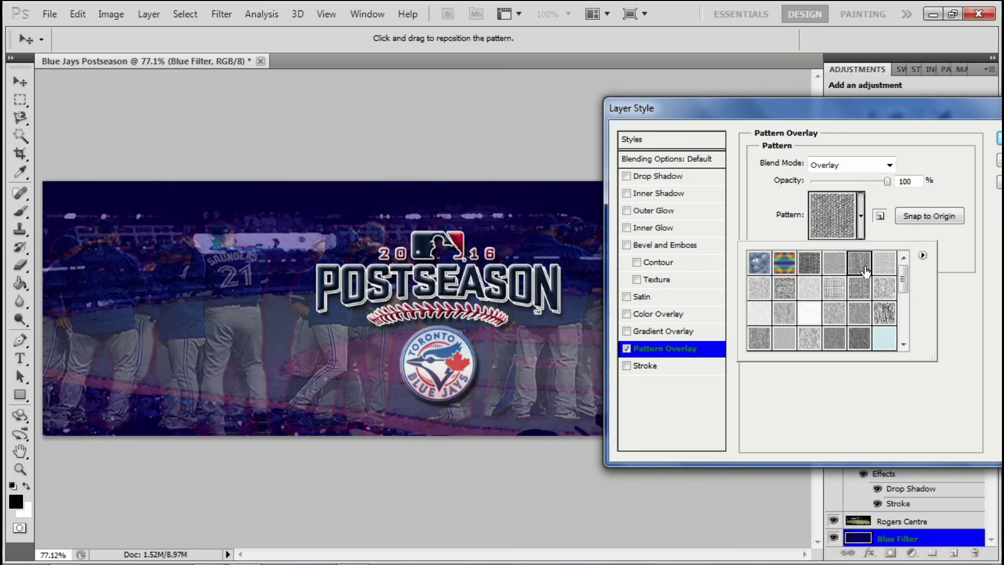
{"action": "left_click", "coordinate": [857, 338]}
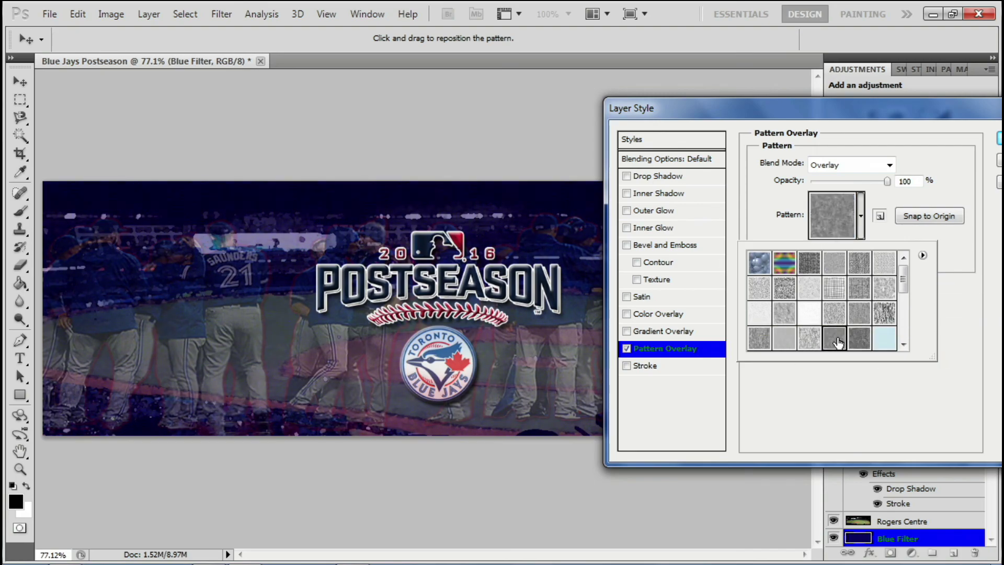
{"action": "left_click", "coordinate": [995, 297]}
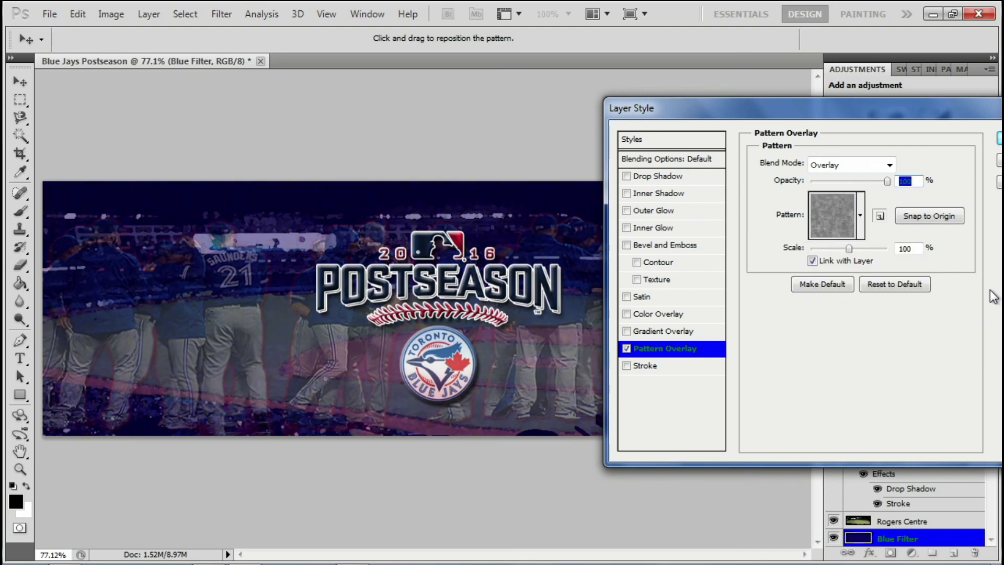
{"action": "left_click", "coordinate": [999, 140]}
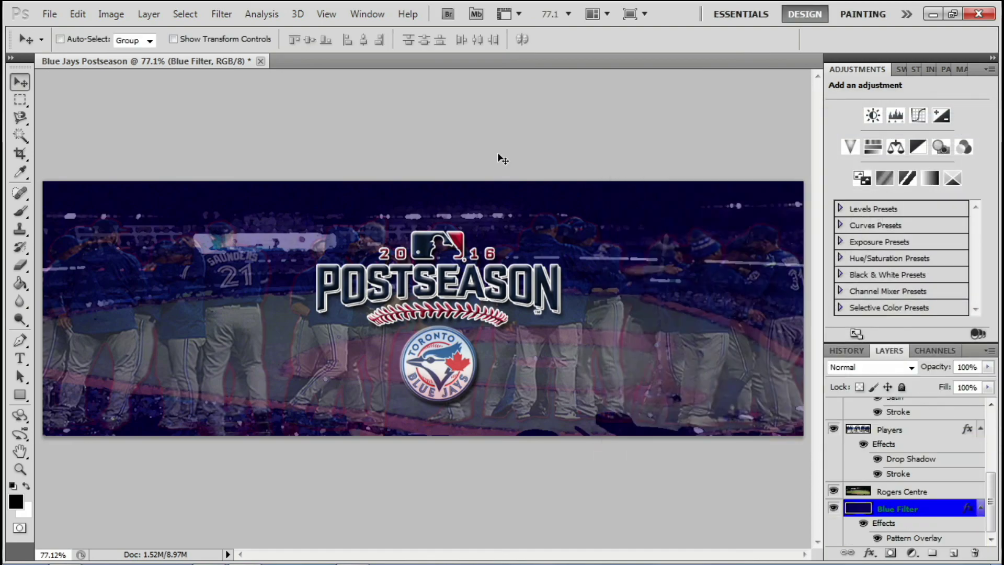
Switch to Full Screen Mode and zoom in on the finished banner.
{"action": "key", "text": "f"}
{"action": "key", "text": "f"}
{"action": "key", "text": "ctrl+plus"}
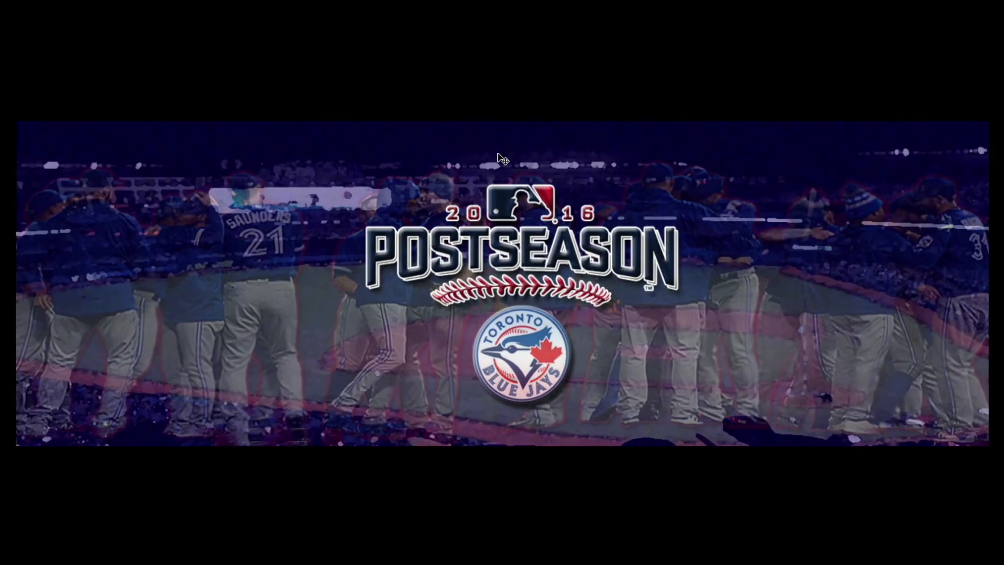